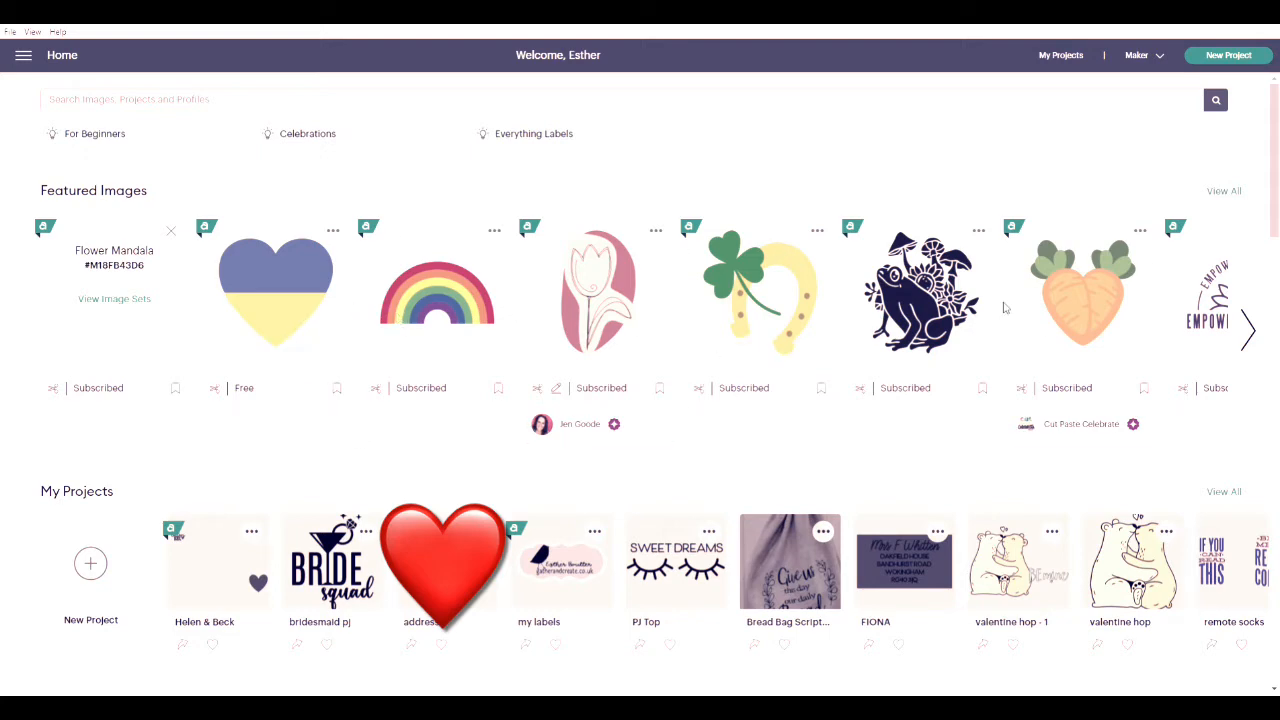
- Start a new blank project and look through the available canvas templates
left_click(1232, 56)
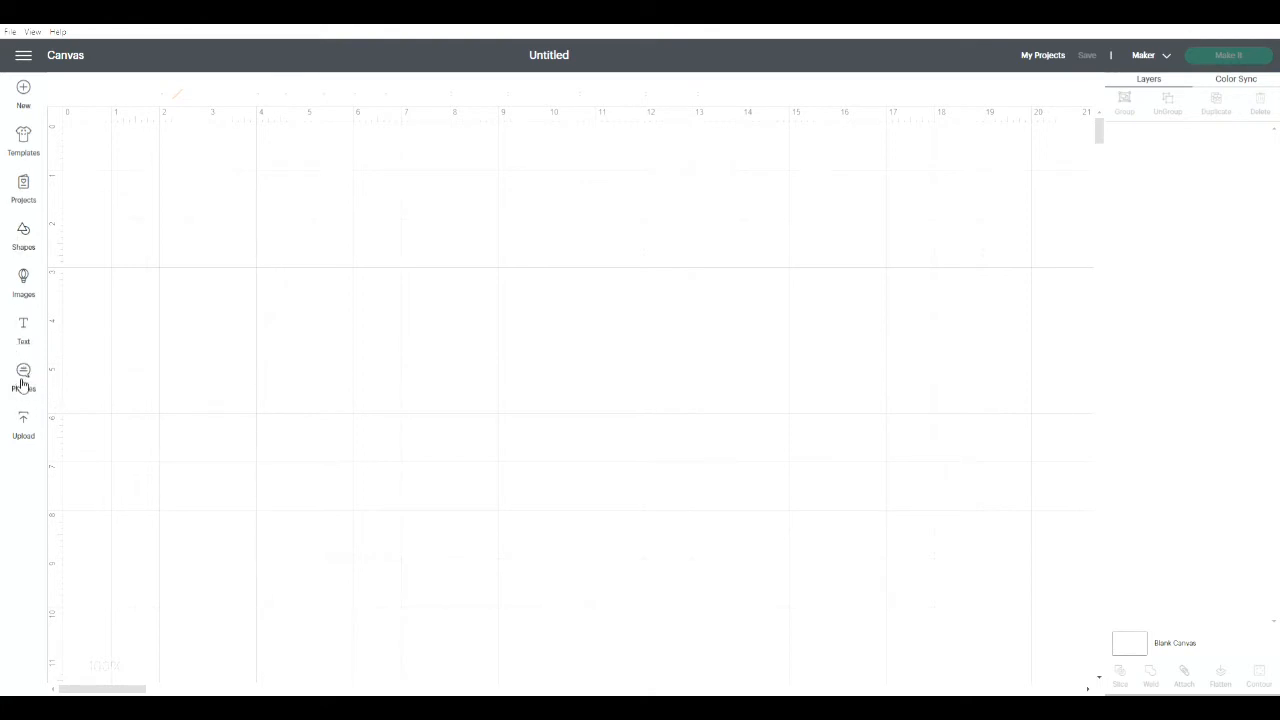
left_click(24, 138)
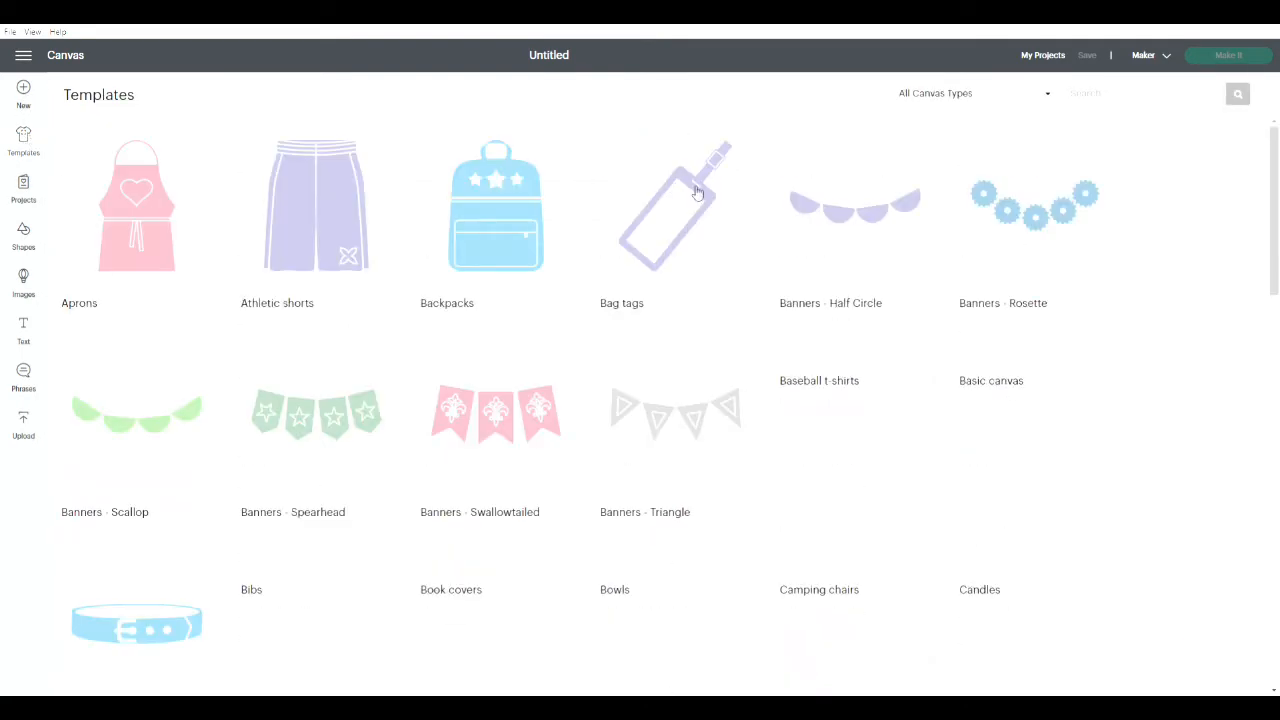
scroll(686, 270, "down", 12)
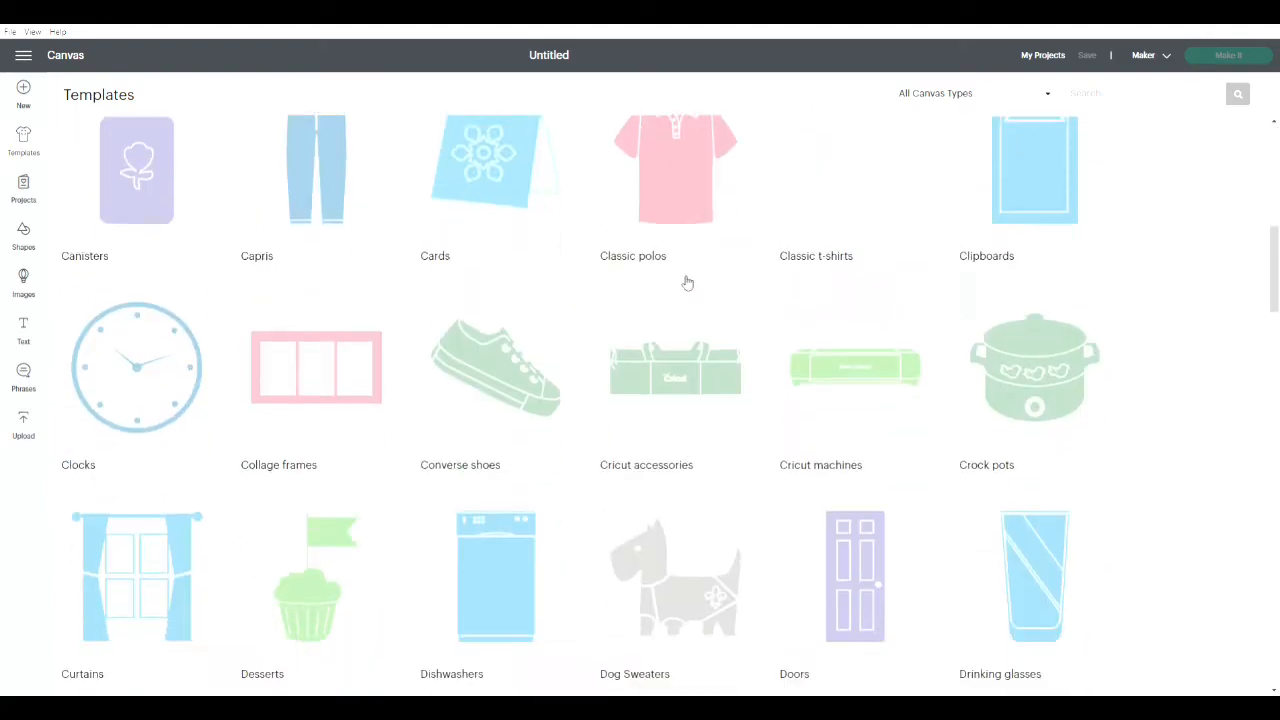
scroll(688, 283, "down", 7)
scroll(666, 303, "up", 12)
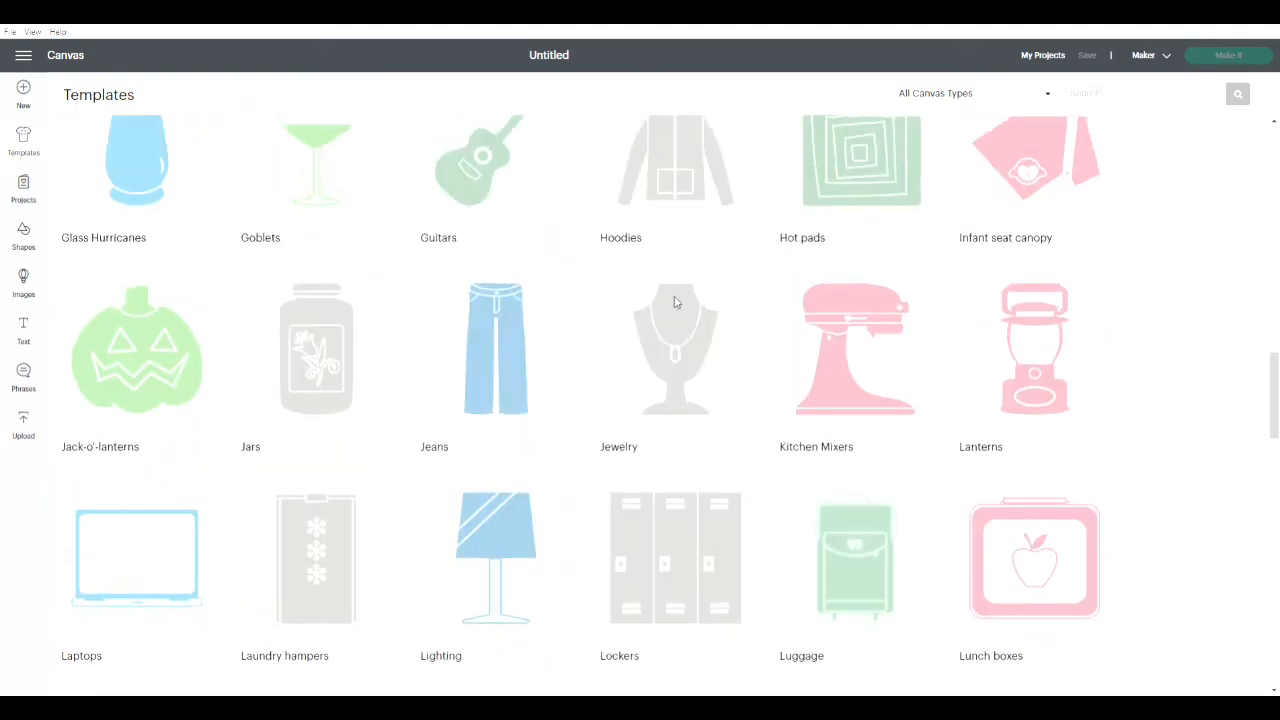
scroll(680, 301, "up", 4)
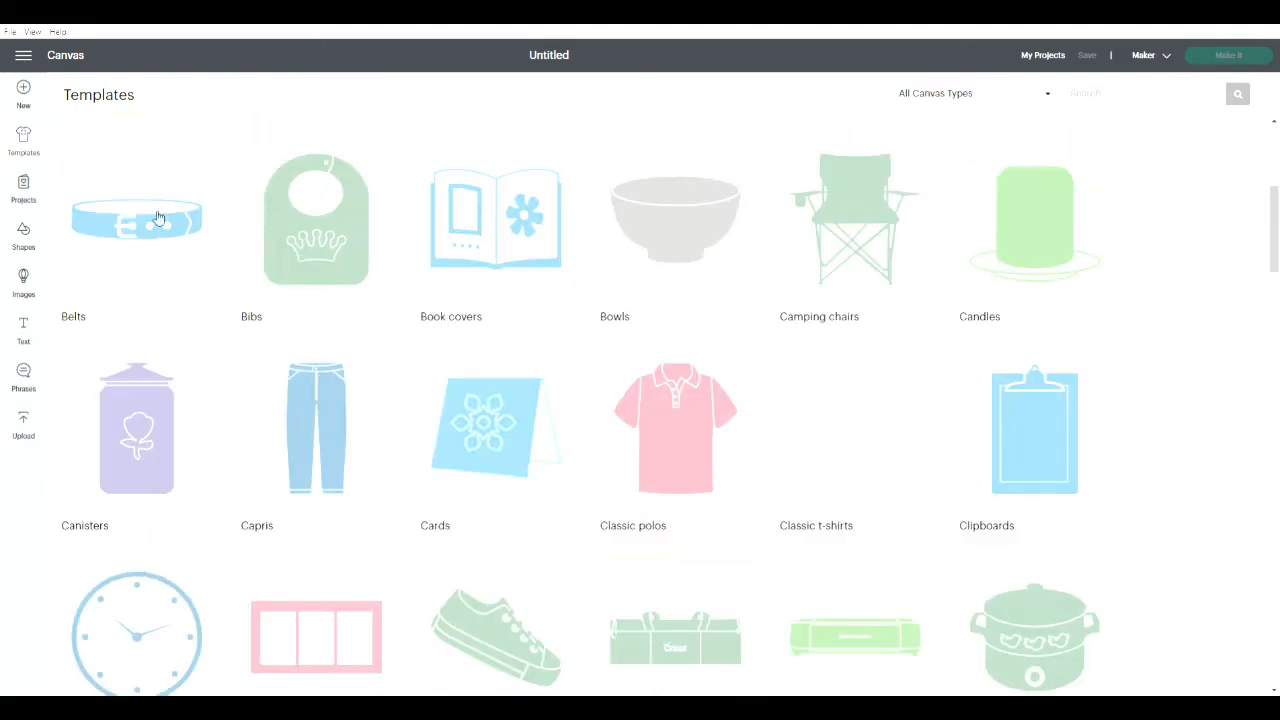
- Browse the ready-made projects in all categories
left_click(25, 198)
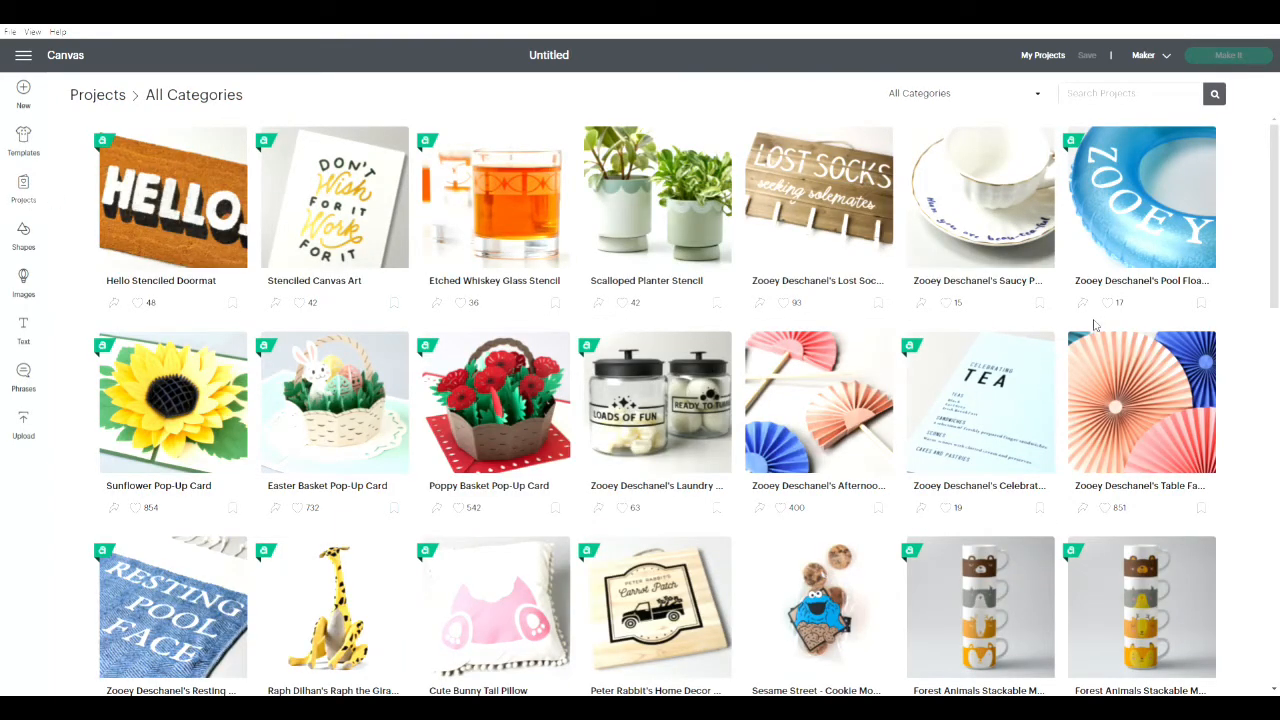
scroll(1094, 325, "down", 2)
scroll(1180, 315, "up", 2)
scroll(840, 300, "down", 2)
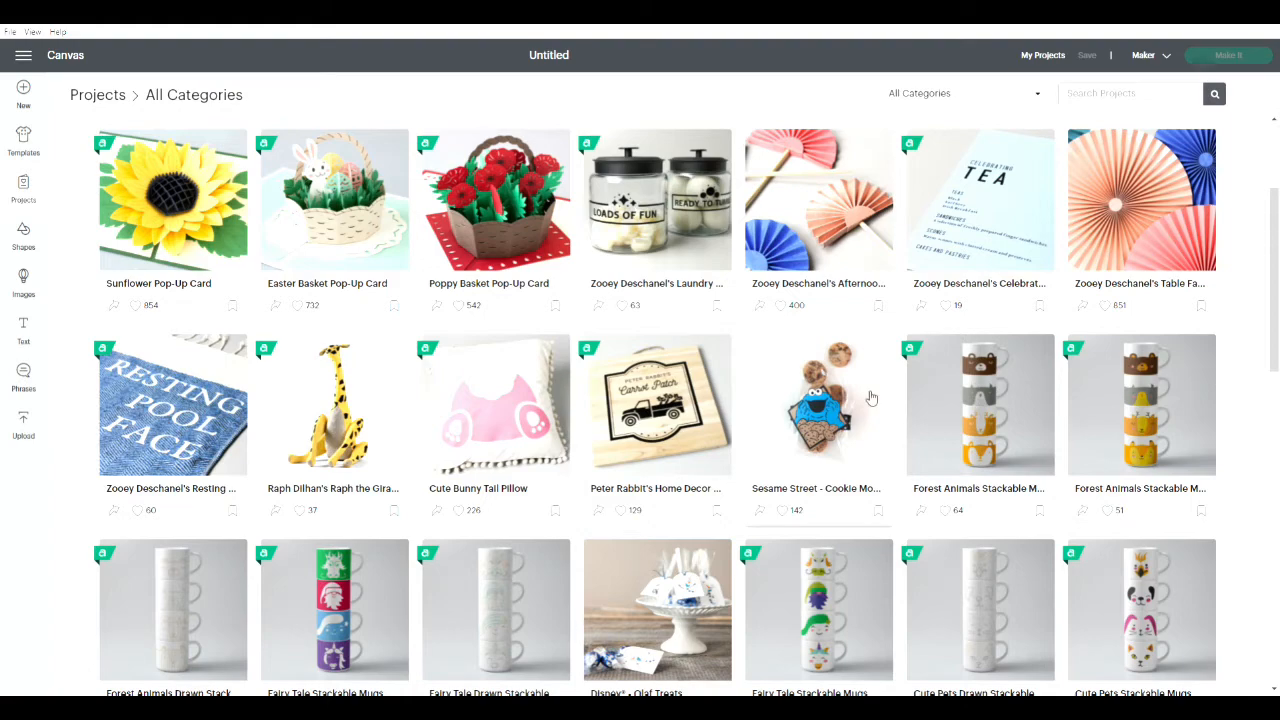
scroll(878, 415, "up", 2)
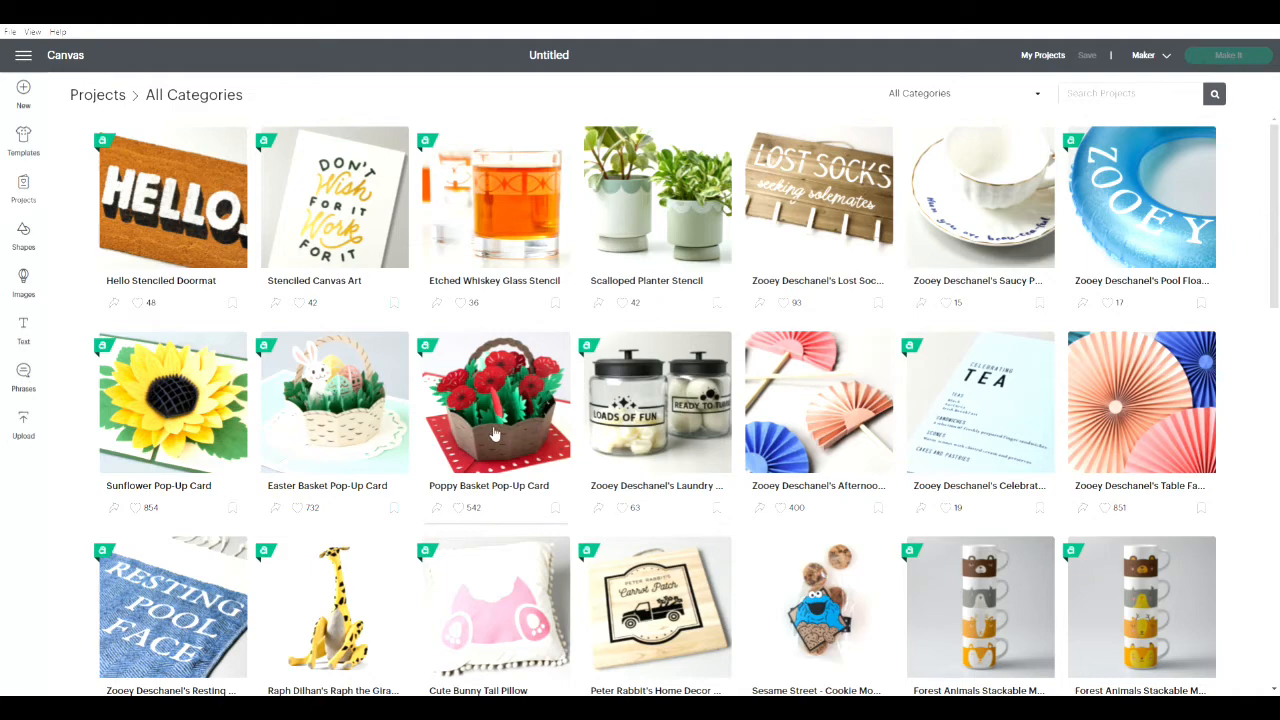
scroll(806, 346, "down", 5)
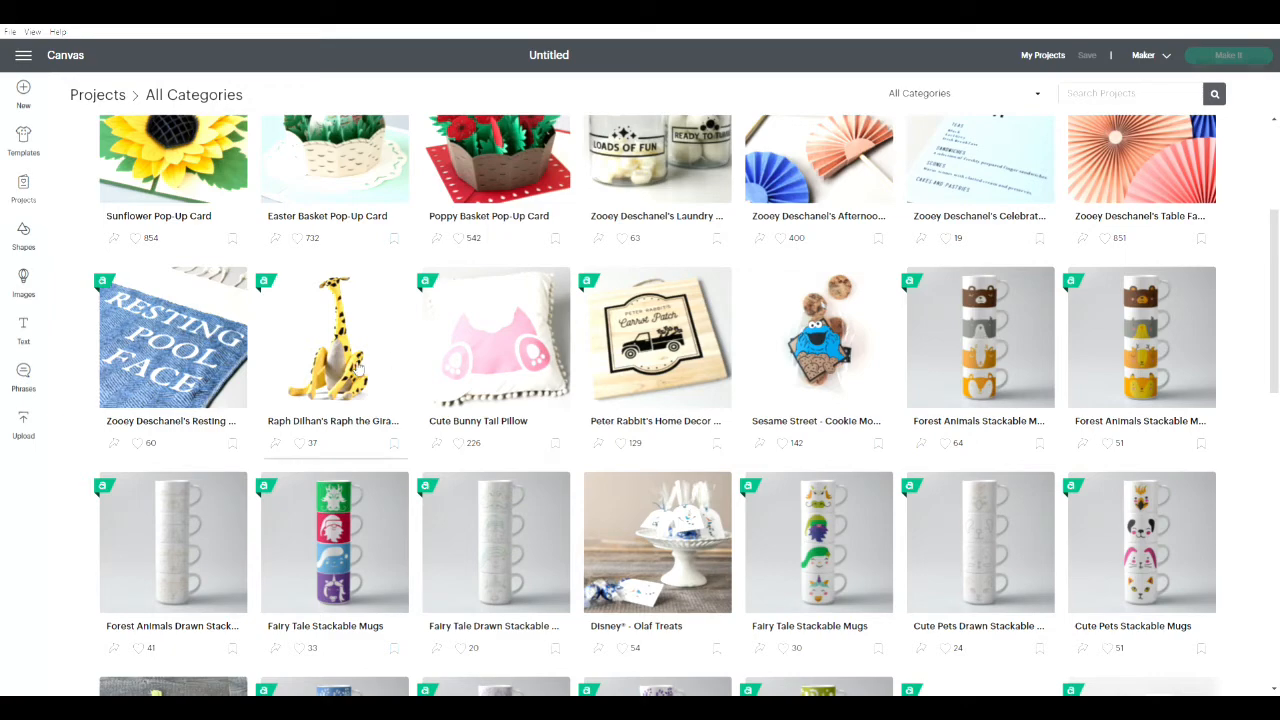
scroll(570, 325, "down", 2)
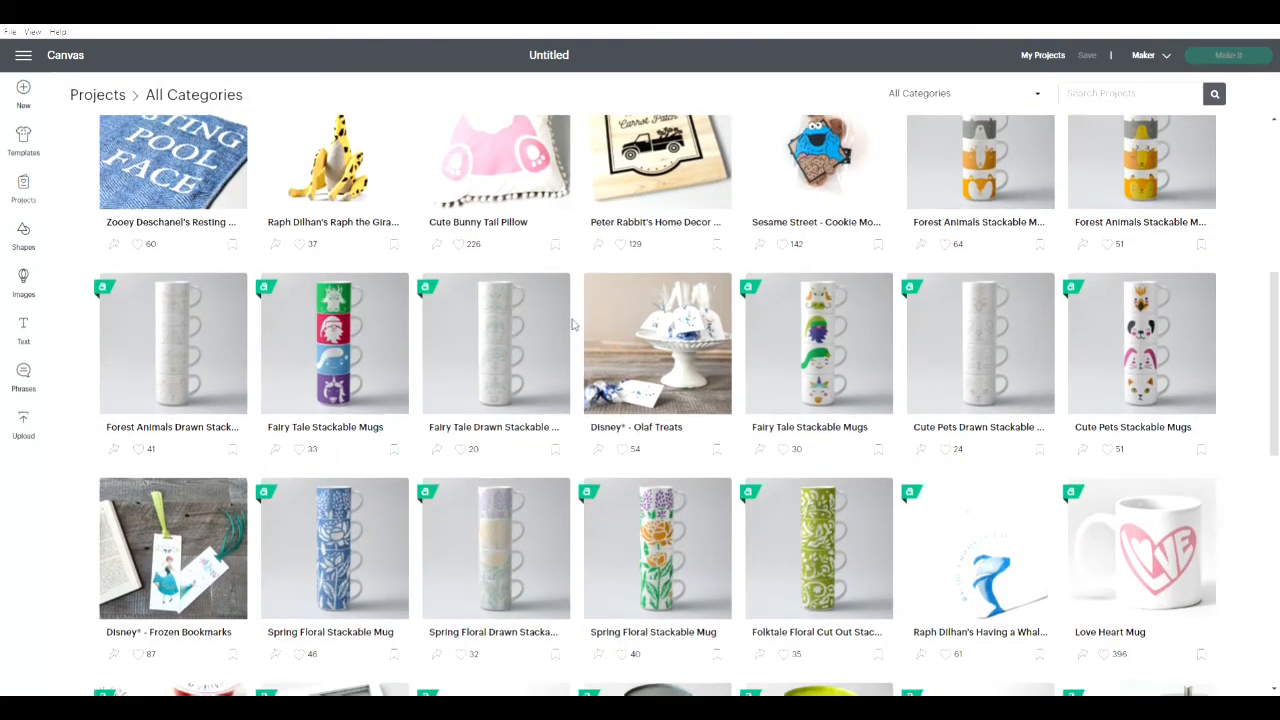
scroll(575, 325, "down", 3)
scroll(575, 322, "down", 3)
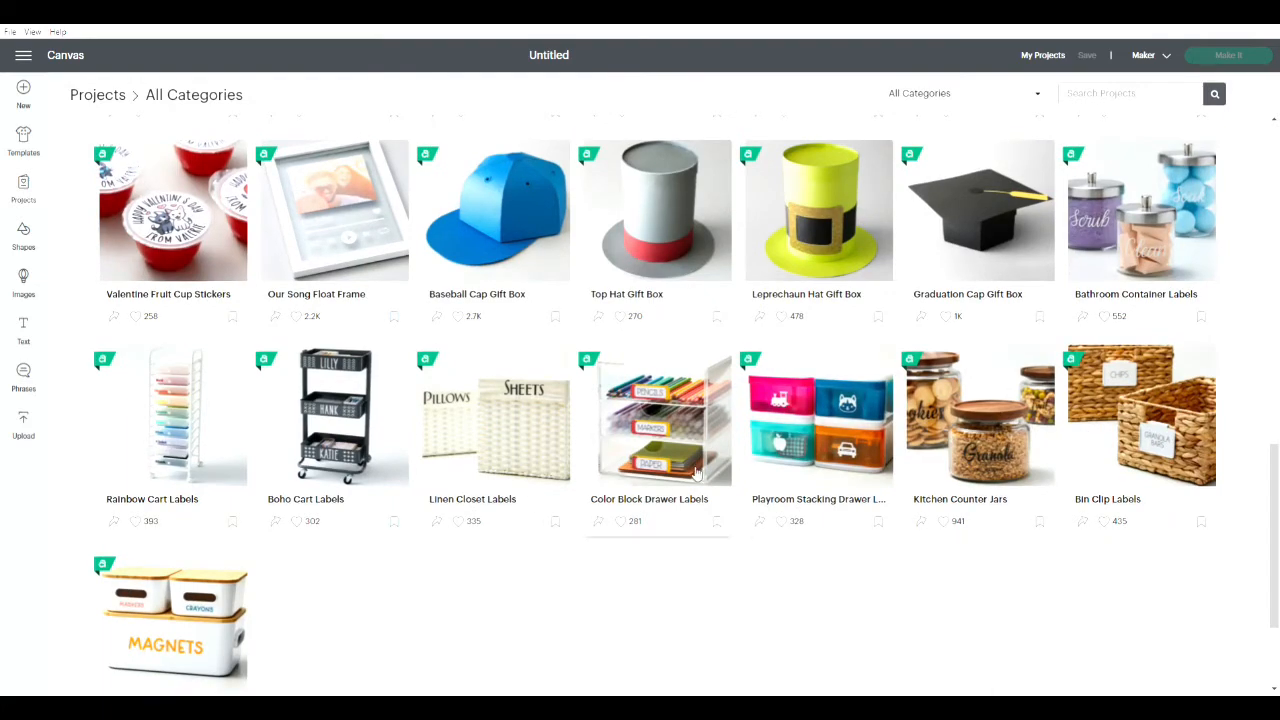
scroll(730, 490, "up", 12)
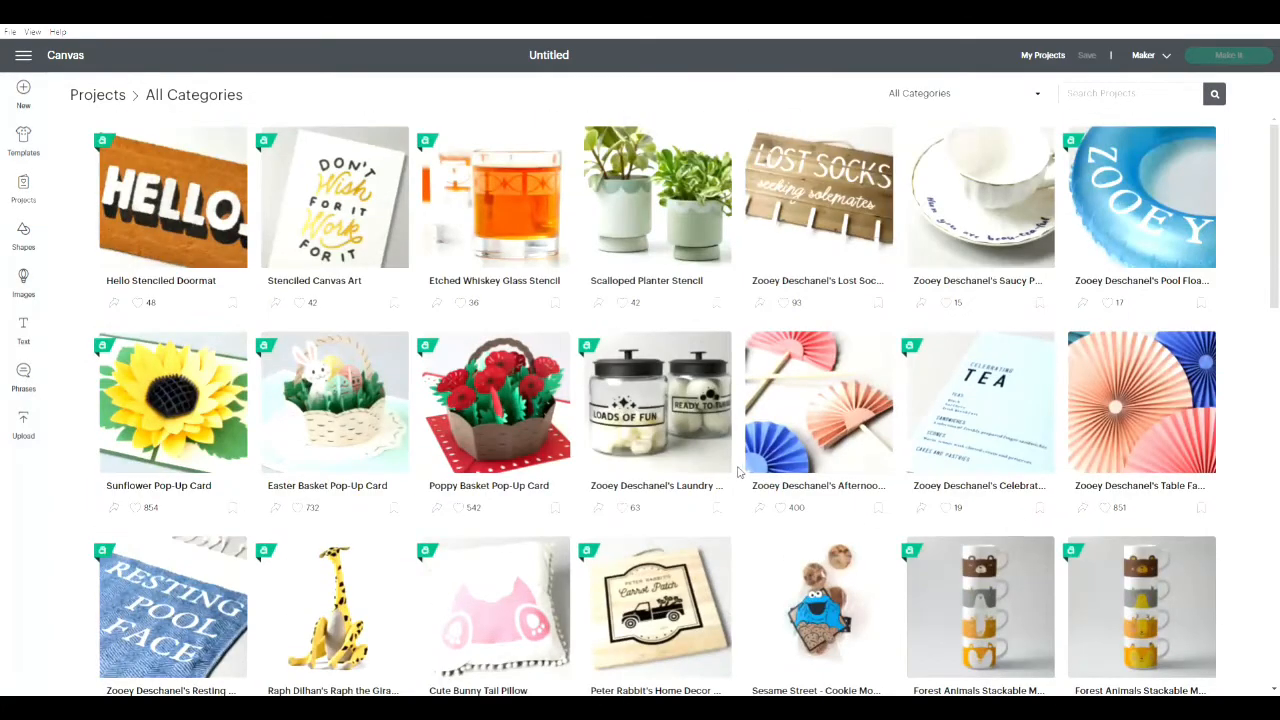
- View the available basic shapes and open the Holidays category of the image library
left_click(23, 237)
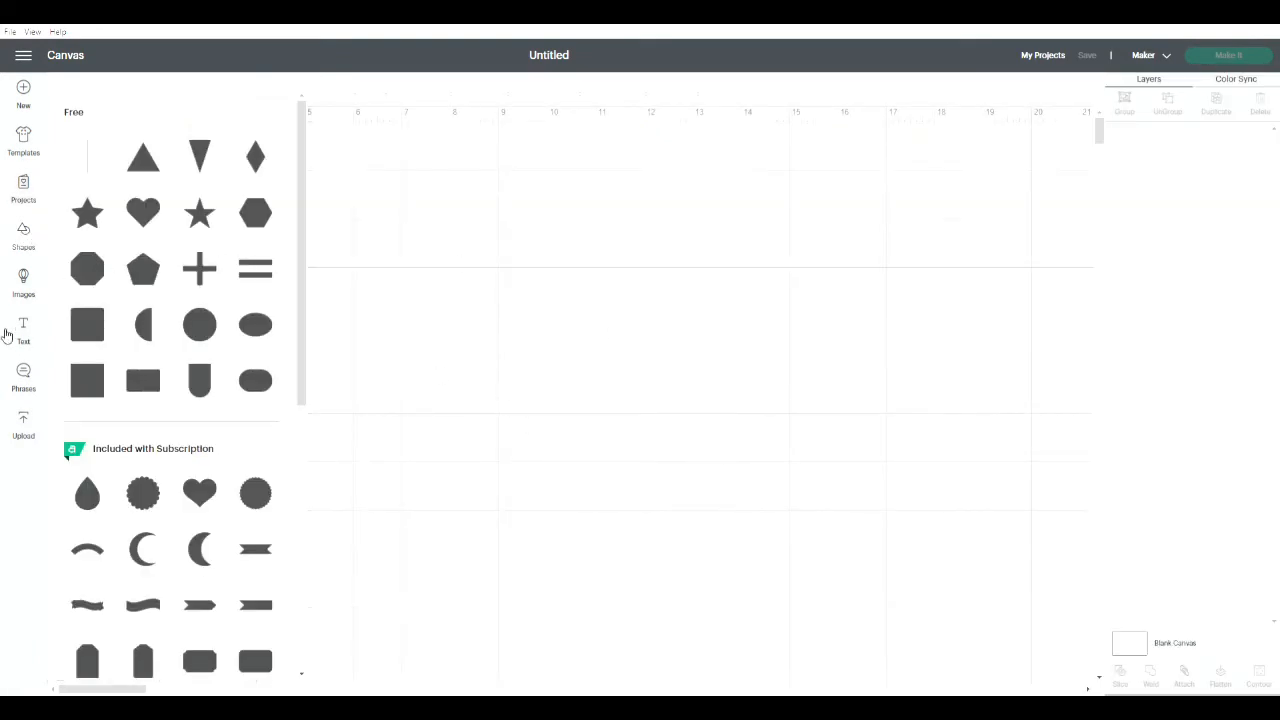
left_click(31, 295)
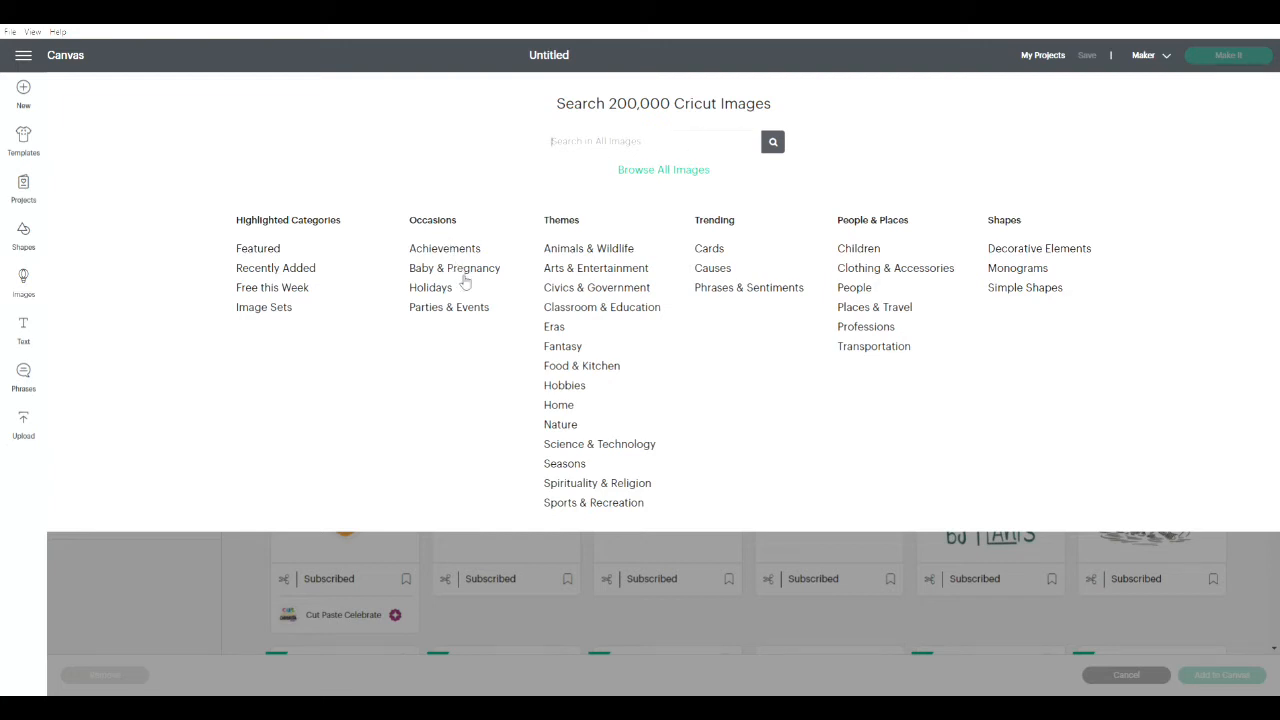
left_click(422, 290)
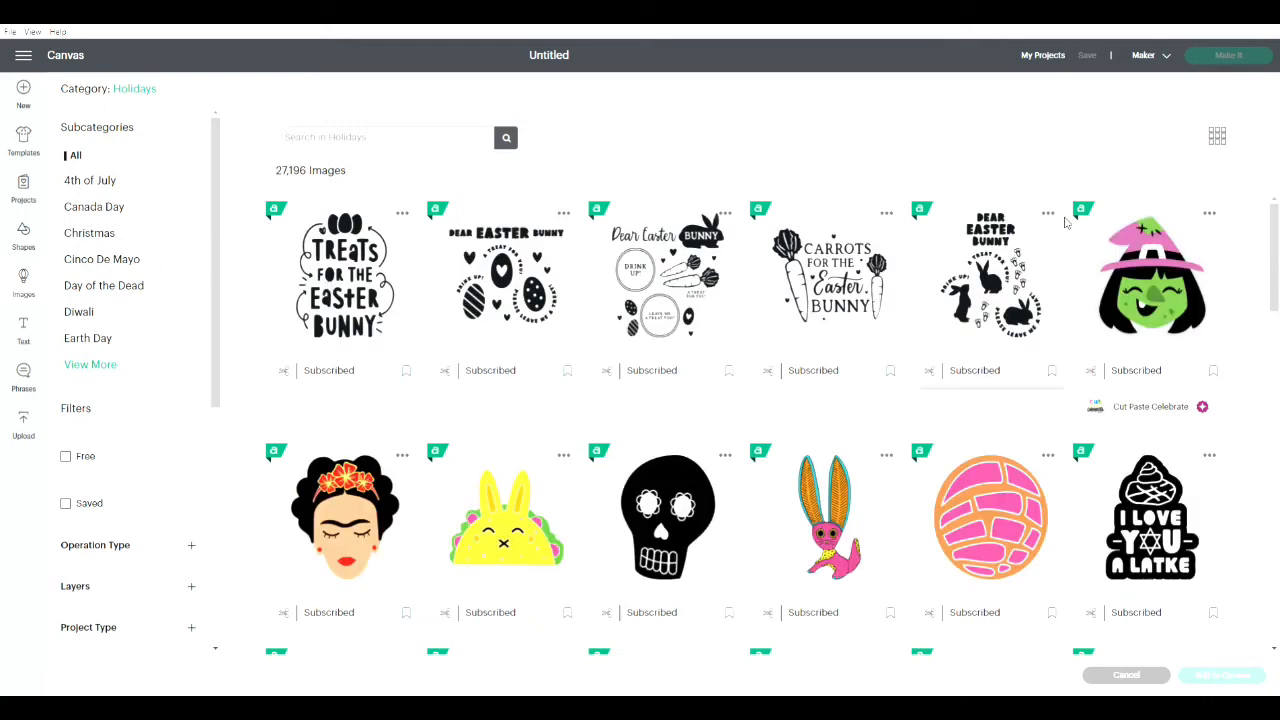
scroll(1146, 230, "down", 1)
scroll(894, 292, "up", 1)
- Search the Holidays images for "Easter" and look through the matching designs
type("Easter")
key("Return")
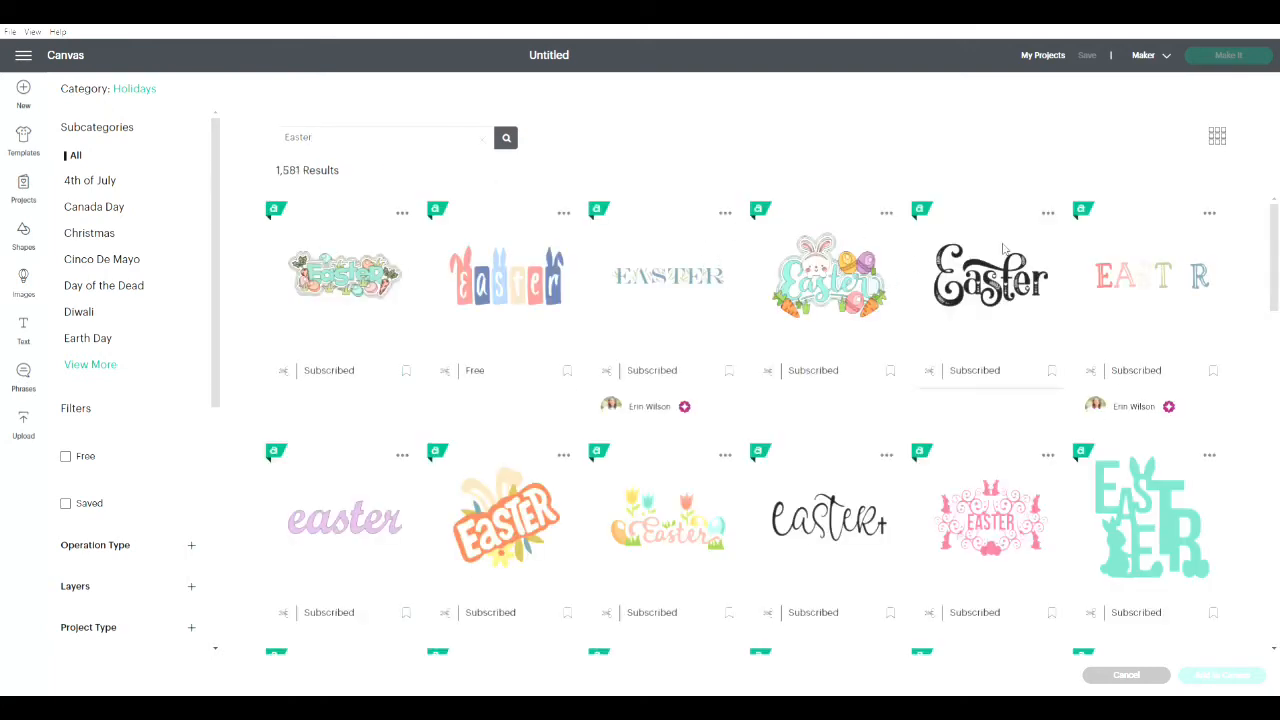
scroll(949, 329, "down", 5)
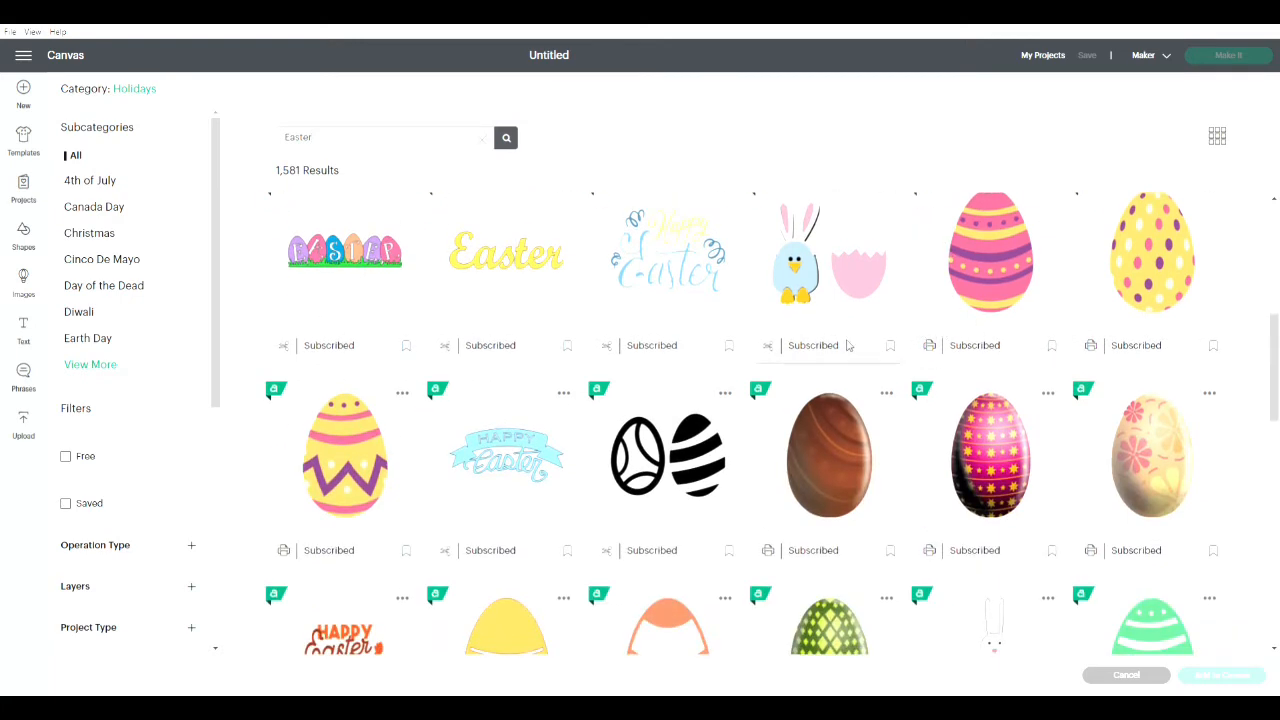
scroll(820, 330, "up", 5)
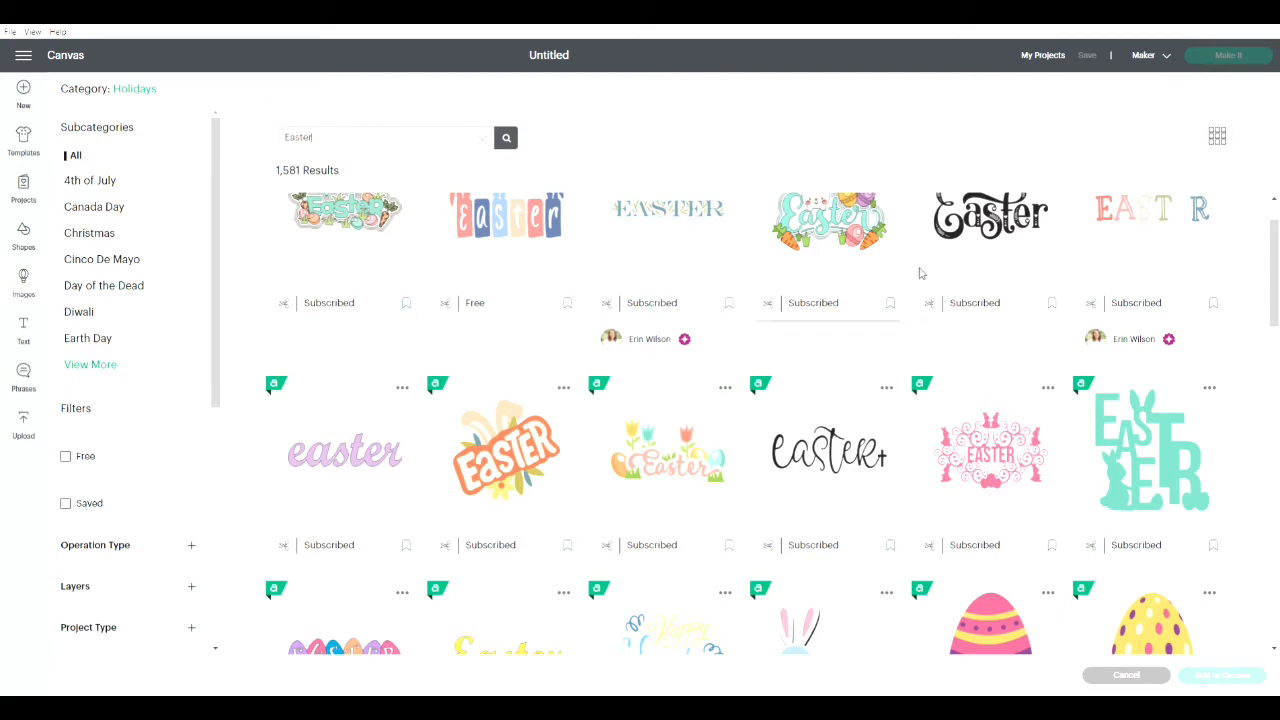
scroll(104, 399, "down", 1)
- Expand the Operation Type and Layers filters to examine the options they offer
scroll(104, 399, "down", 1)
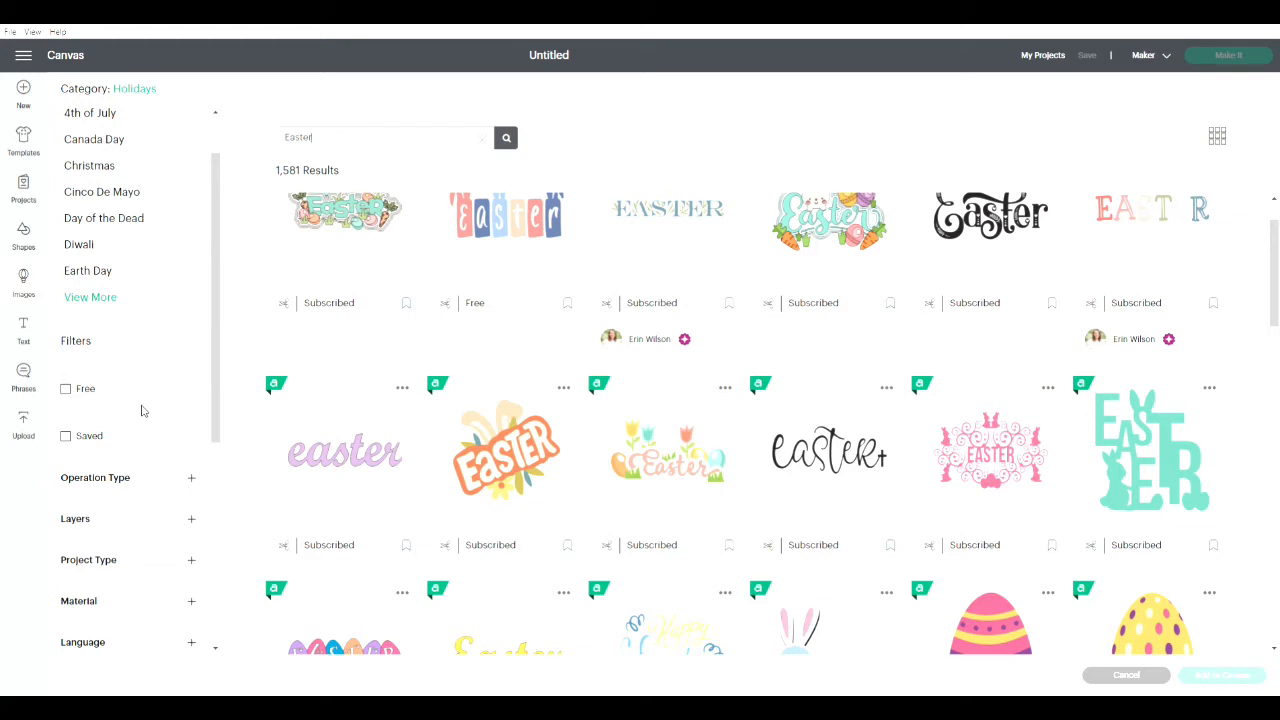
scroll(135, 408, "down", 3)
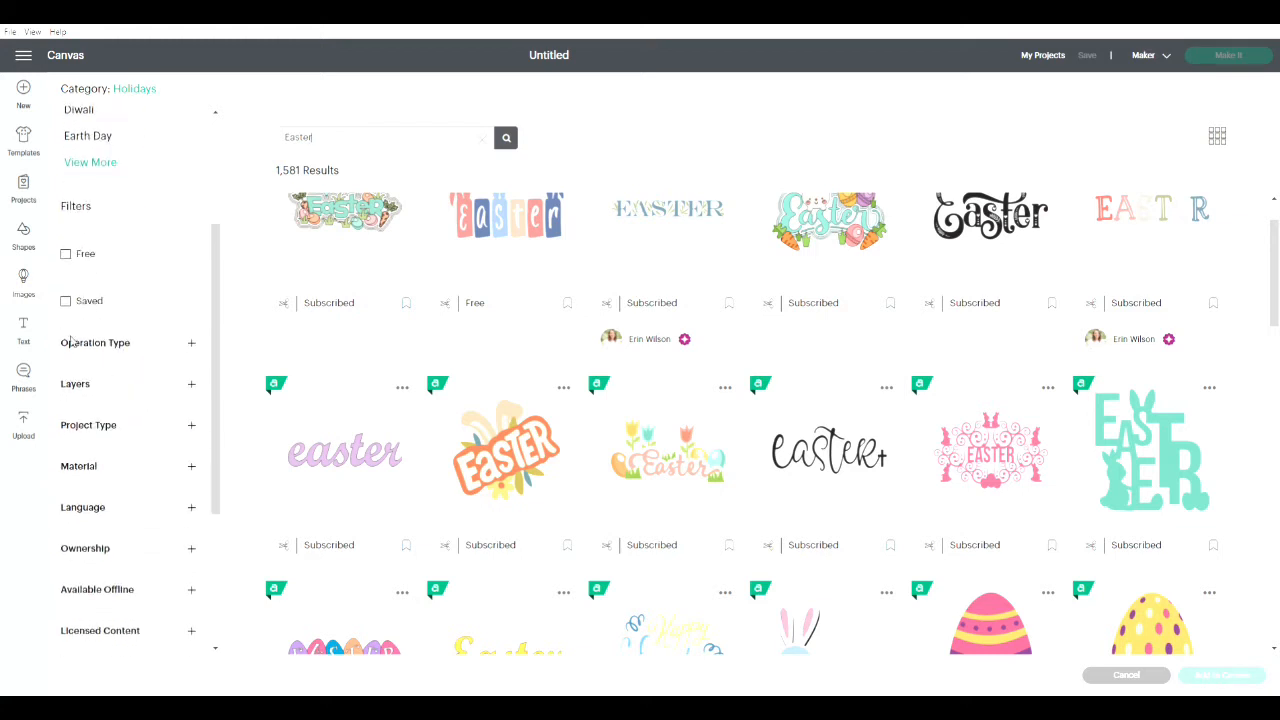
left_click(192, 344)
scroll(188, 351, "down", 4)
scroll(188, 351, "up", 4)
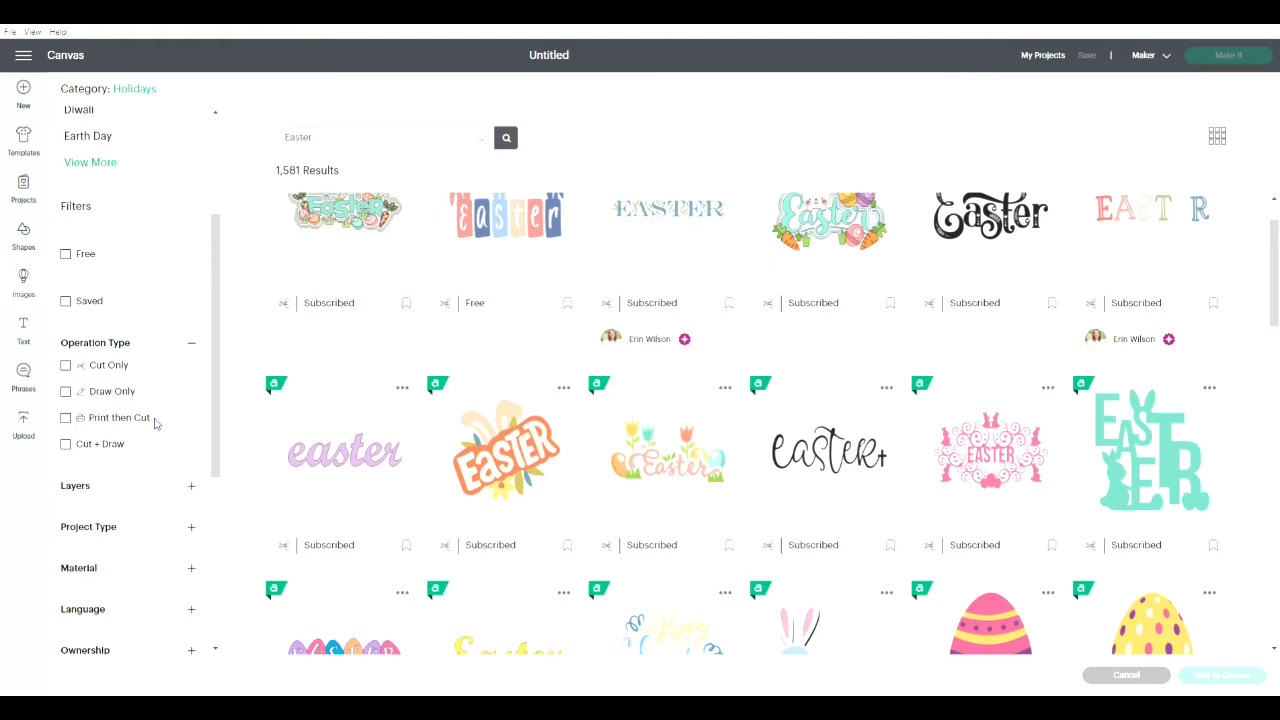
scroll(157, 417, "down", 2)
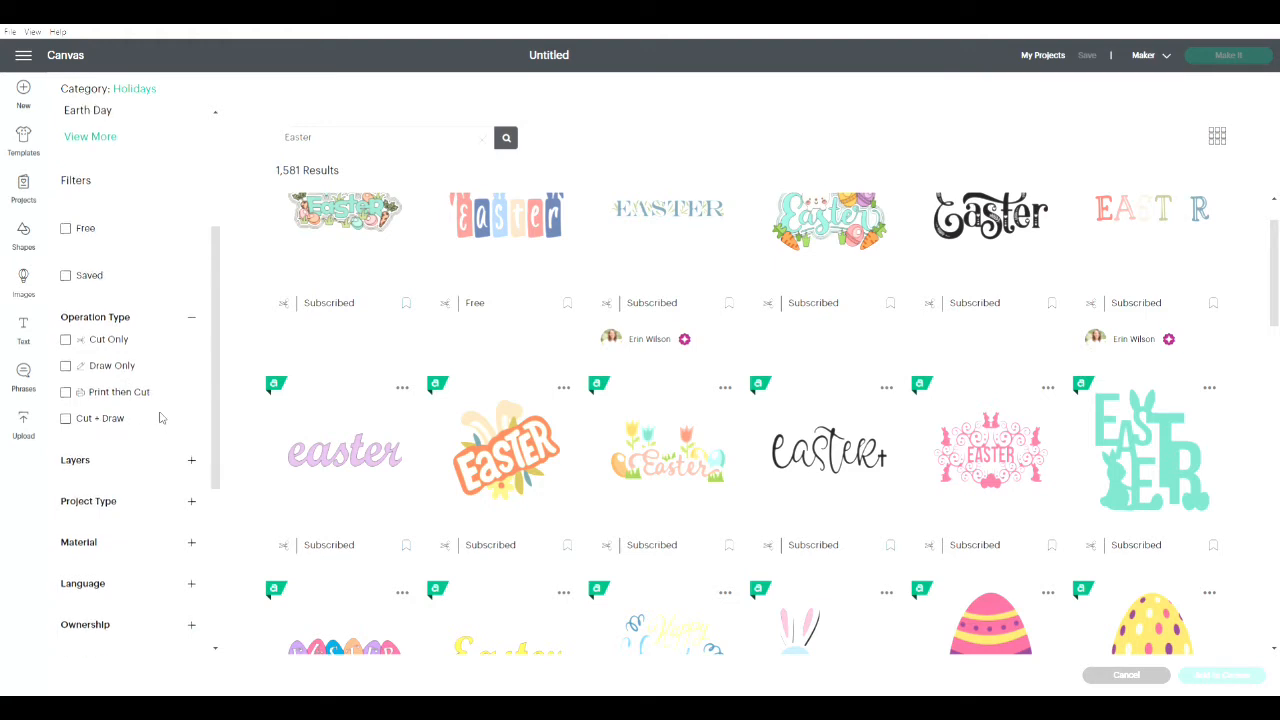
left_click(192, 420)
scroll(157, 400, "down", 4)
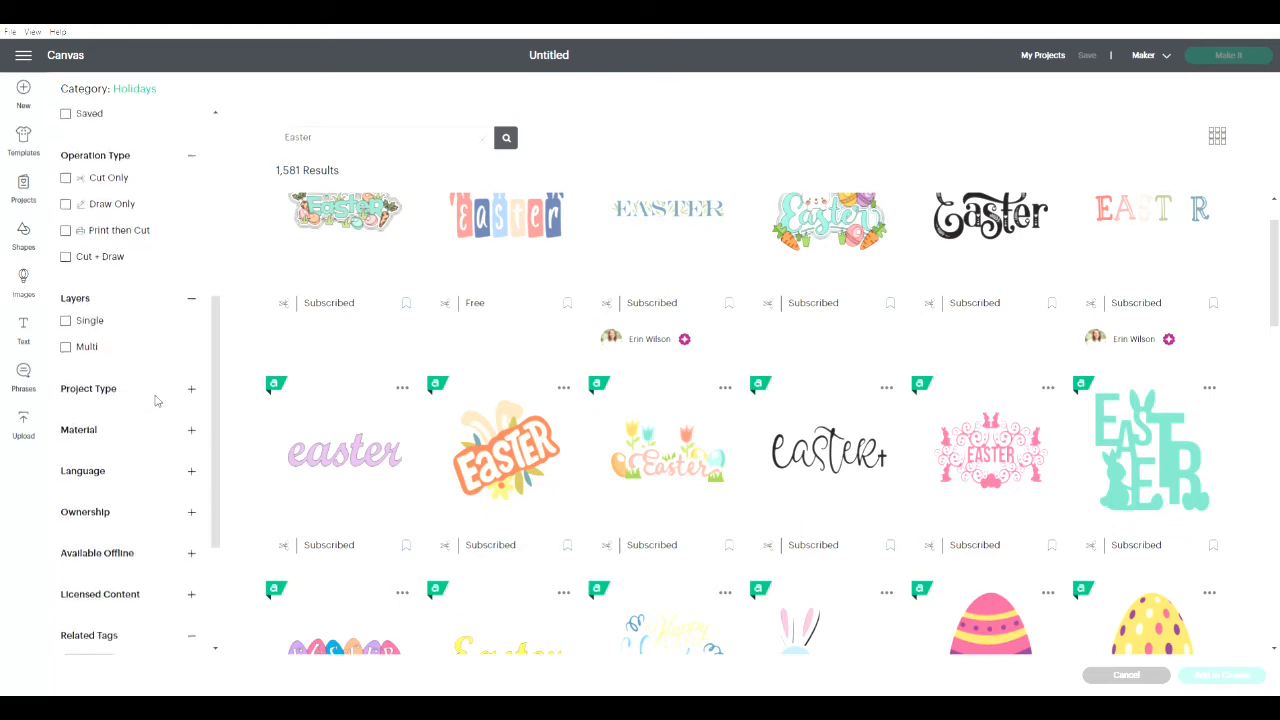
scroll(157, 398, "up", 2)
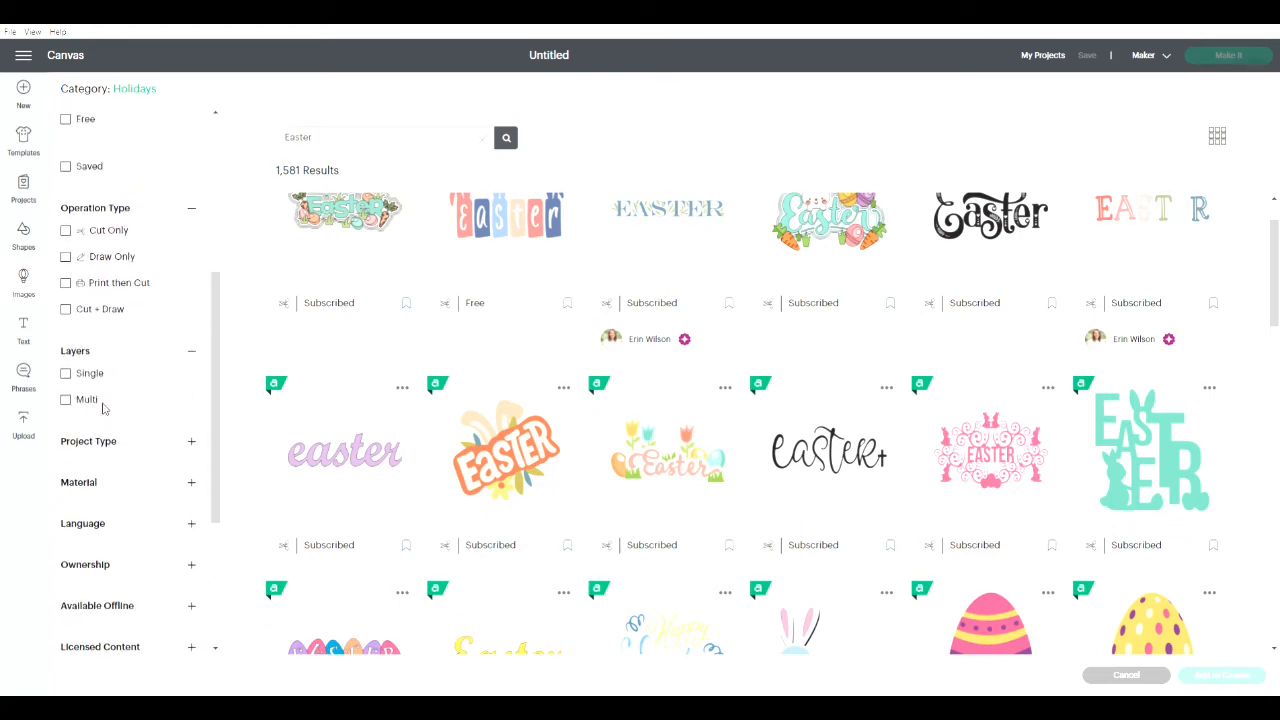
- Expand the Project Type filter, limit the Easter images to Cards and browse them
left_click(192, 442)
scroll(125, 420, "down", 2)
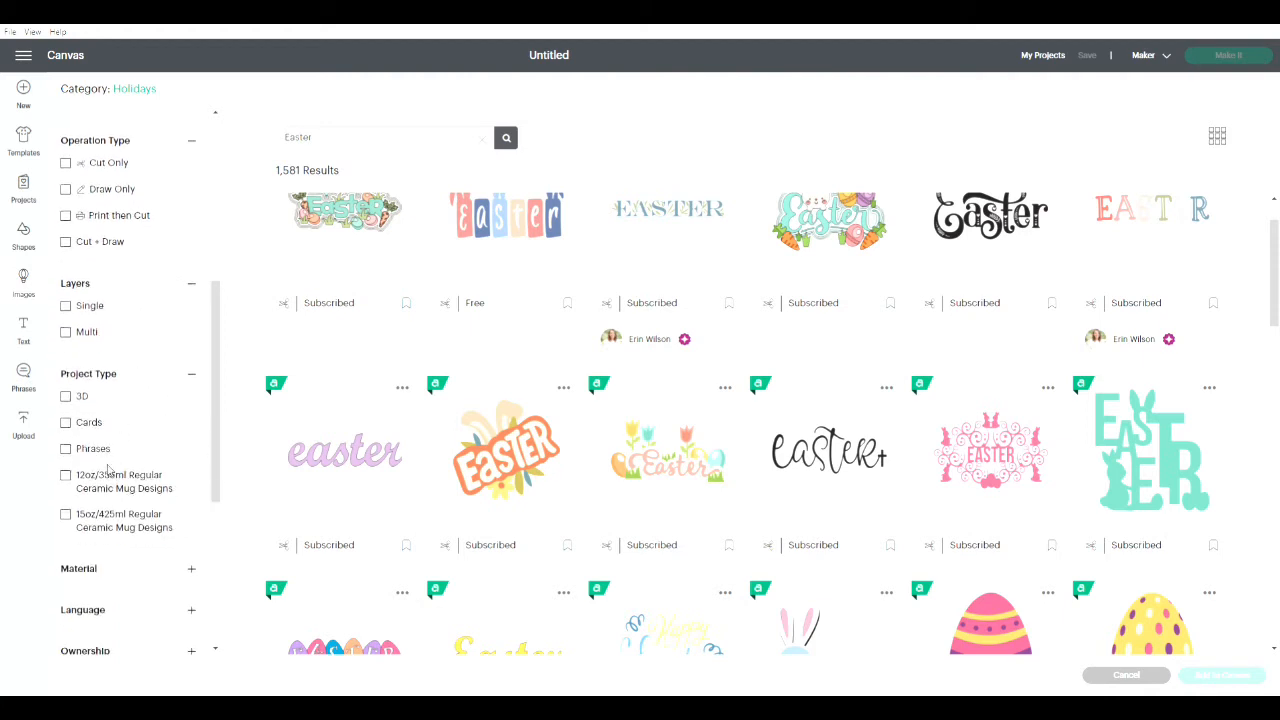
left_click(68, 425)
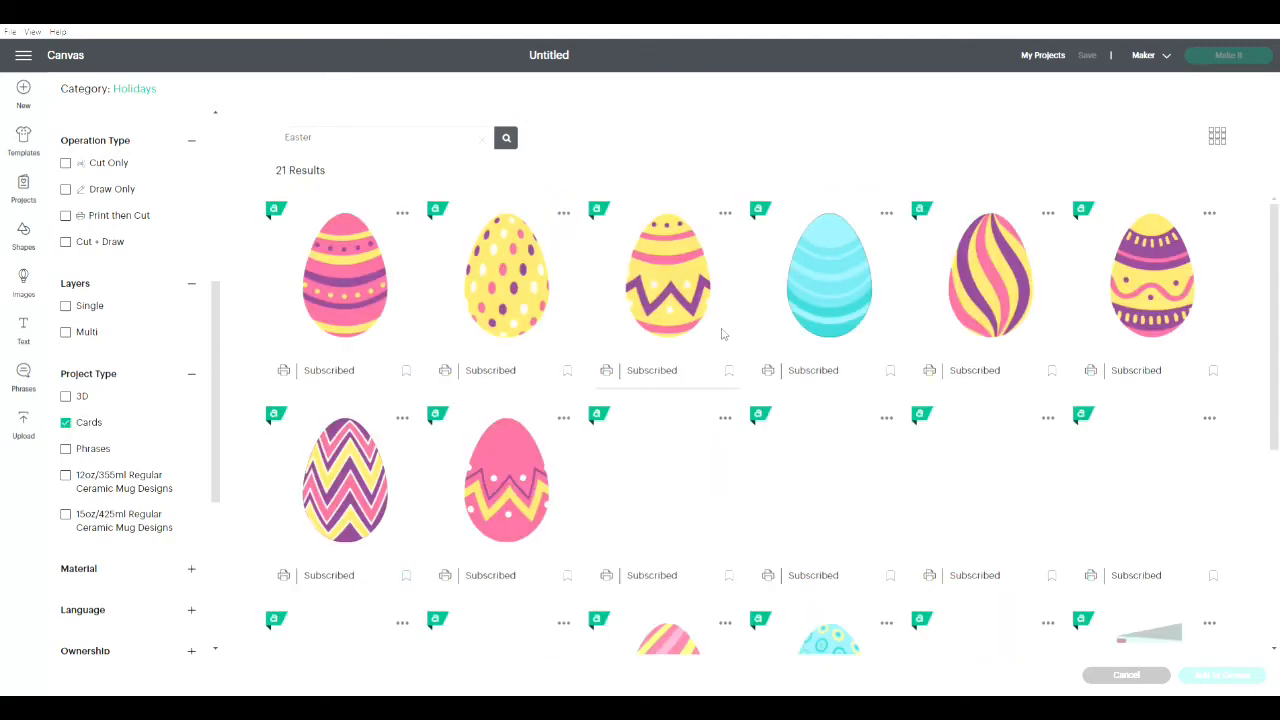
scroll(726, 333, "down", 2)
scroll(726, 333, "down", 3)
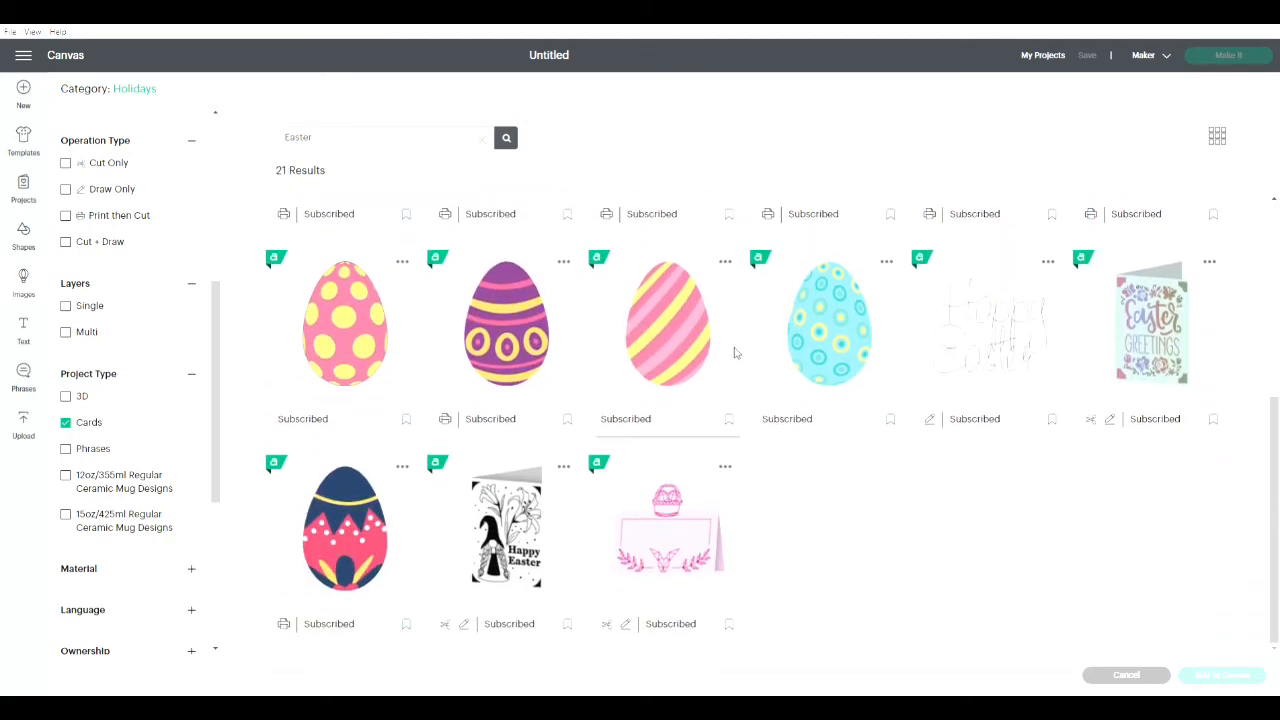
scroll(735, 352, "up", 5)
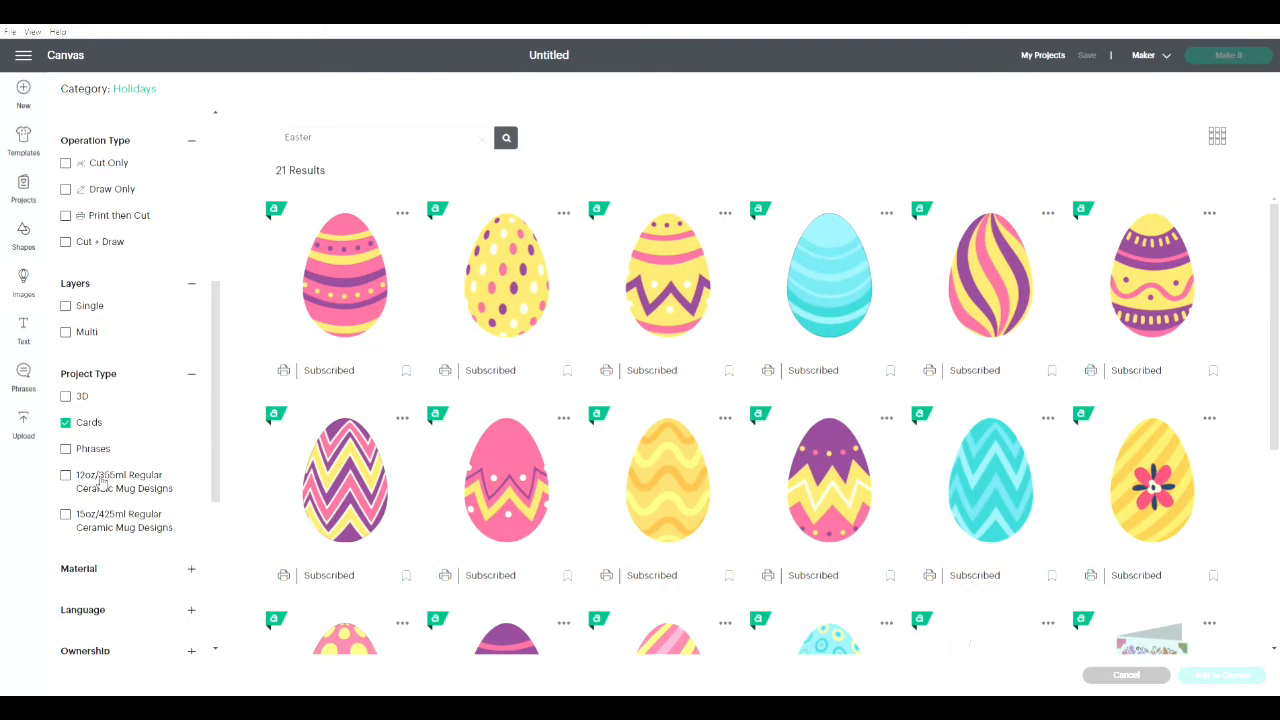
- Replace the Cards filter with the 12oz/355ml and 15oz/425ml Regular Ceramic Mug Designs and 3D project types
left_click(68, 478)
left_click(70, 427)
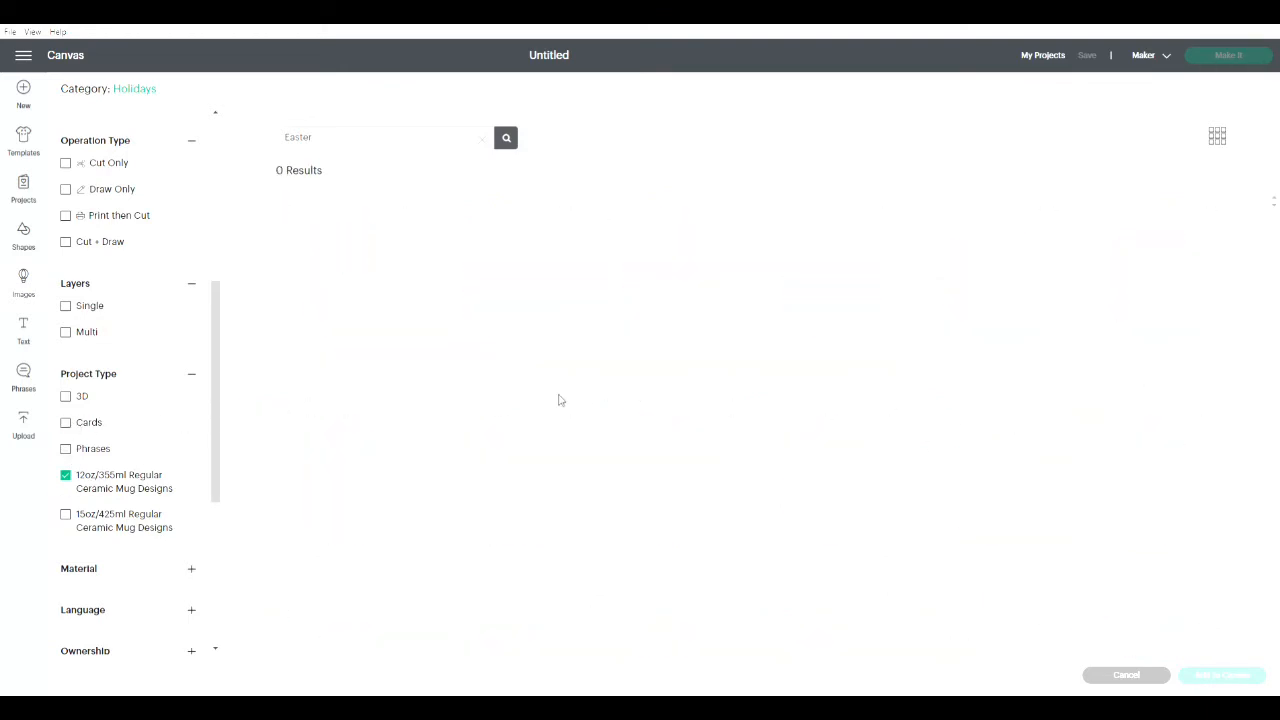
left_click(66, 516)
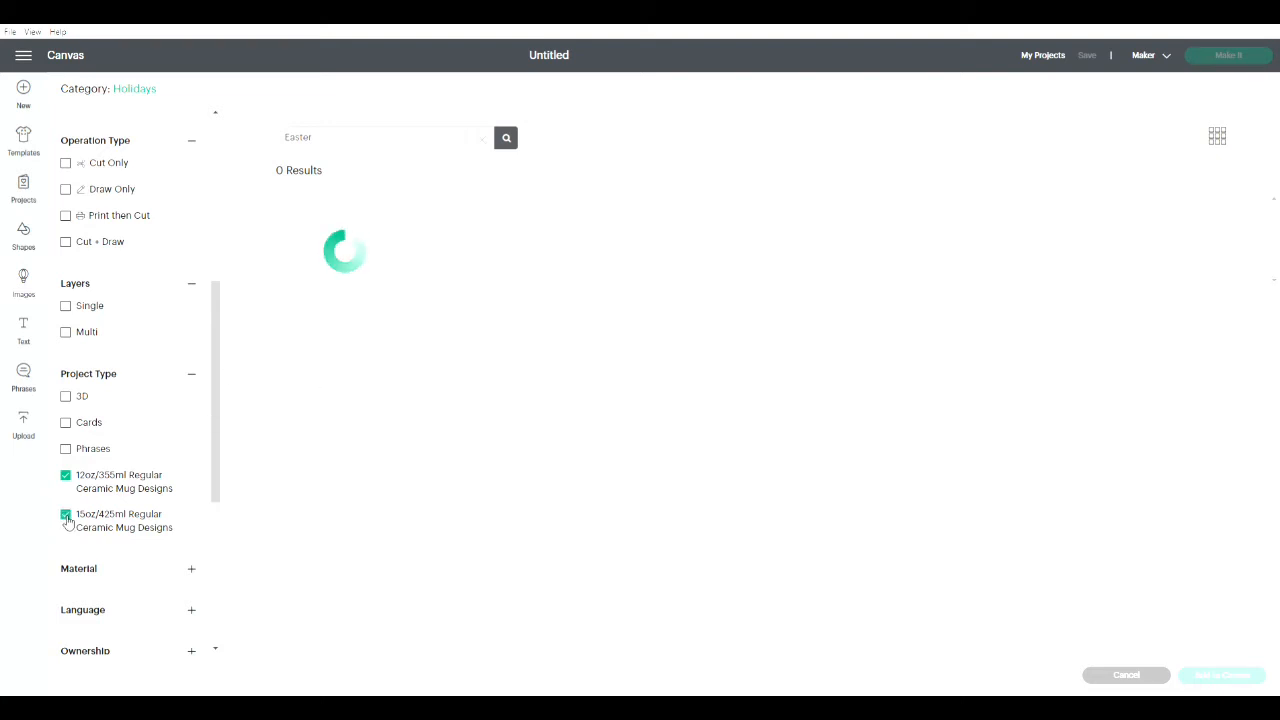
left_click(68, 397)
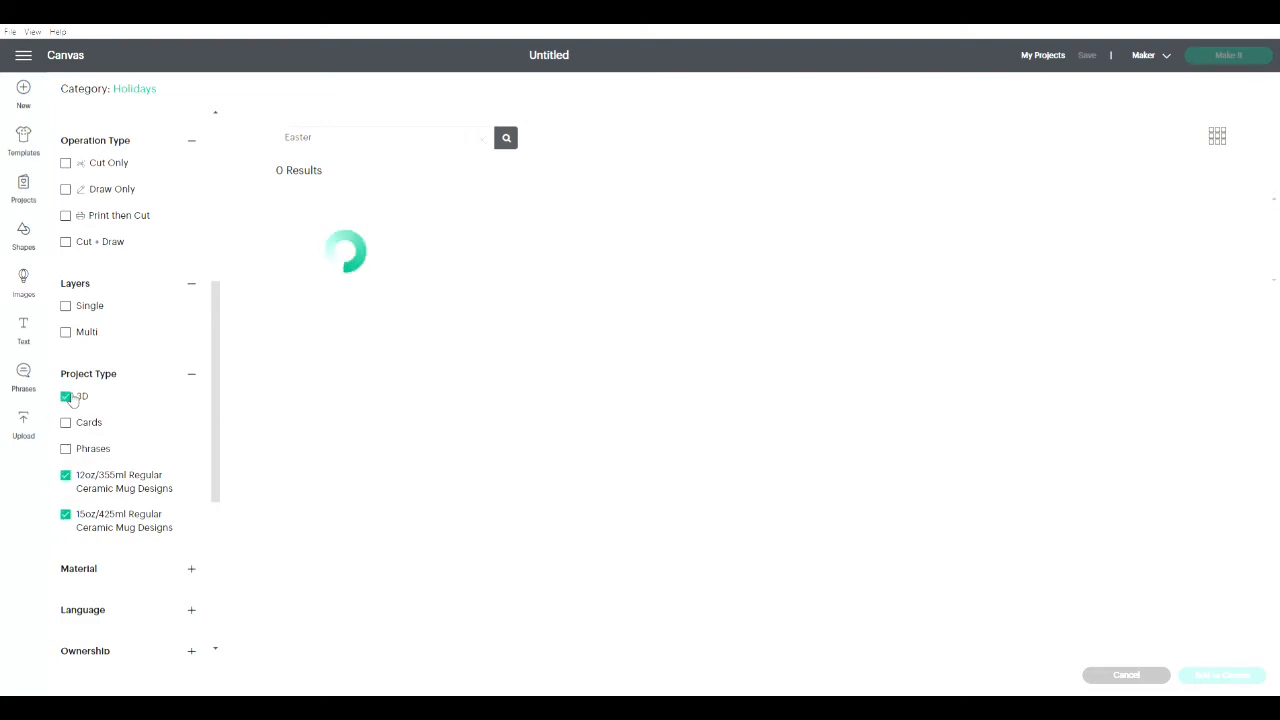
- Expand the Material and Language filters and examine their options
scroll(211, 375, "down", 3)
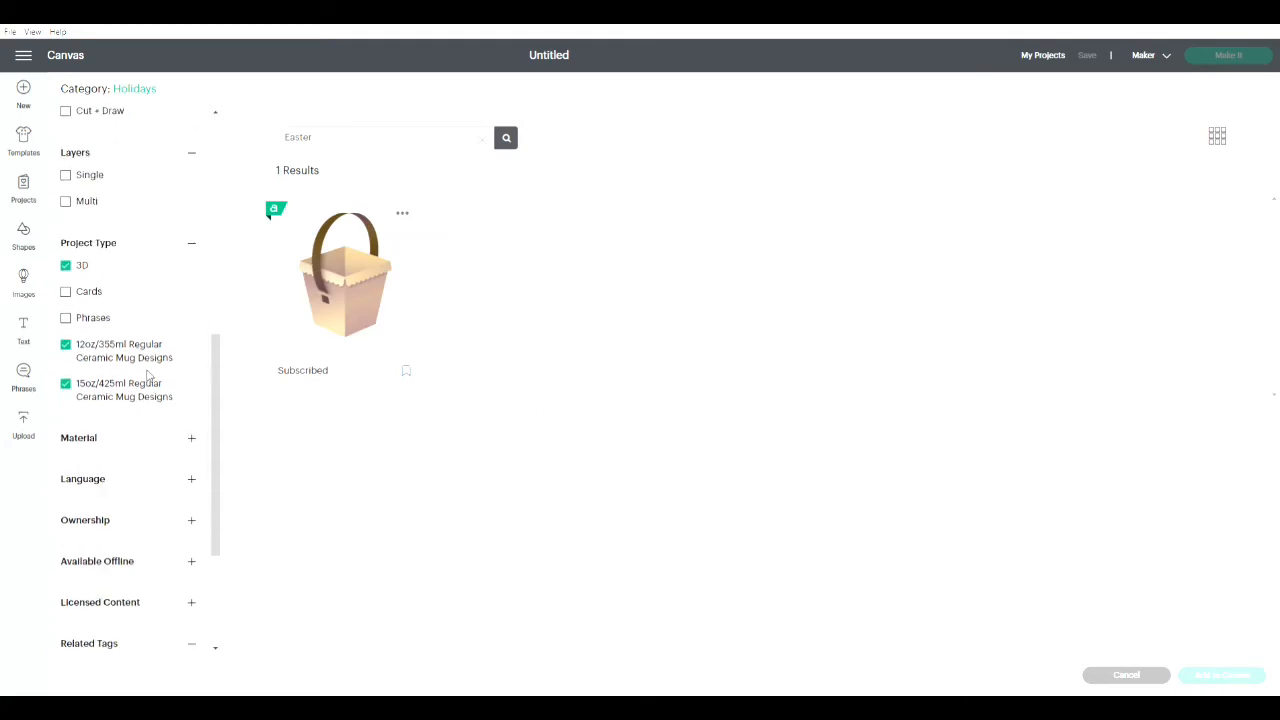
left_click(196, 442)
scroll(166, 423, "down", 3)
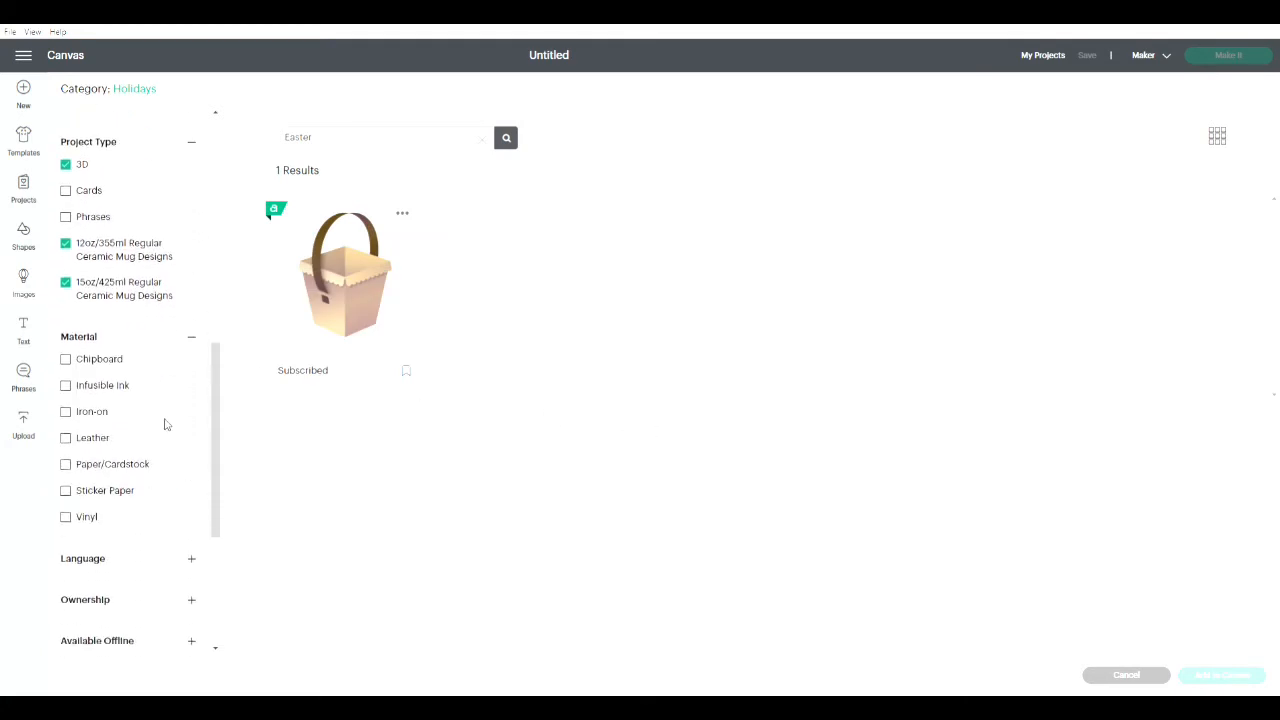
scroll(171, 480, "down", 3)
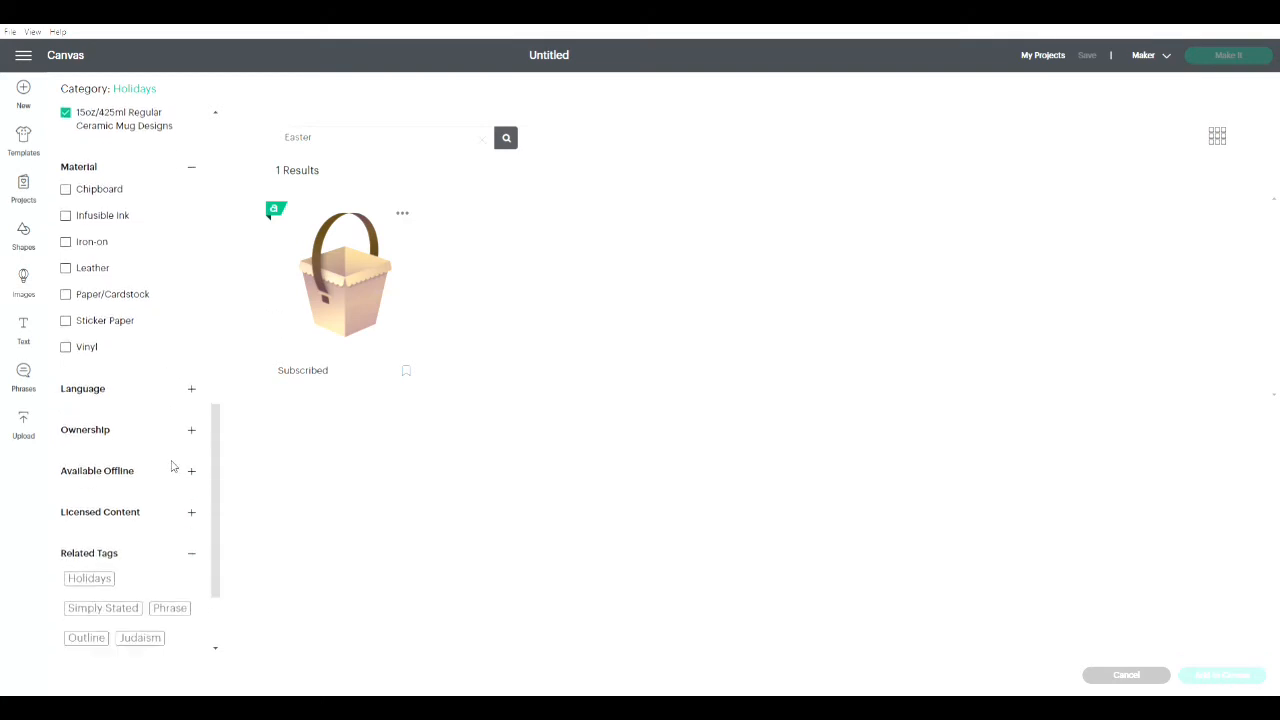
left_click(196, 395)
scroll(171, 392, "down", 5)
scroll(168, 391, "down", 8)
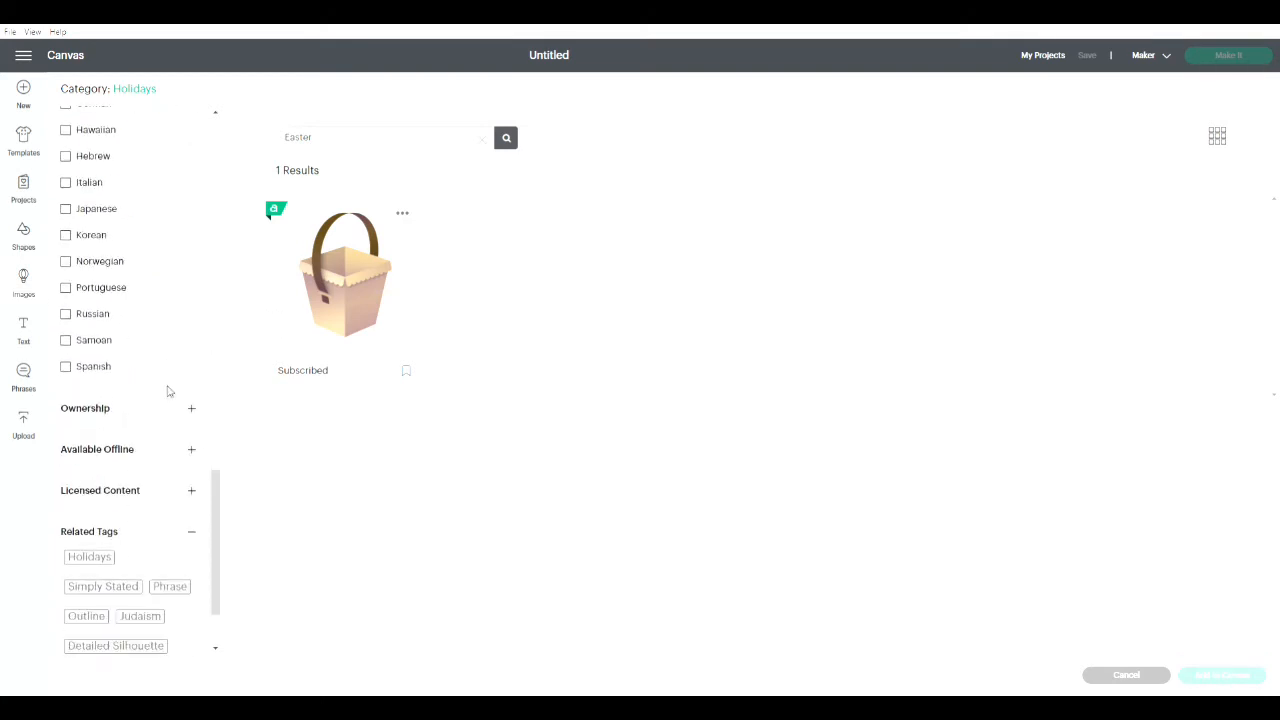
- Expand the Ownership, Available Offline and Licensed Content filters and examine their options down to the Related Tags
left_click(193, 324)
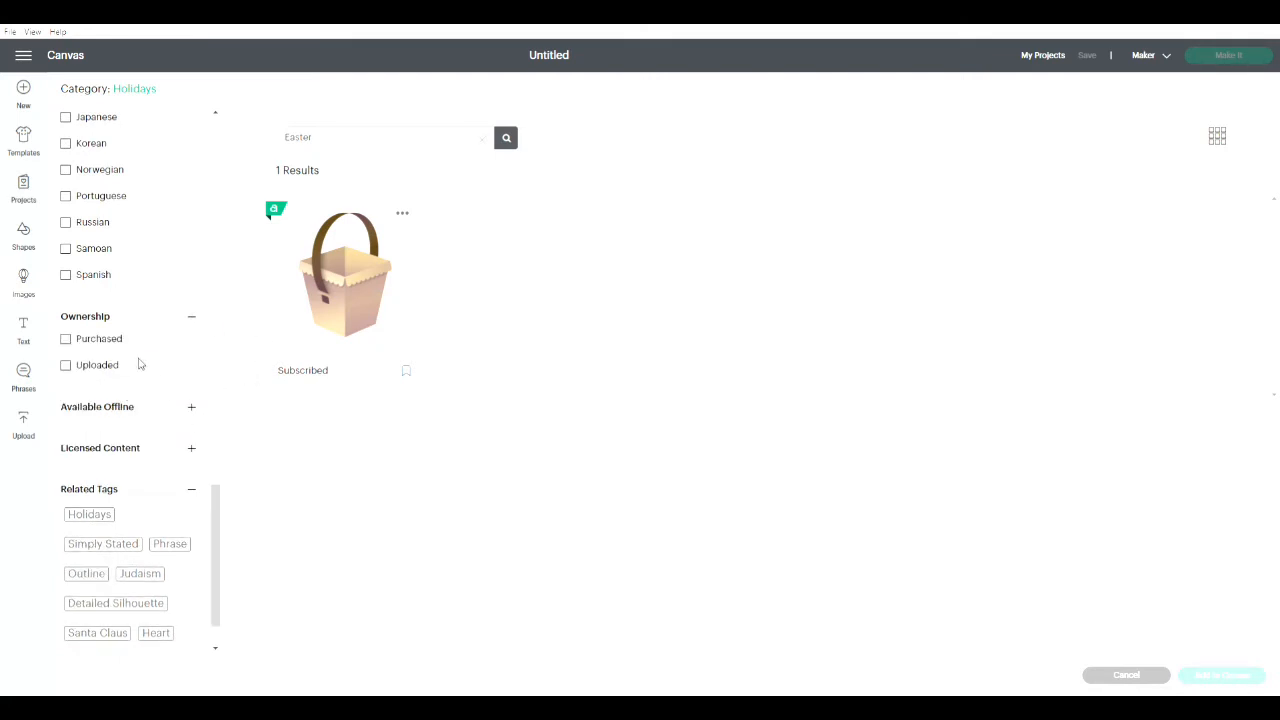
left_click(192, 408)
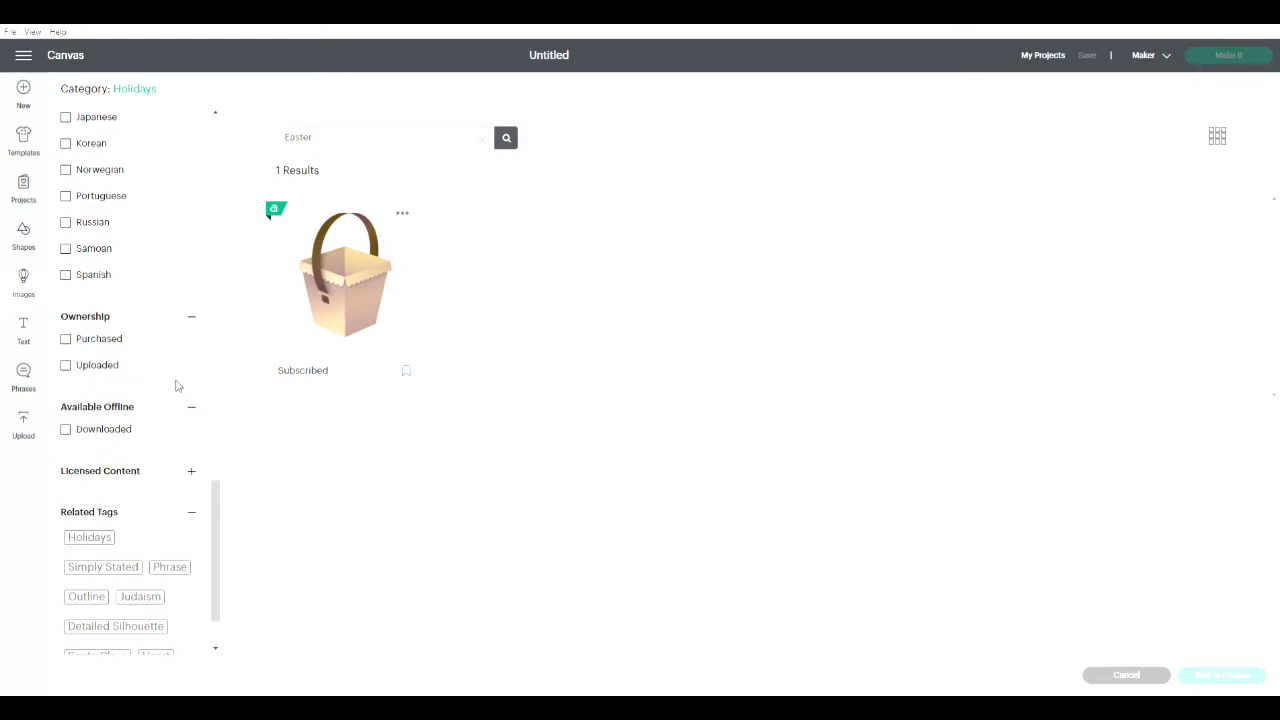
scroll(175, 380, "down", 2)
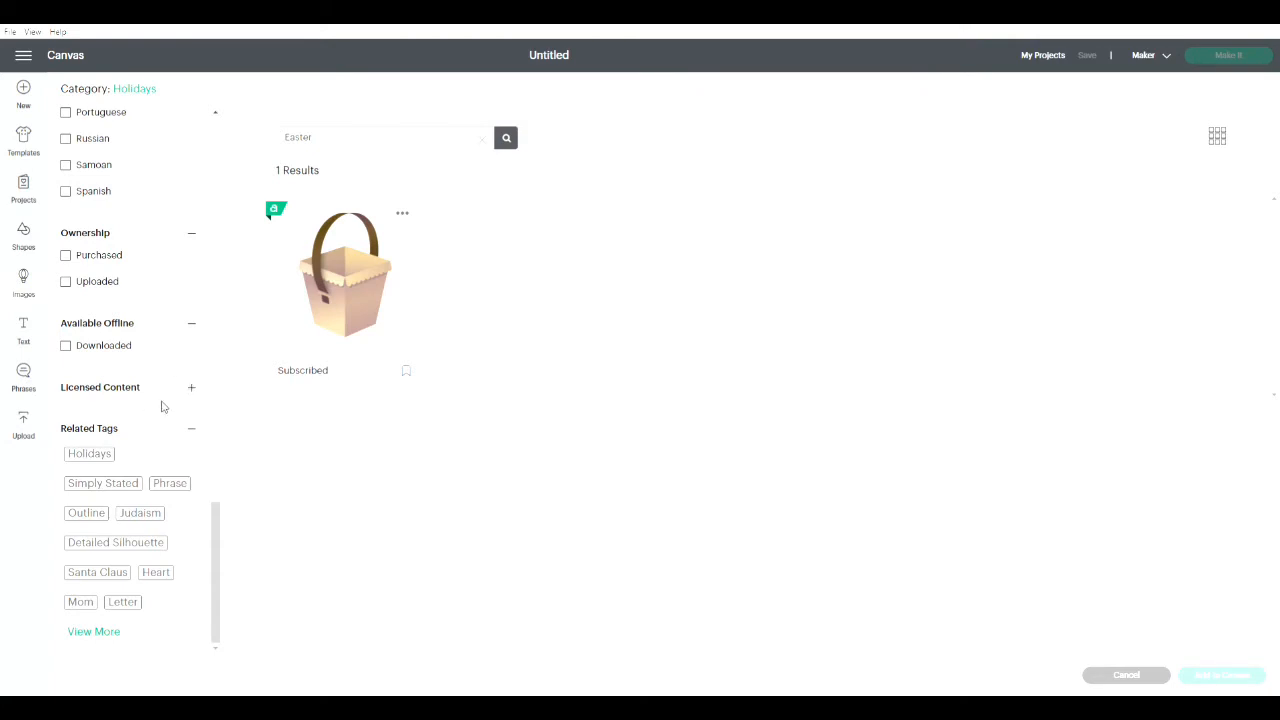
left_click(194, 395)
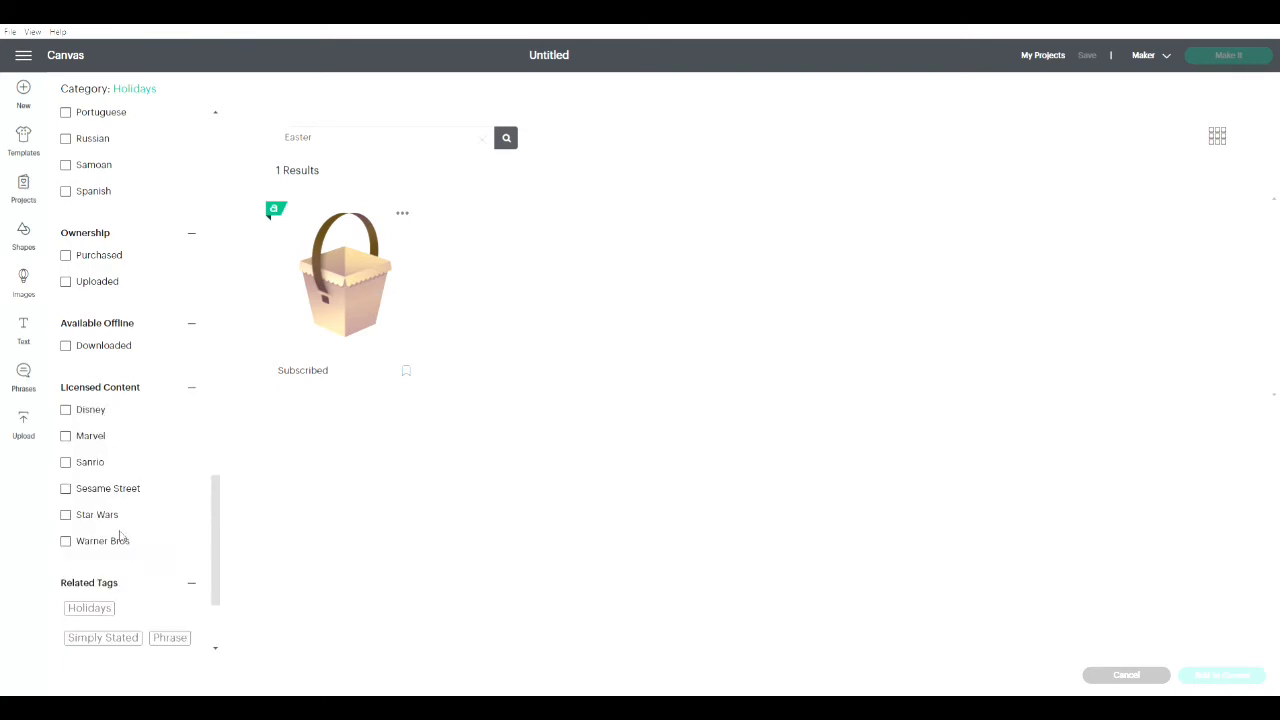
scroll(163, 364, "down", 3)
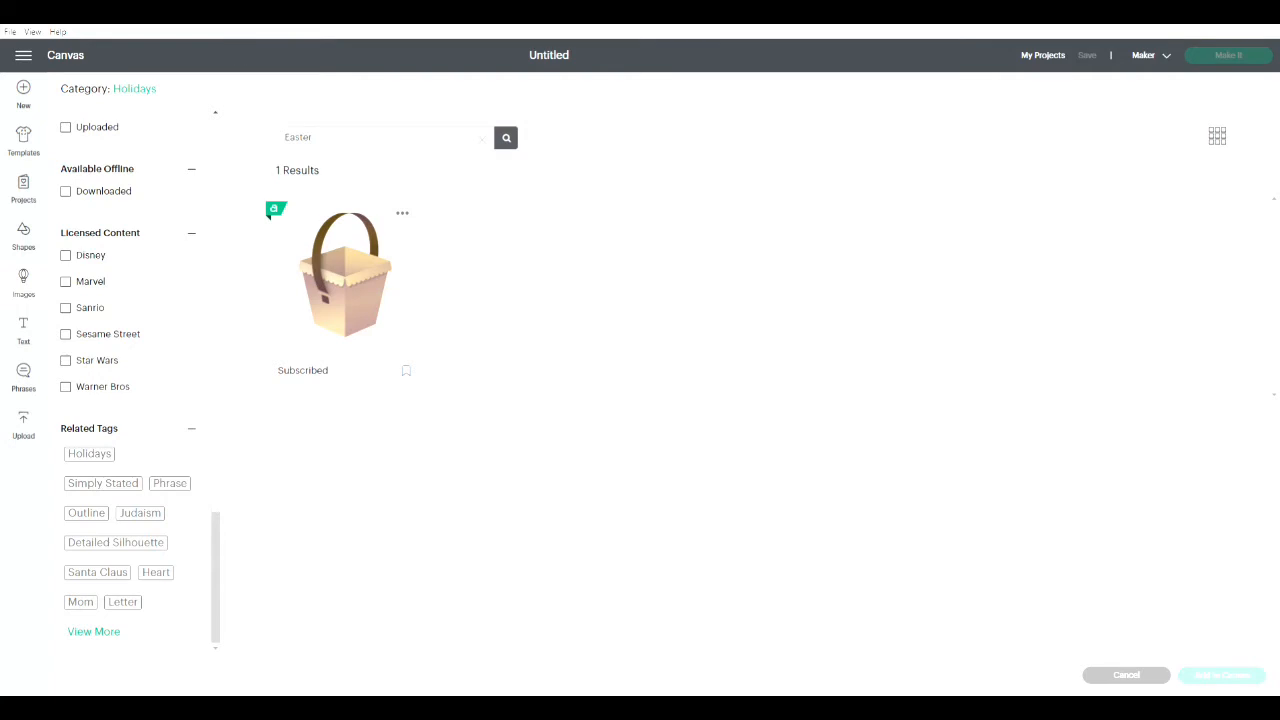
- Add a text object reading "Cricut" followed by a line break to the canvas
left_click(24, 336)
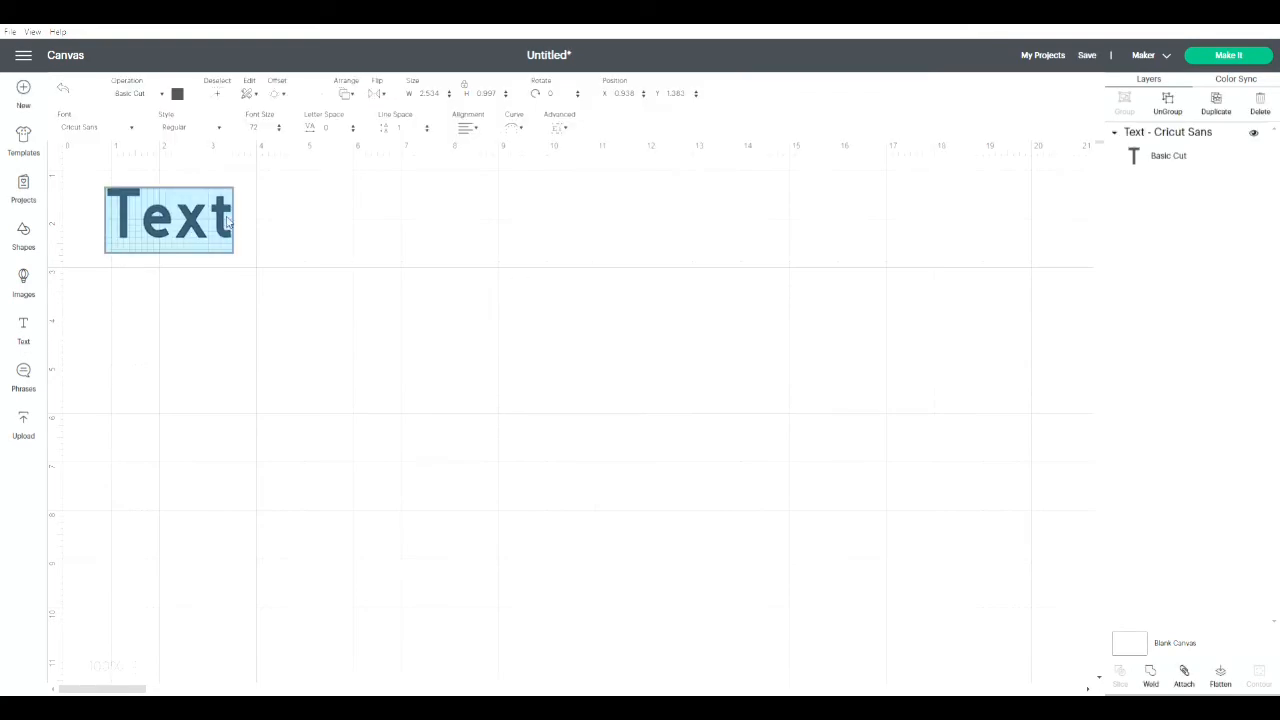
left_click(228, 222)
left_click_drag(106, 215, 231, 213)
type("Cricut")
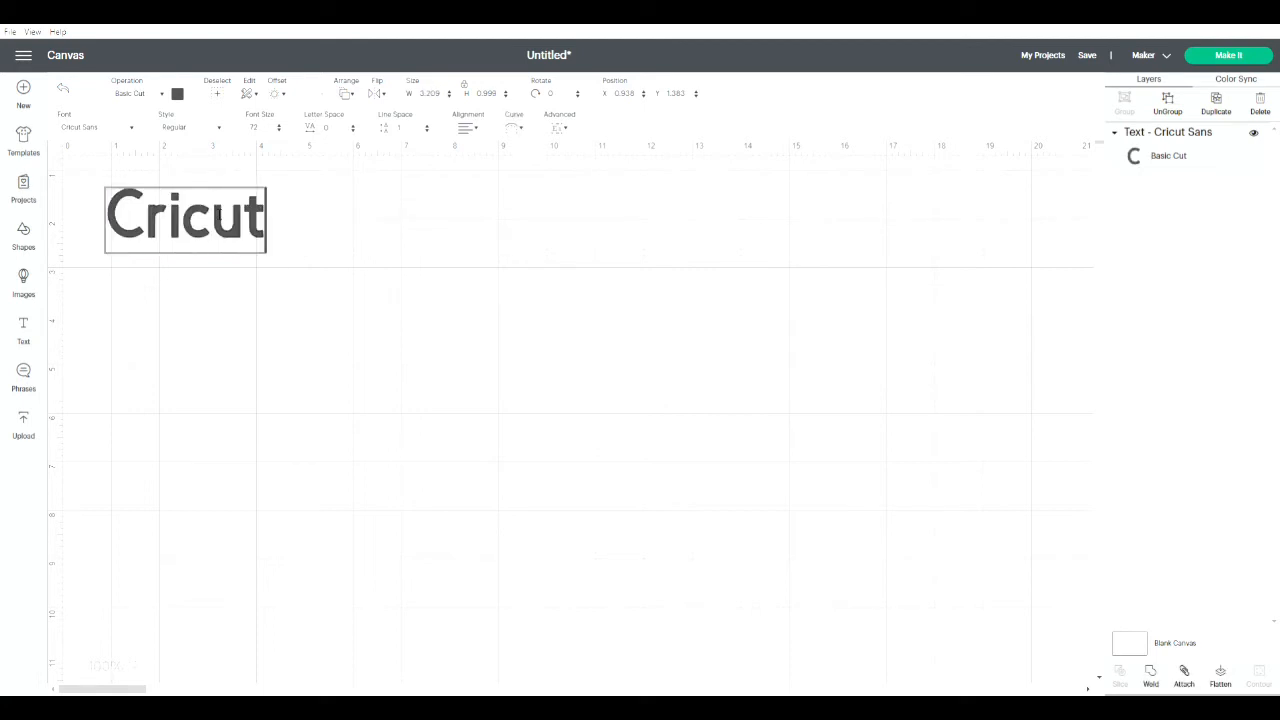
key("Return")
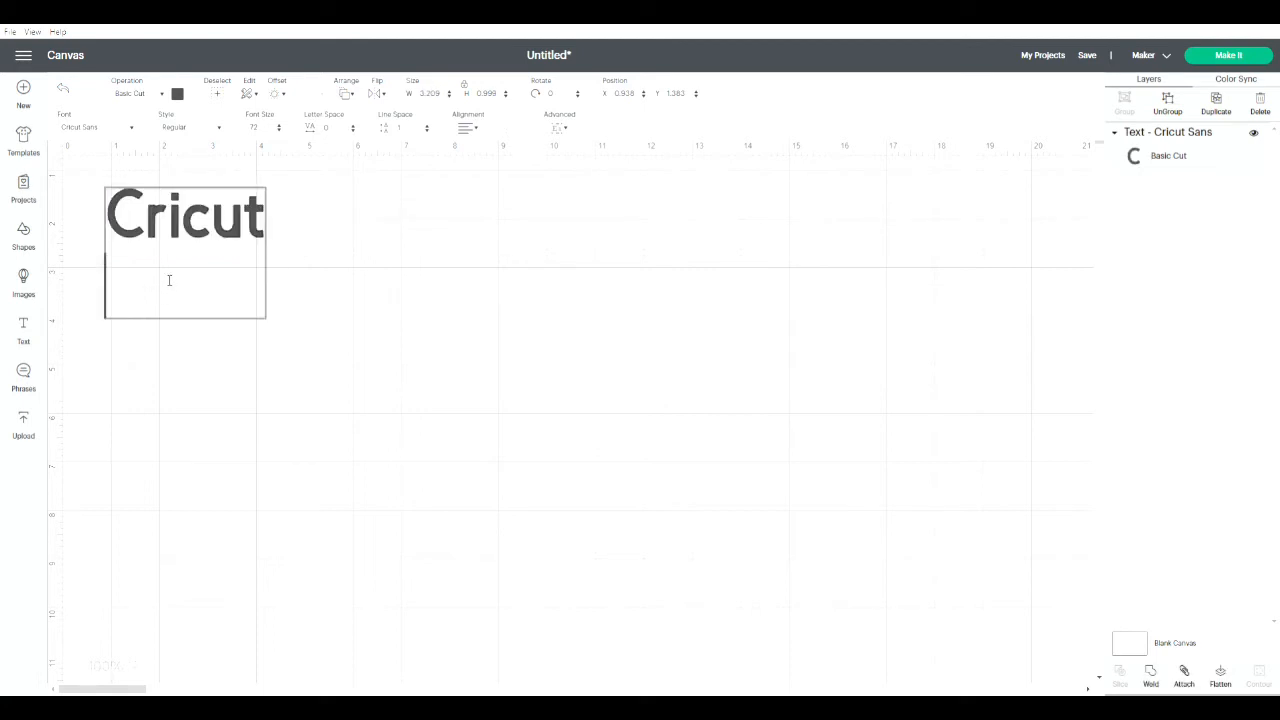
left_click(201, 251)
left_click_drag(181, 232, 222, 232)
left_click(450, 245)
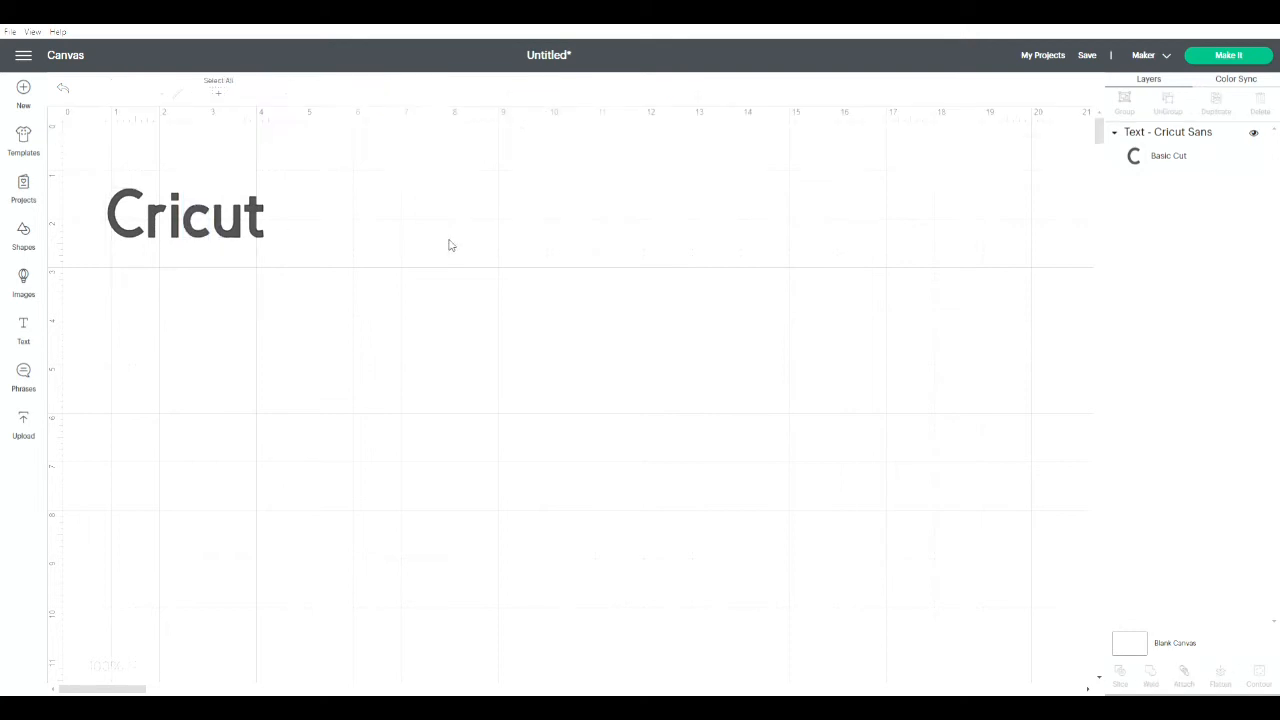
- Reopen the "Cricut" text for editing and replace the word with a first name
left_click(257, 217)
double_click(257, 217)
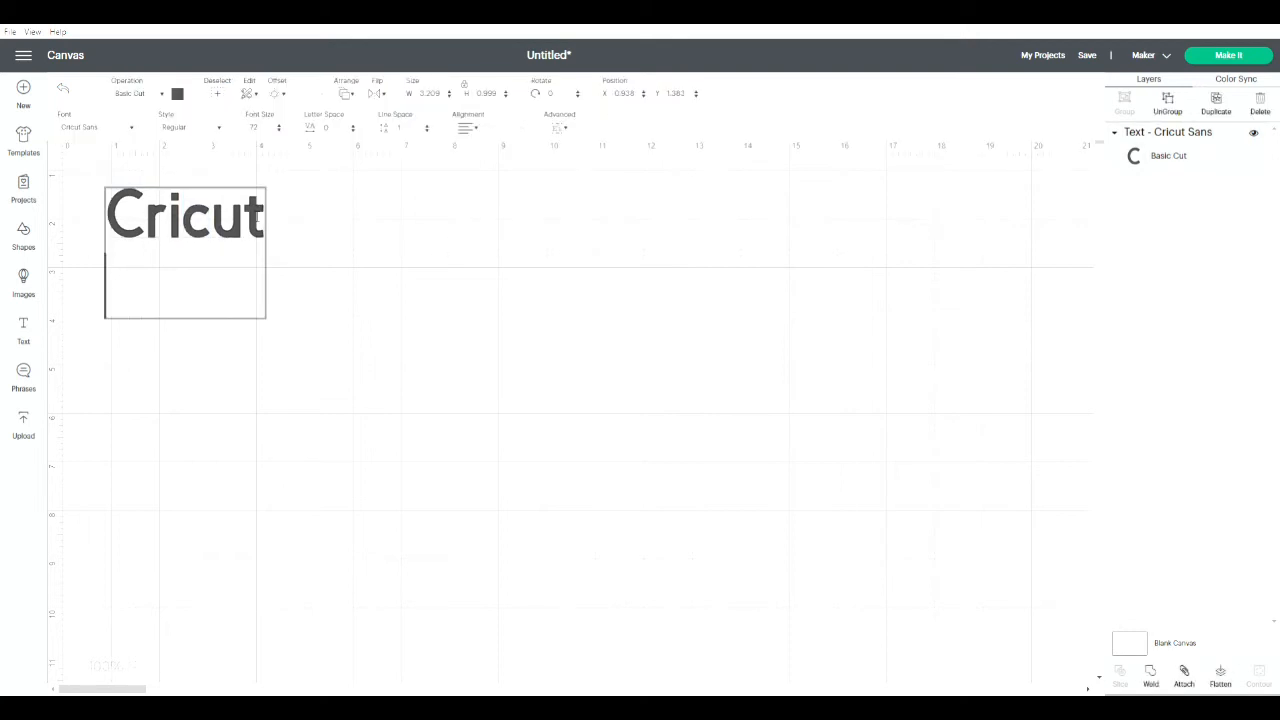
left_click(316, 243)
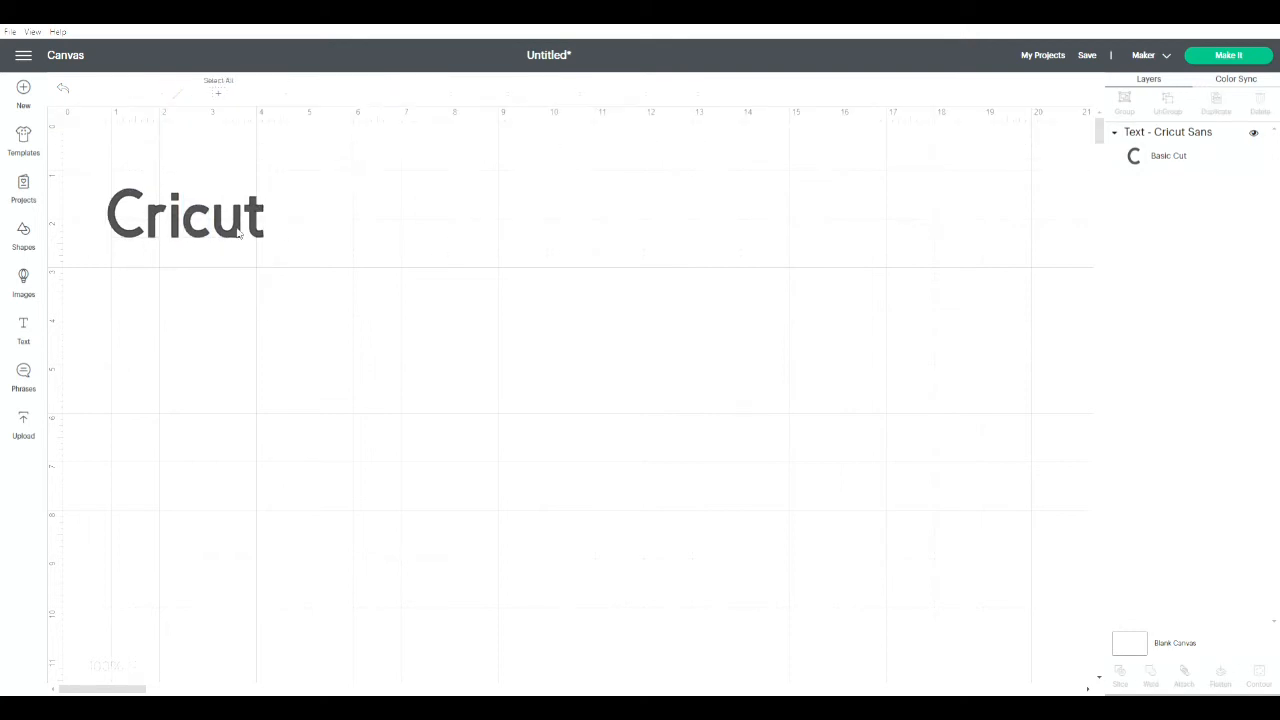
left_click(172, 226)
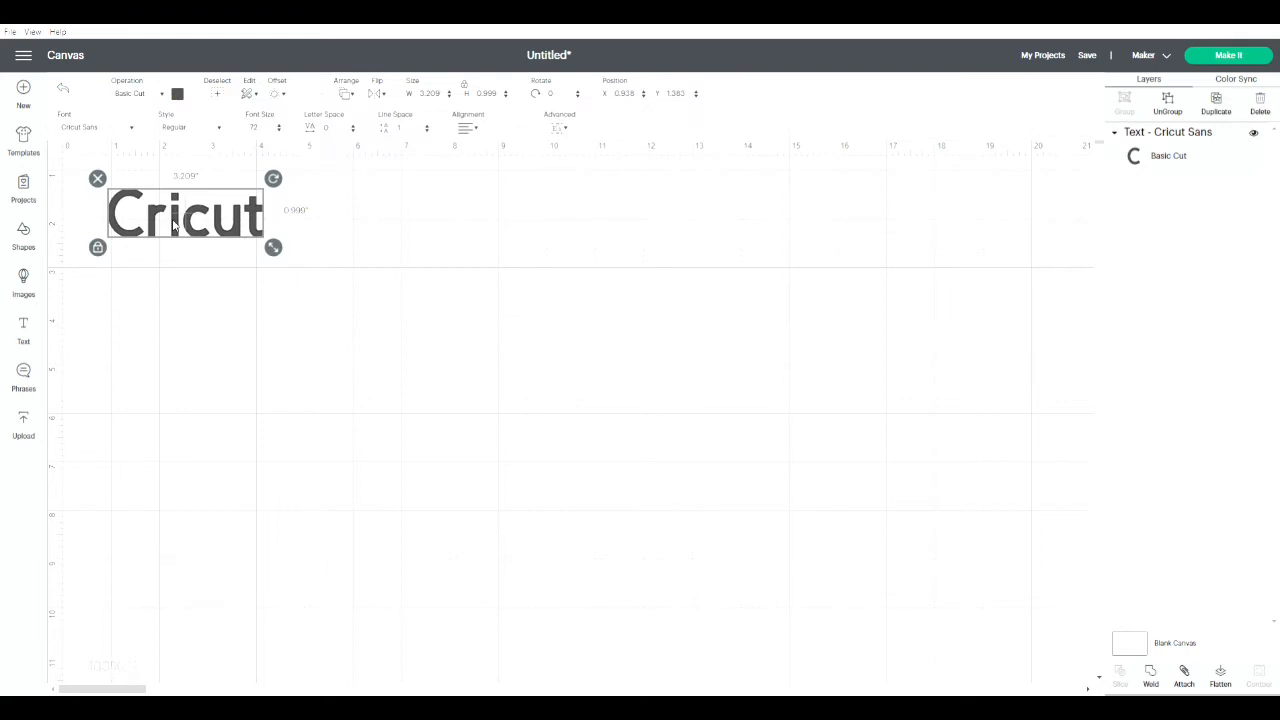
double_click(245, 222)
key("BackSpace")
key("BackSpace")
key("BackSpace")
key("BackSpace")
key("BackSpace")
key("BackSpace")
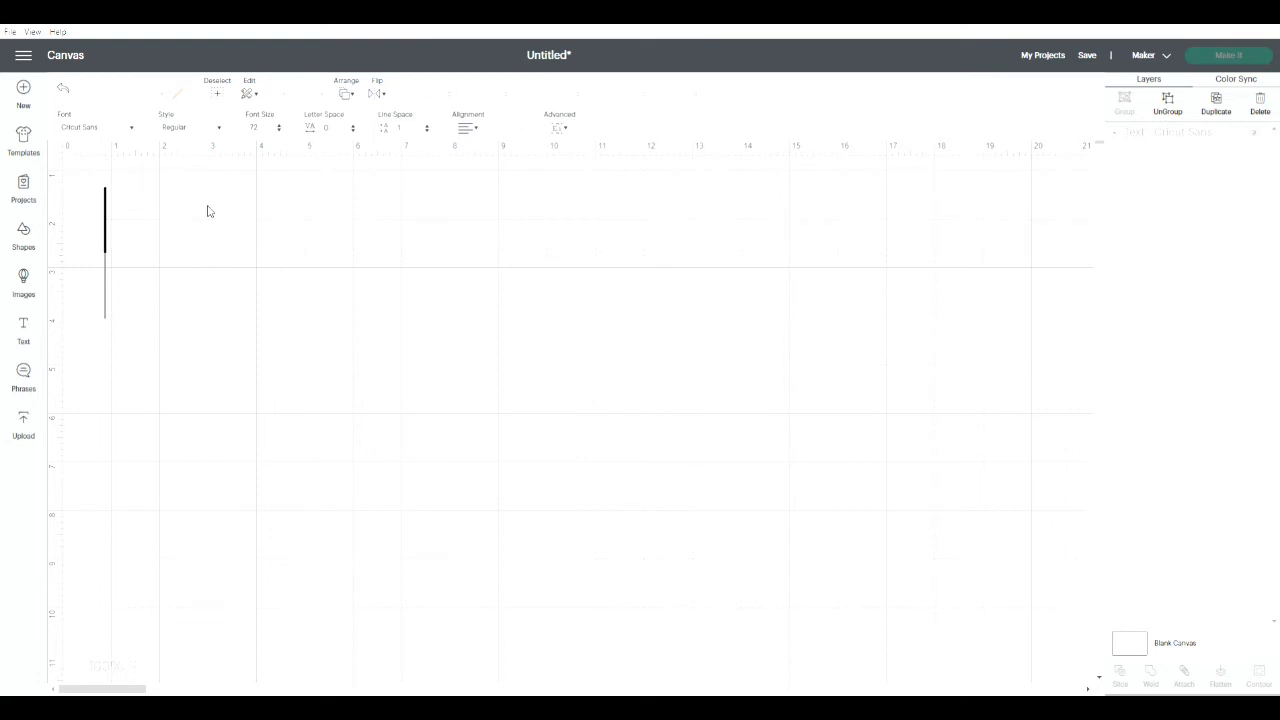
type("Esther")
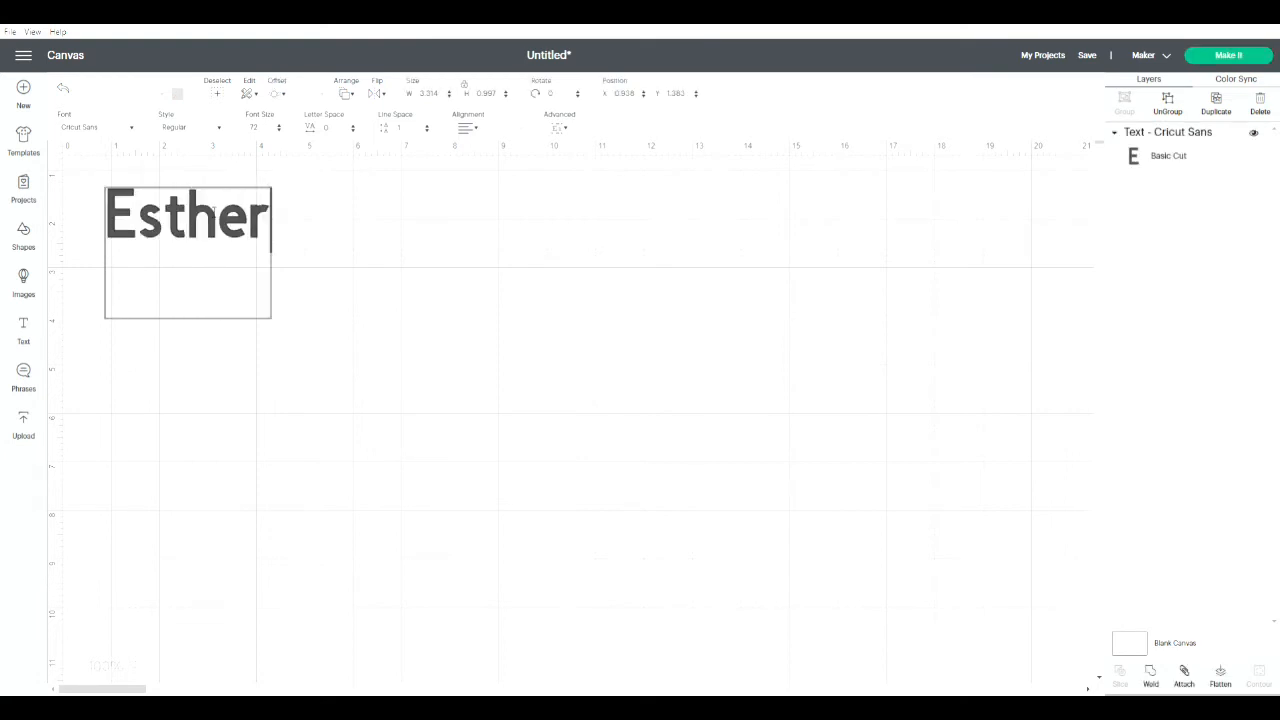
left_click(338, 280)
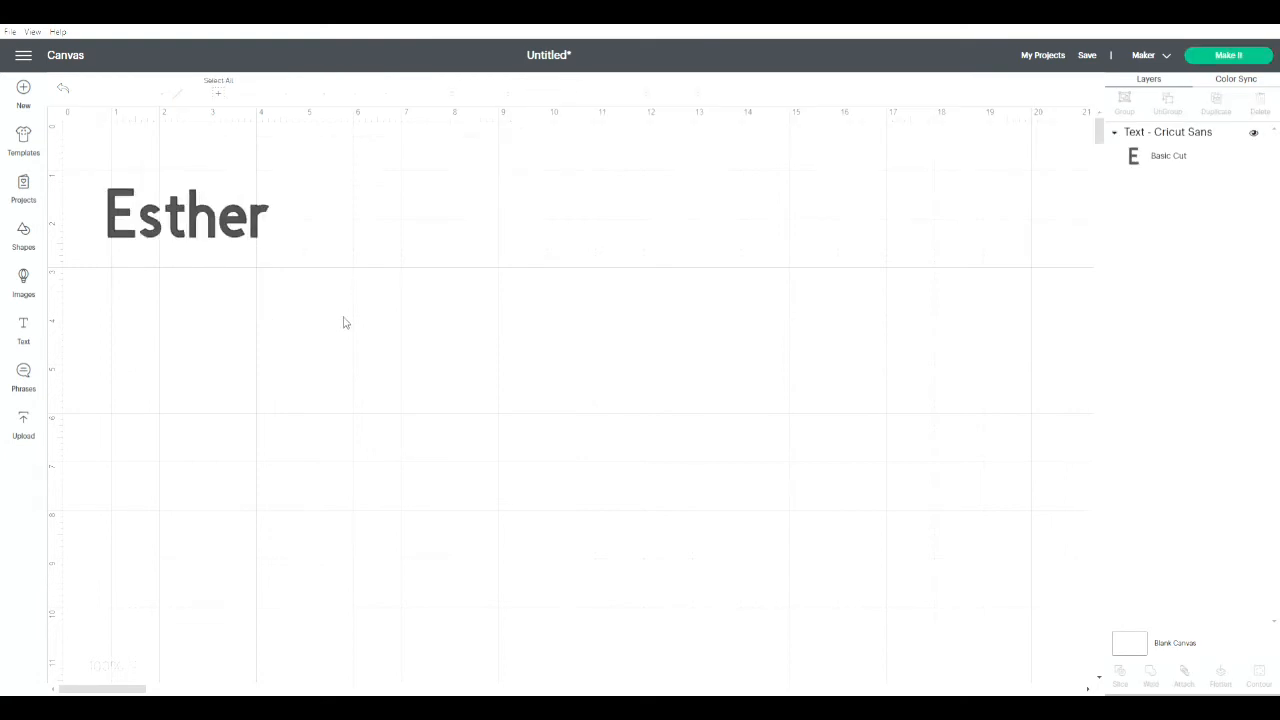
- Edit the name text and remove its last three letters so that only "Est" is left
left_click(165, 216)
double_click(203, 215)
key("Return")
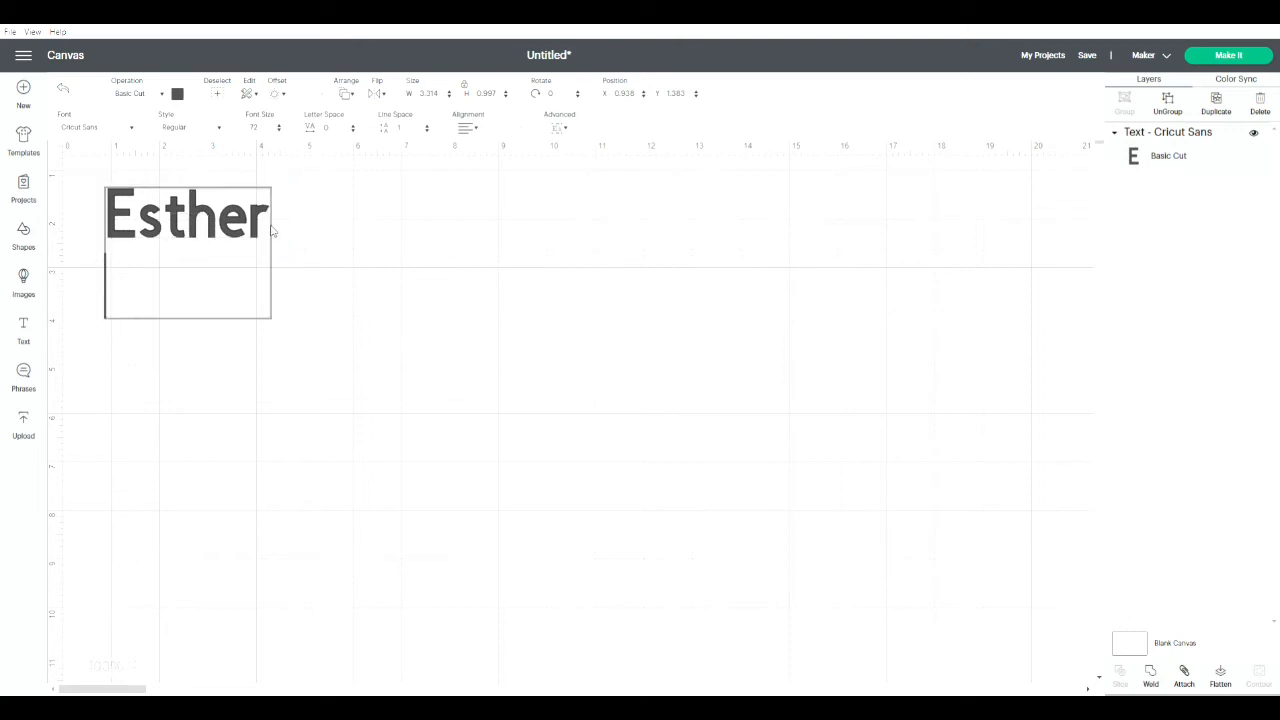
left_click_drag(188, 230, 219, 221)
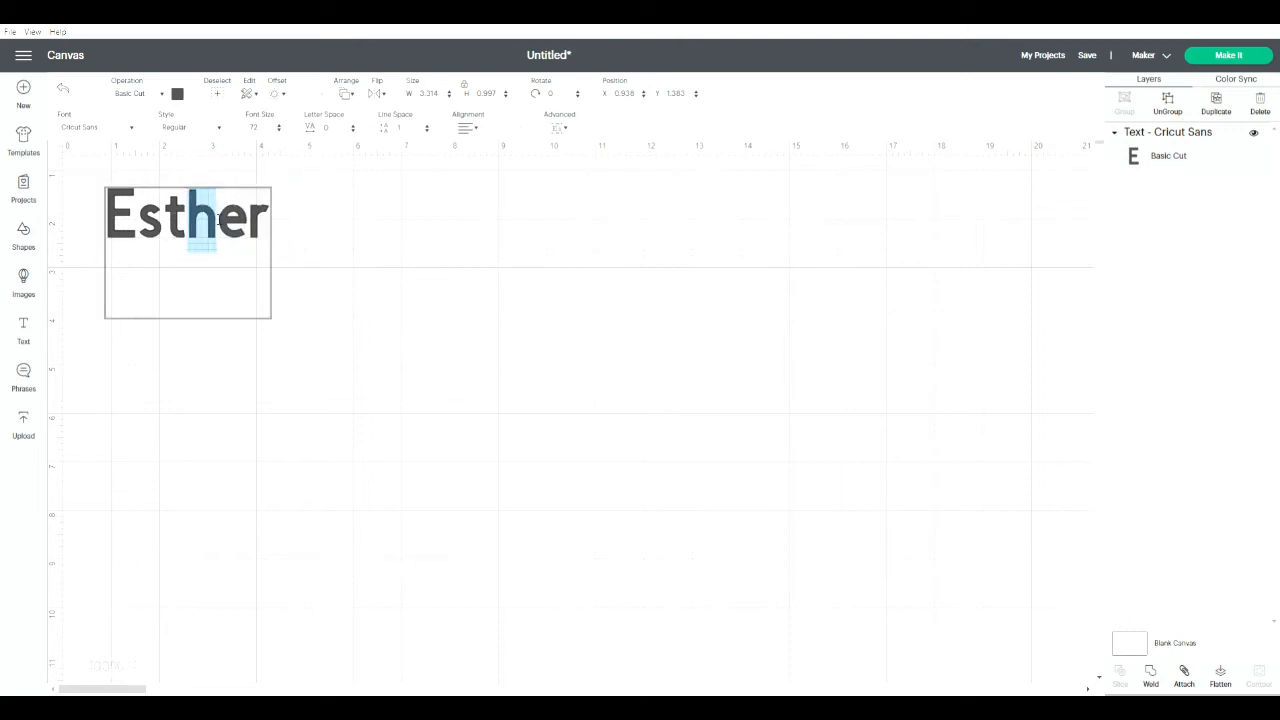
key("BackSpace")
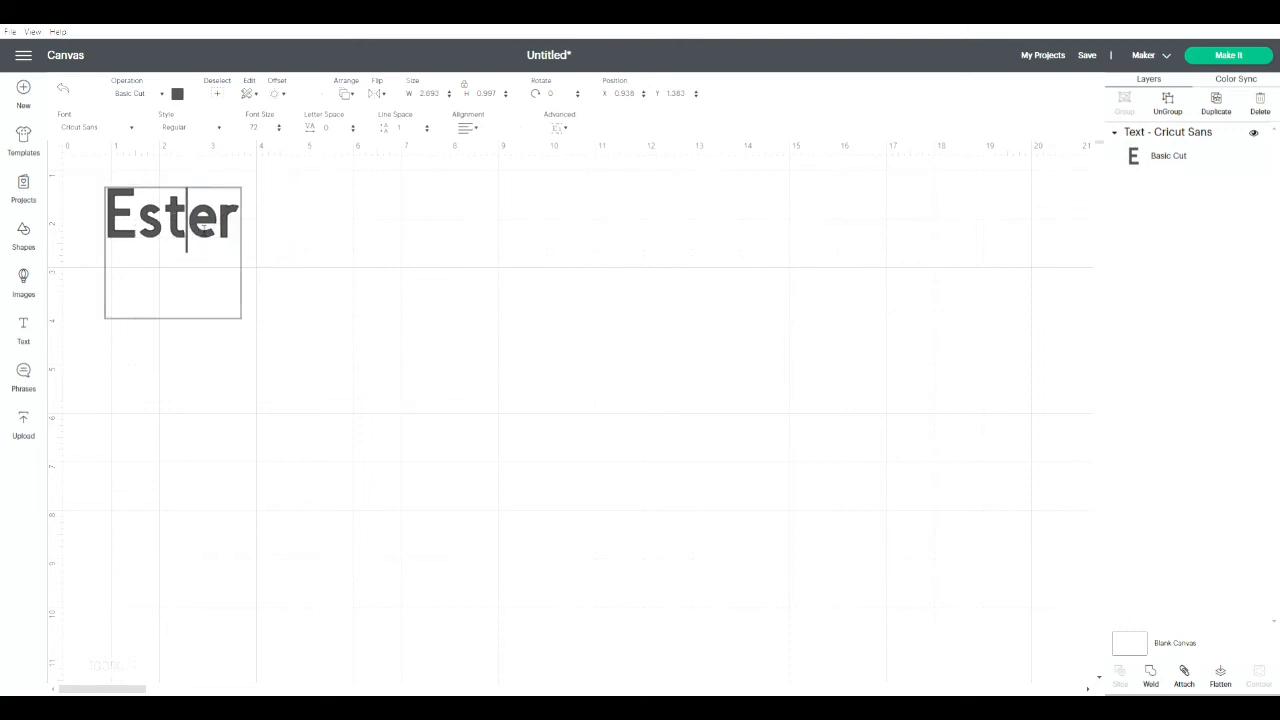
key("shift+End")
key("shift+Left")
key("BackSpace")
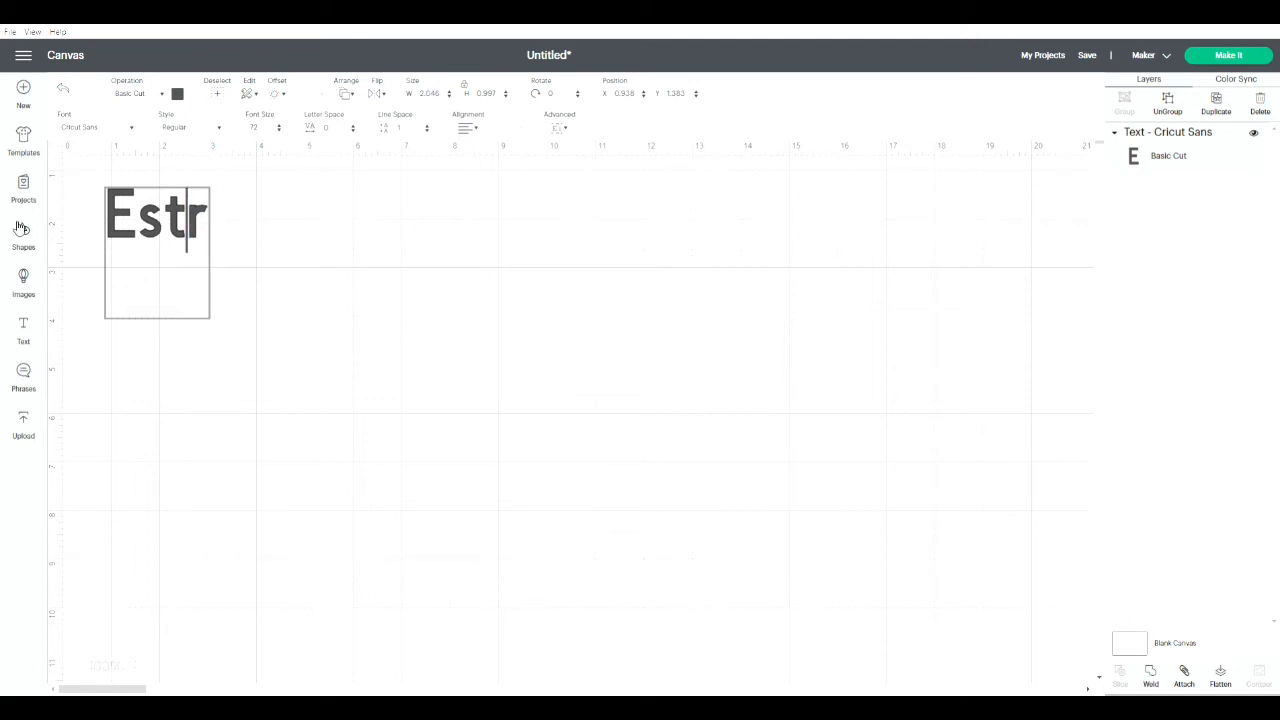
key("shift+End")
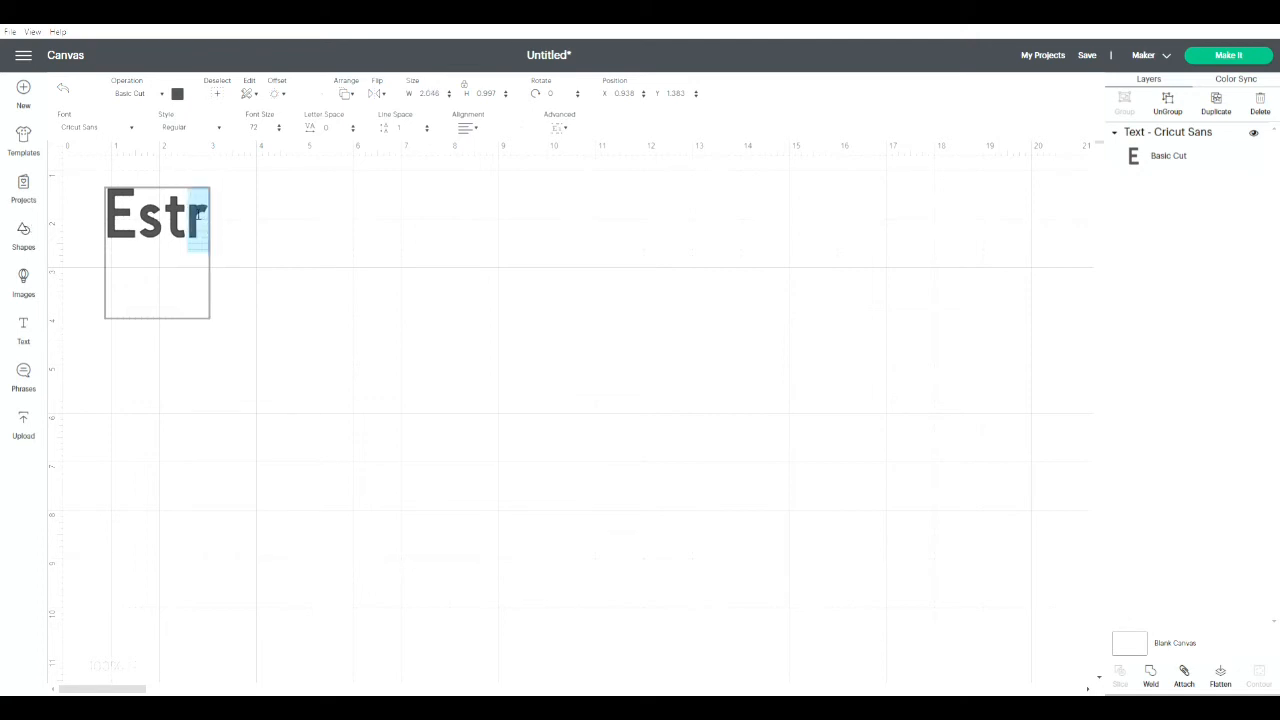
key("BackSpace")
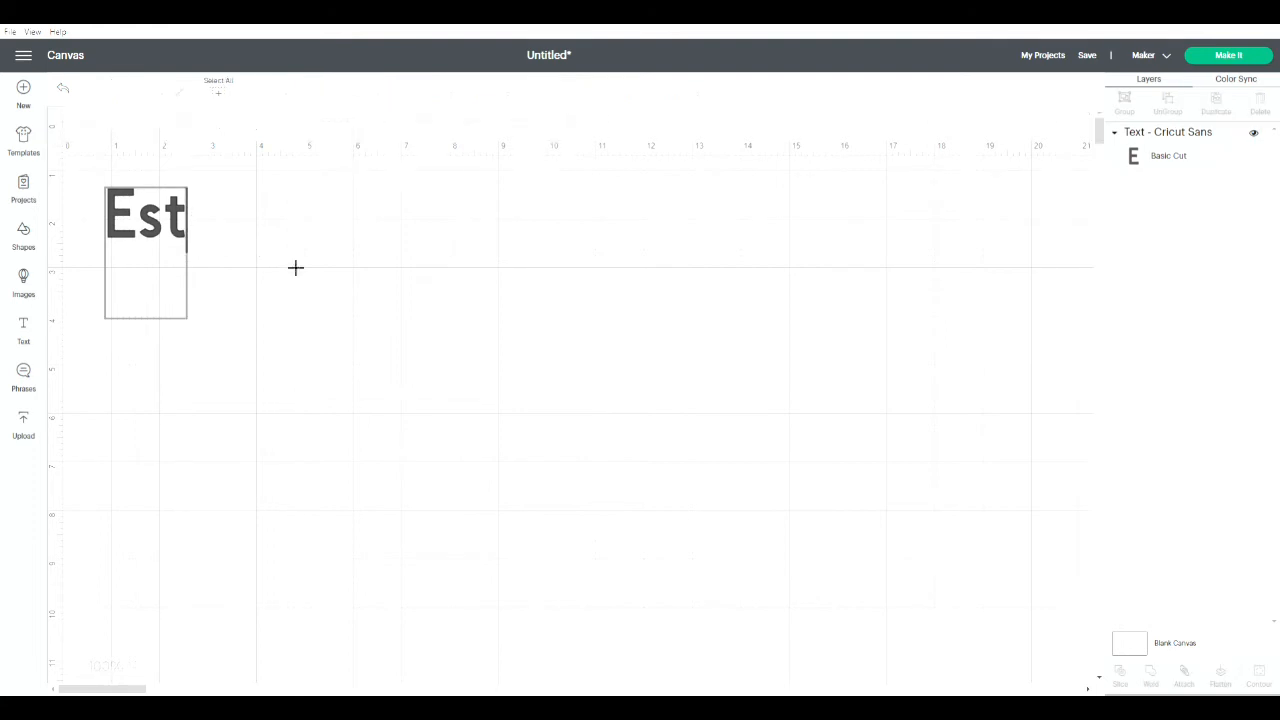
left_click(294, 266)
- Delete the "Est" text object from the canvas
left_click(172, 231)
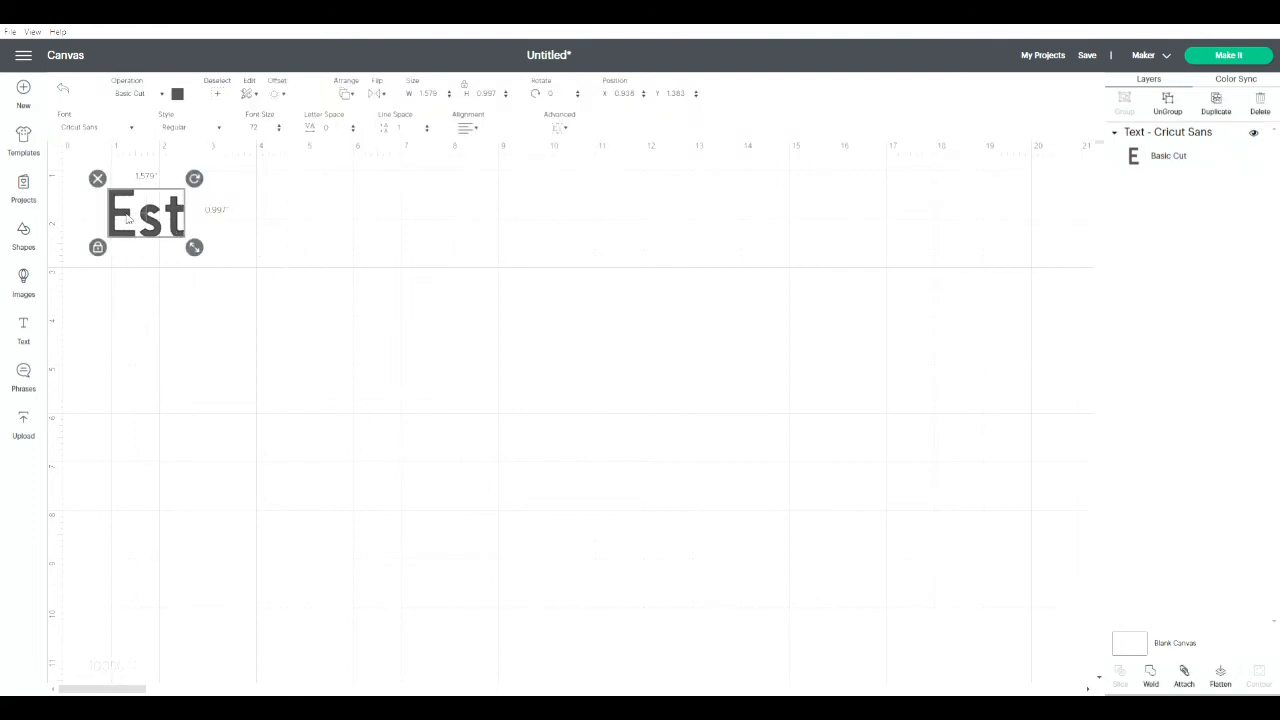
left_click(98, 180)
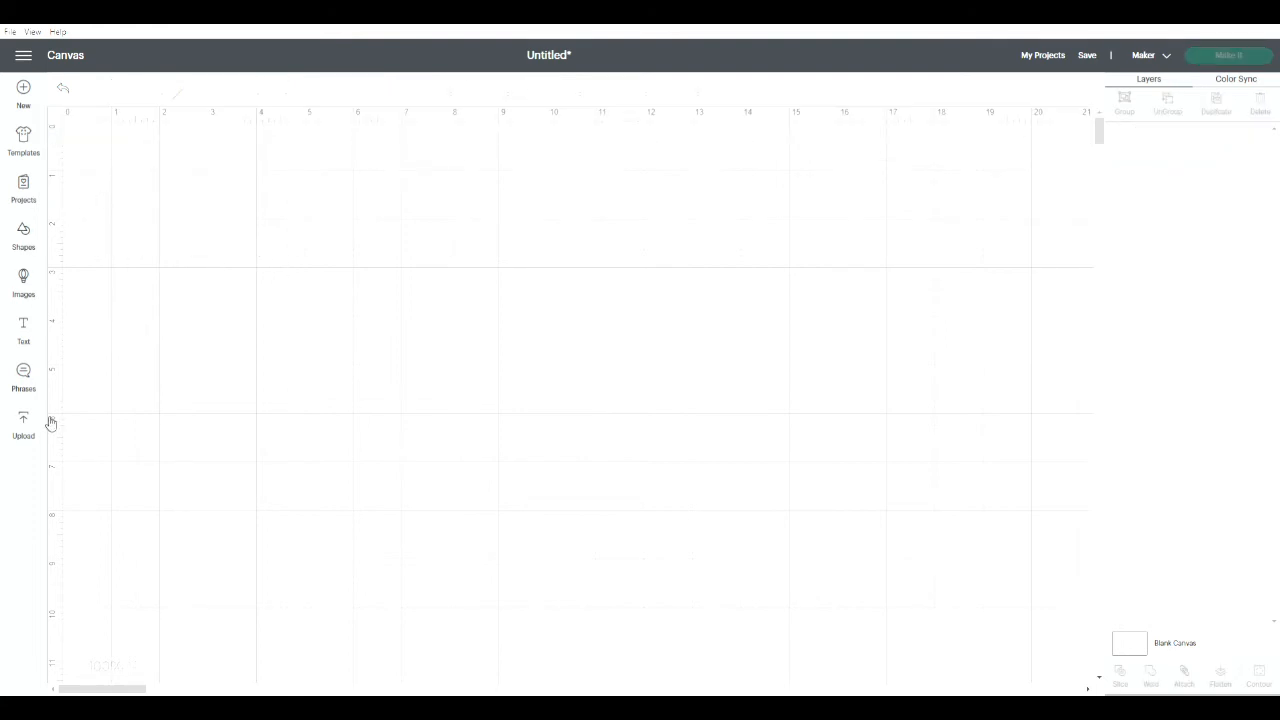
- Open the phrases library, browse the ready-made phrase designs and look through the language filter options
left_click(24, 376)
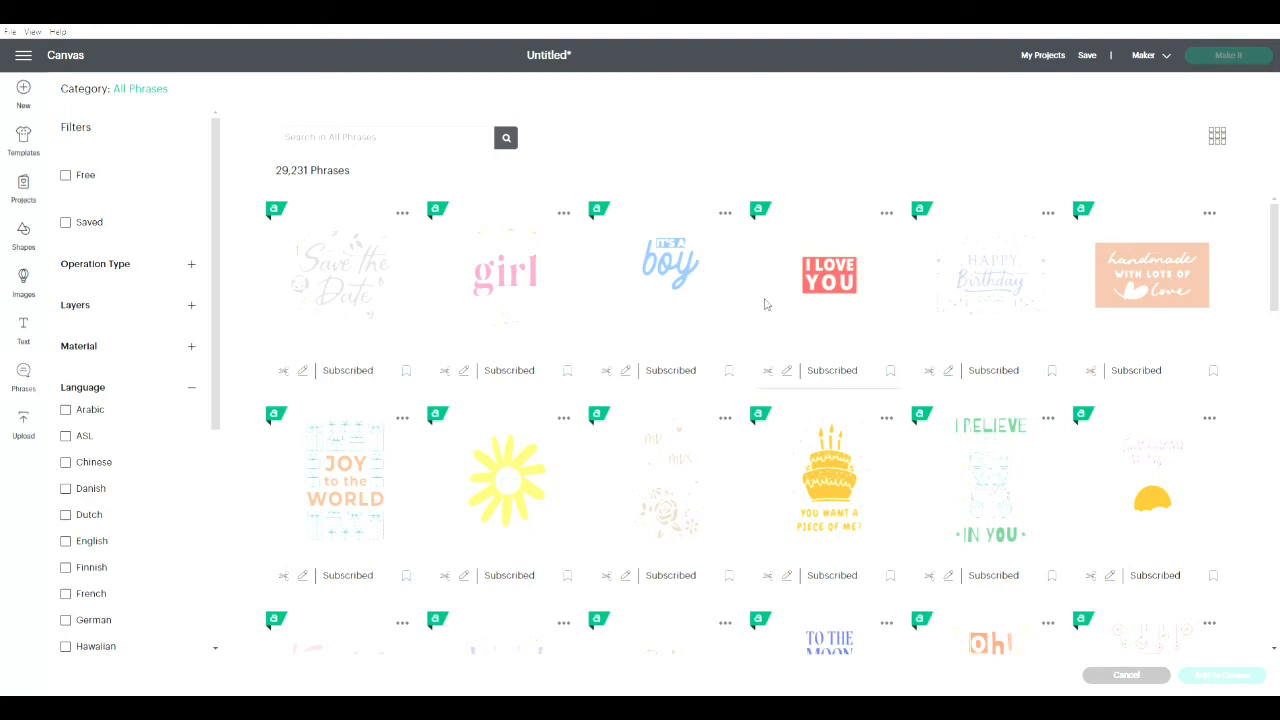
scroll(768, 302, "down", 3)
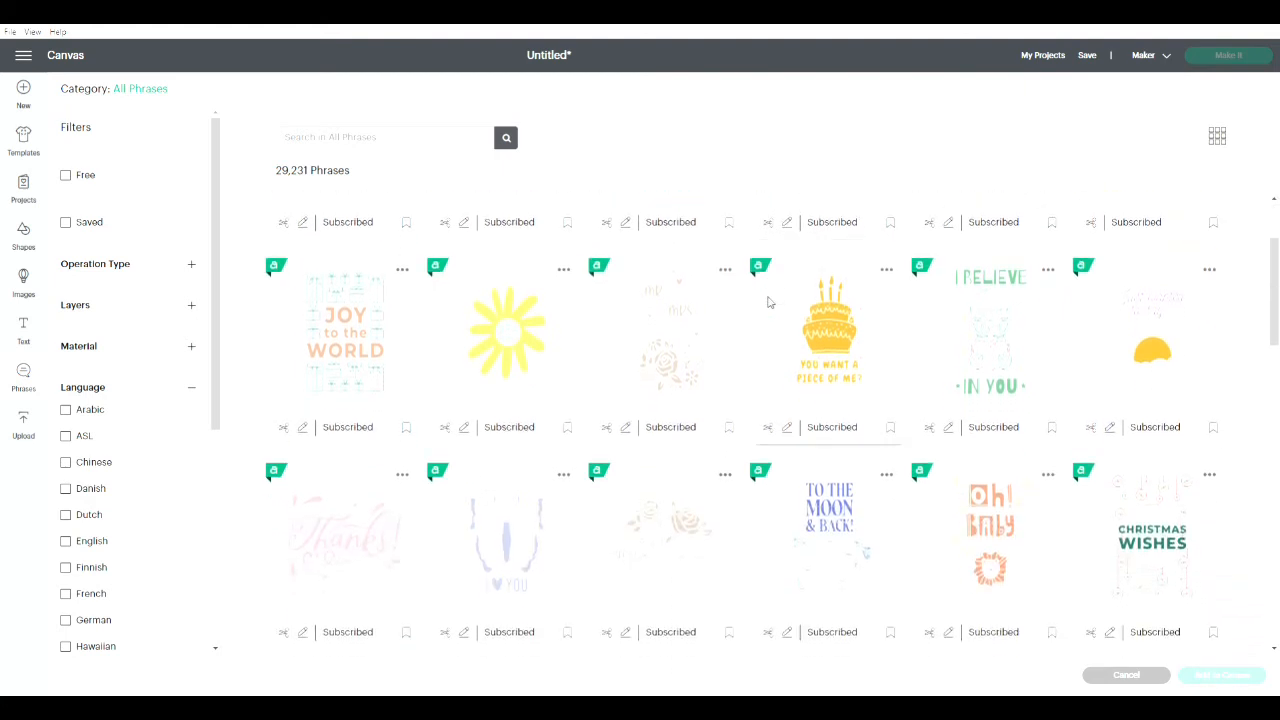
scroll(768, 302, "down", 3)
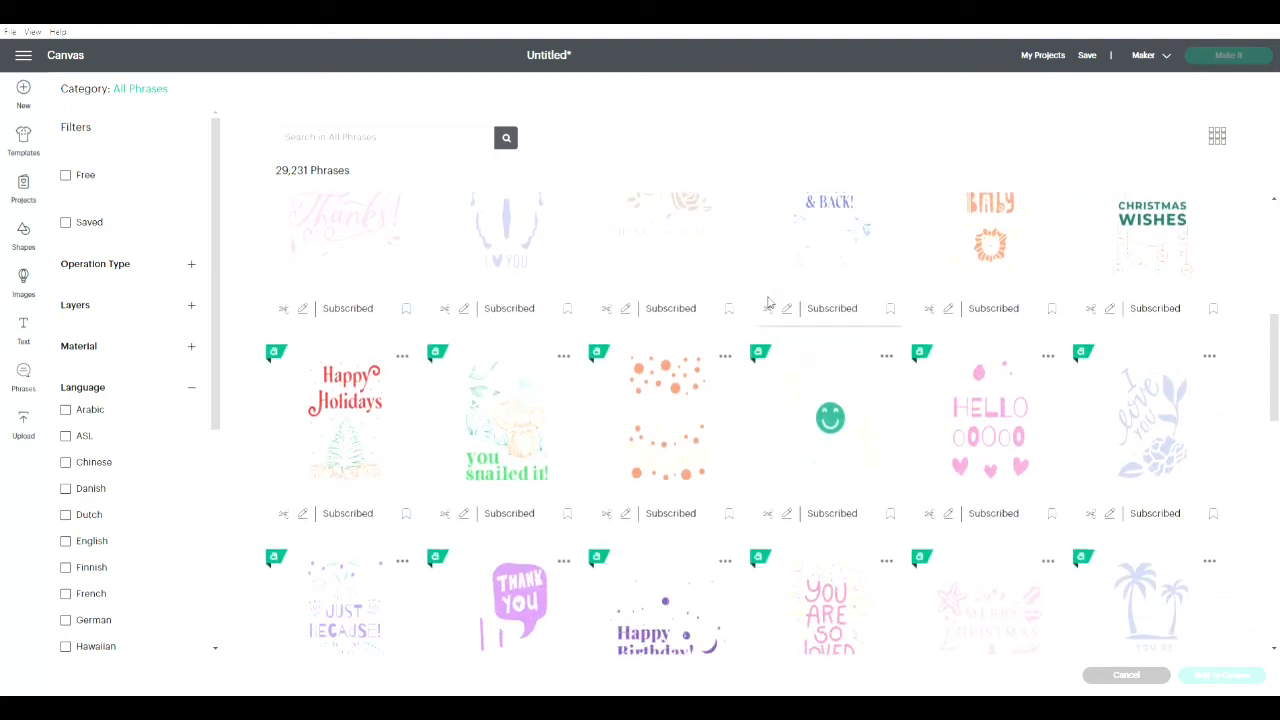
scroll(768, 302, "down", 1)
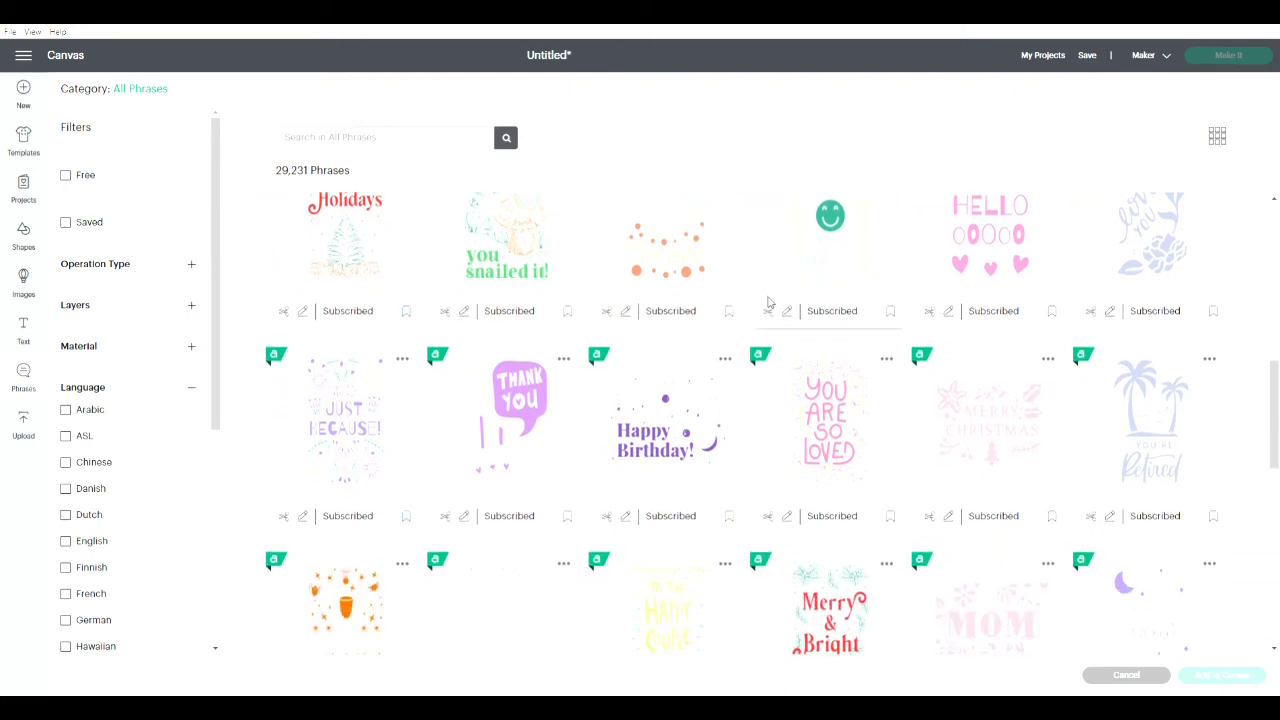
scroll(768, 302, "down", 3)
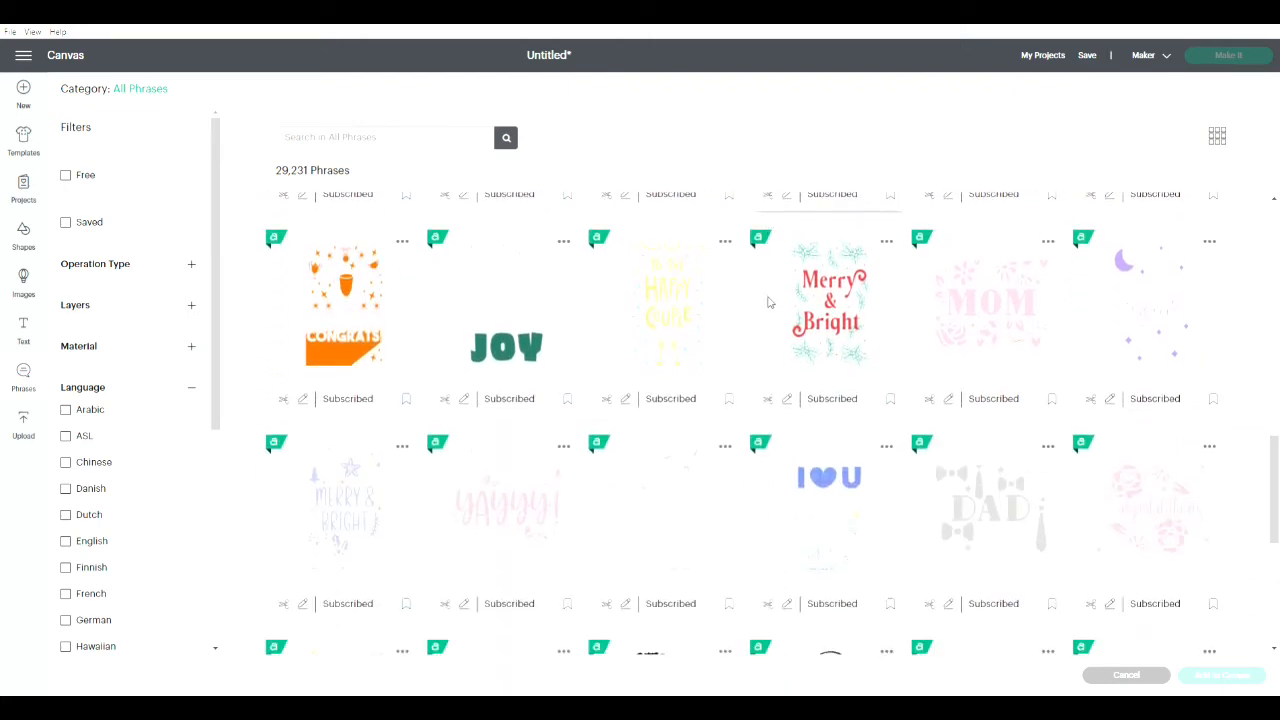
scroll(769, 310, "down", 1)
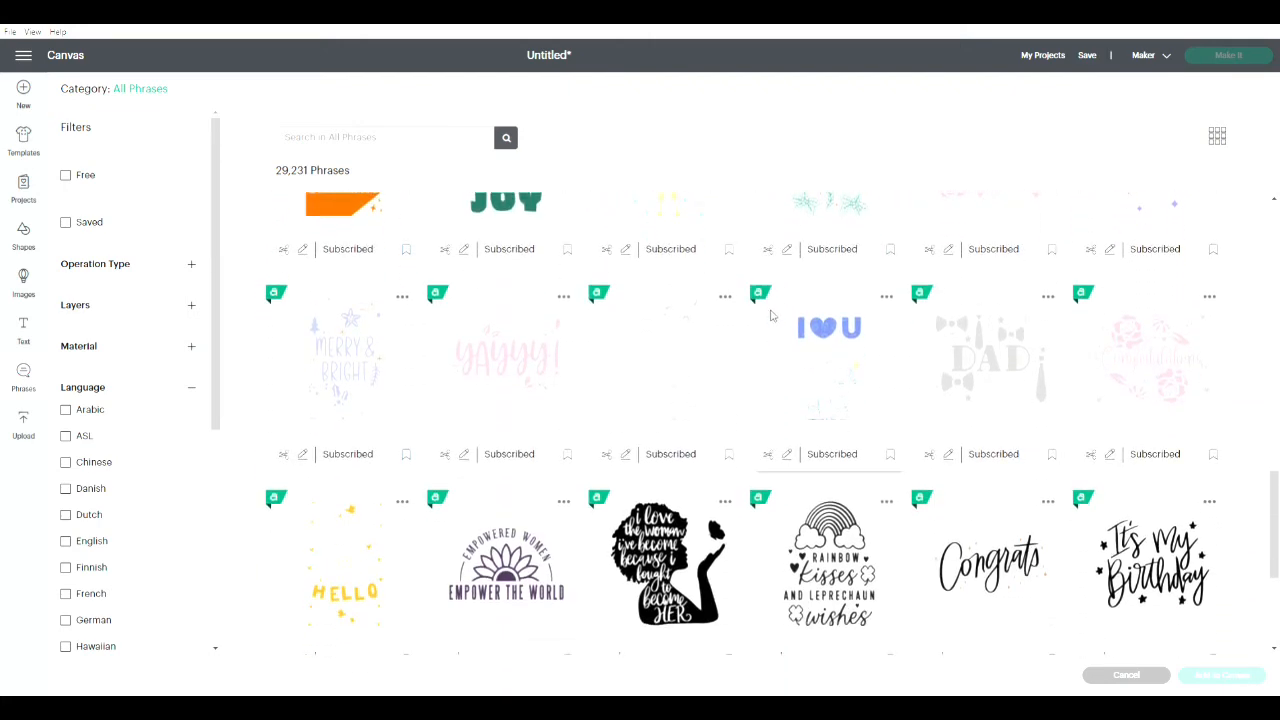
scroll(763, 319, "down", 1)
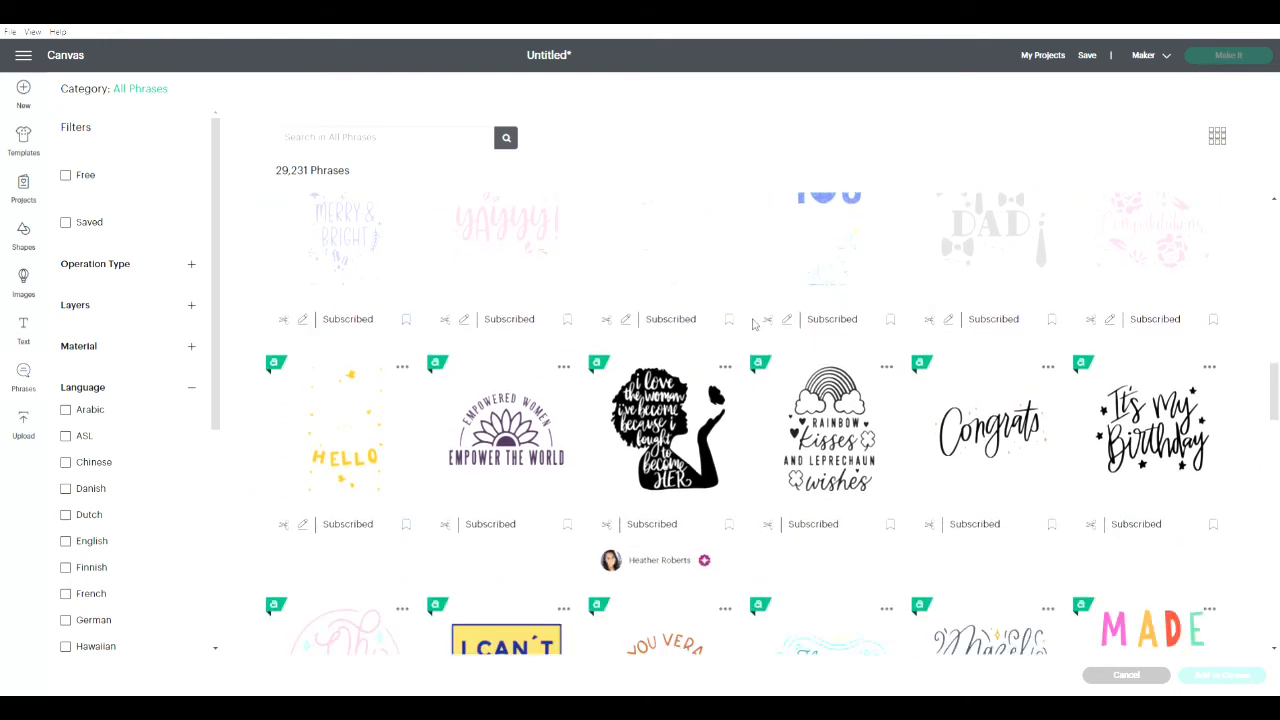
scroll(748, 325, "down", 1)
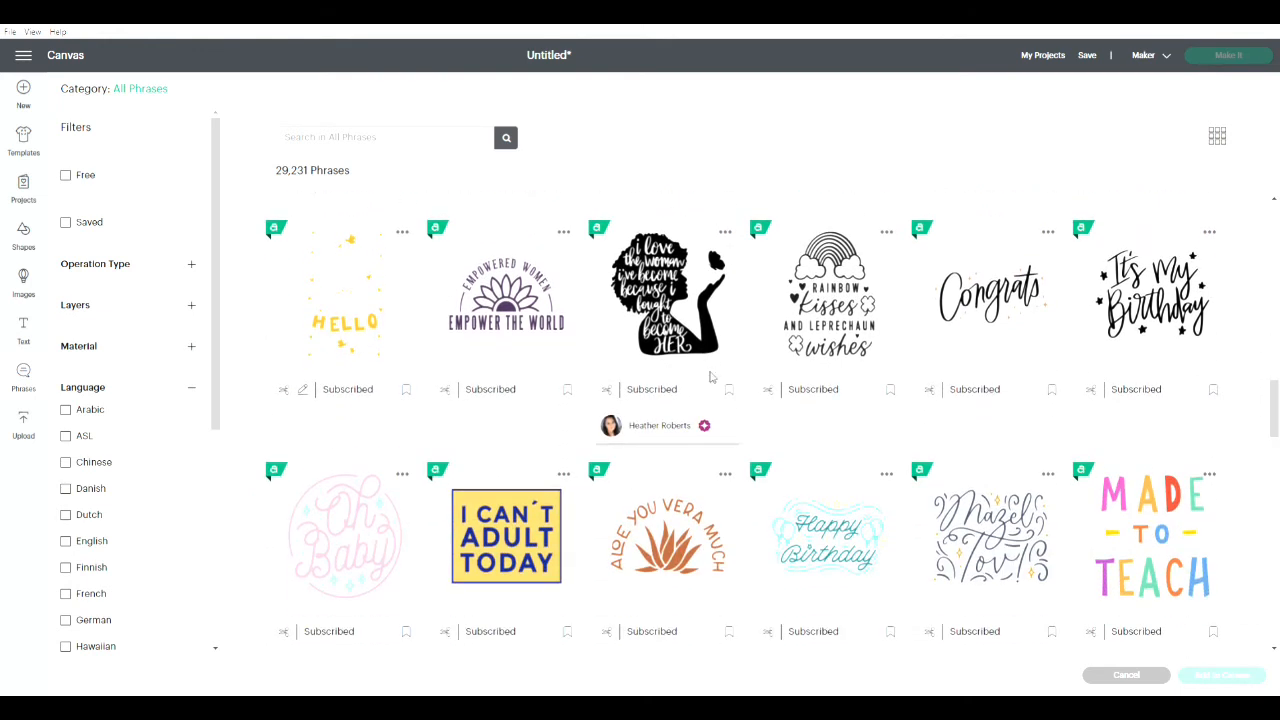
scroll(714, 378, "down", 1)
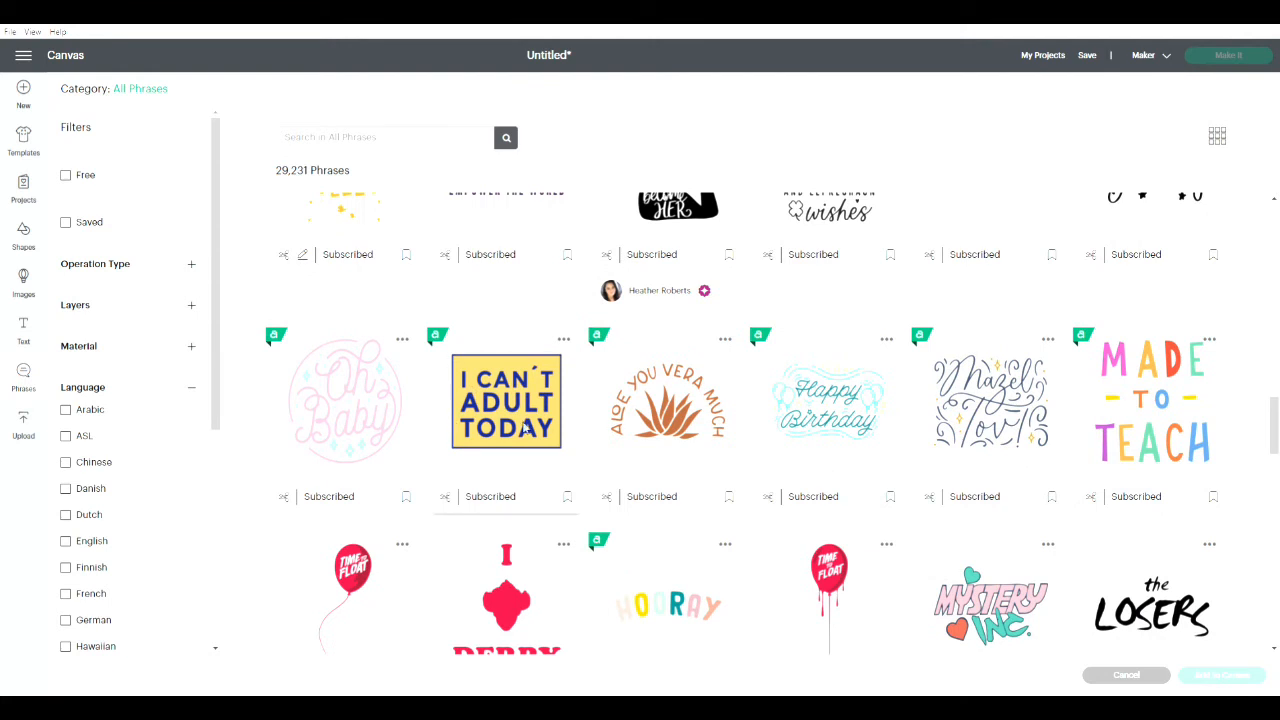
scroll(909, 287, "down", 1)
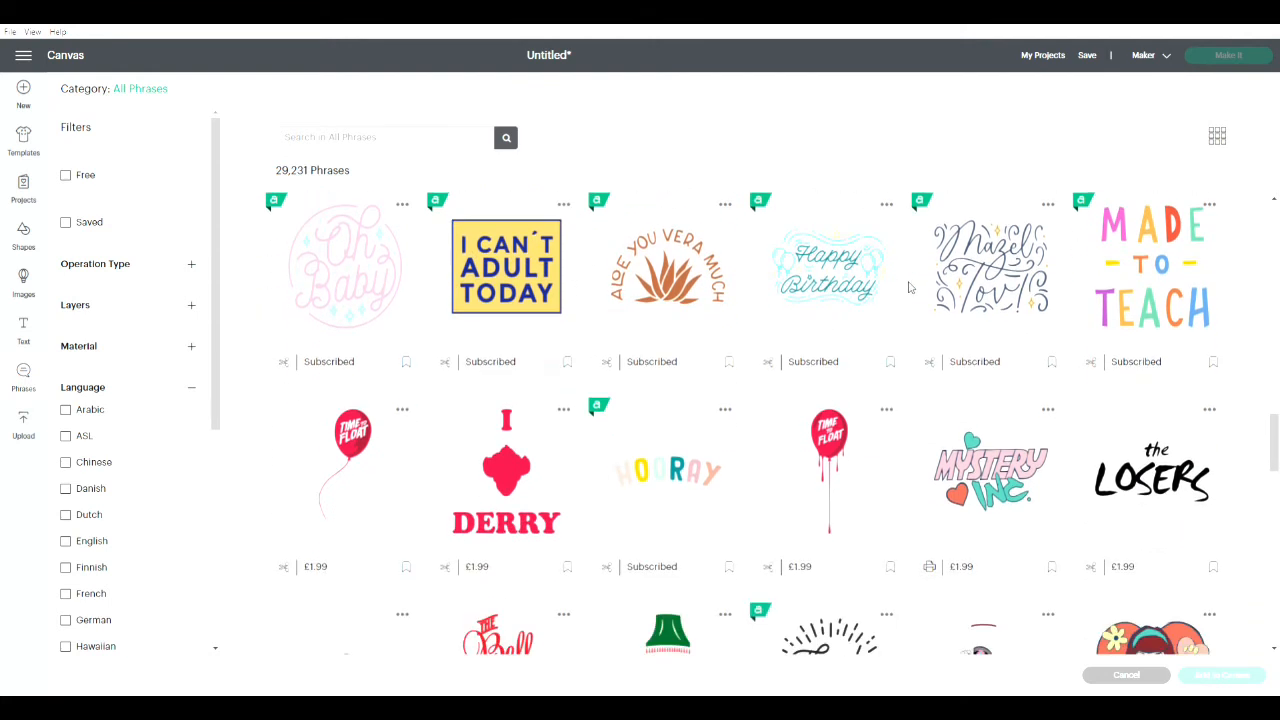
scroll(909, 287, "down", 1)
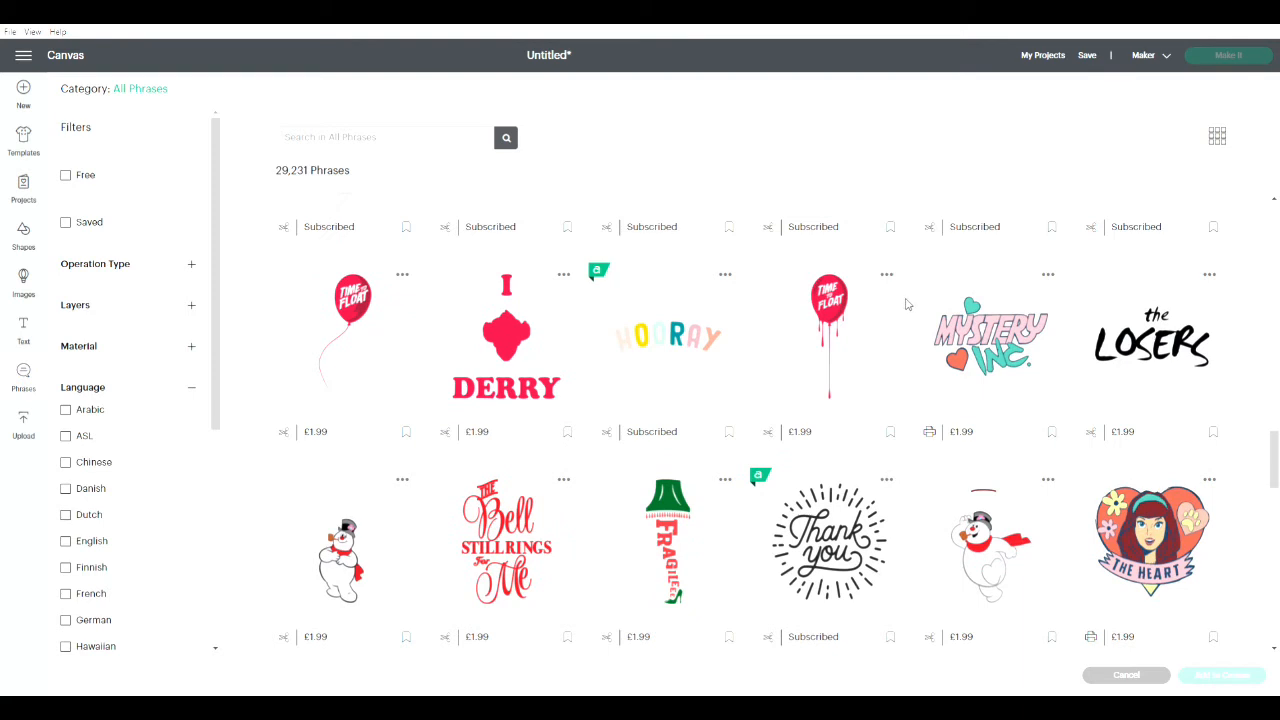
scroll(112, 537, "down", 5)
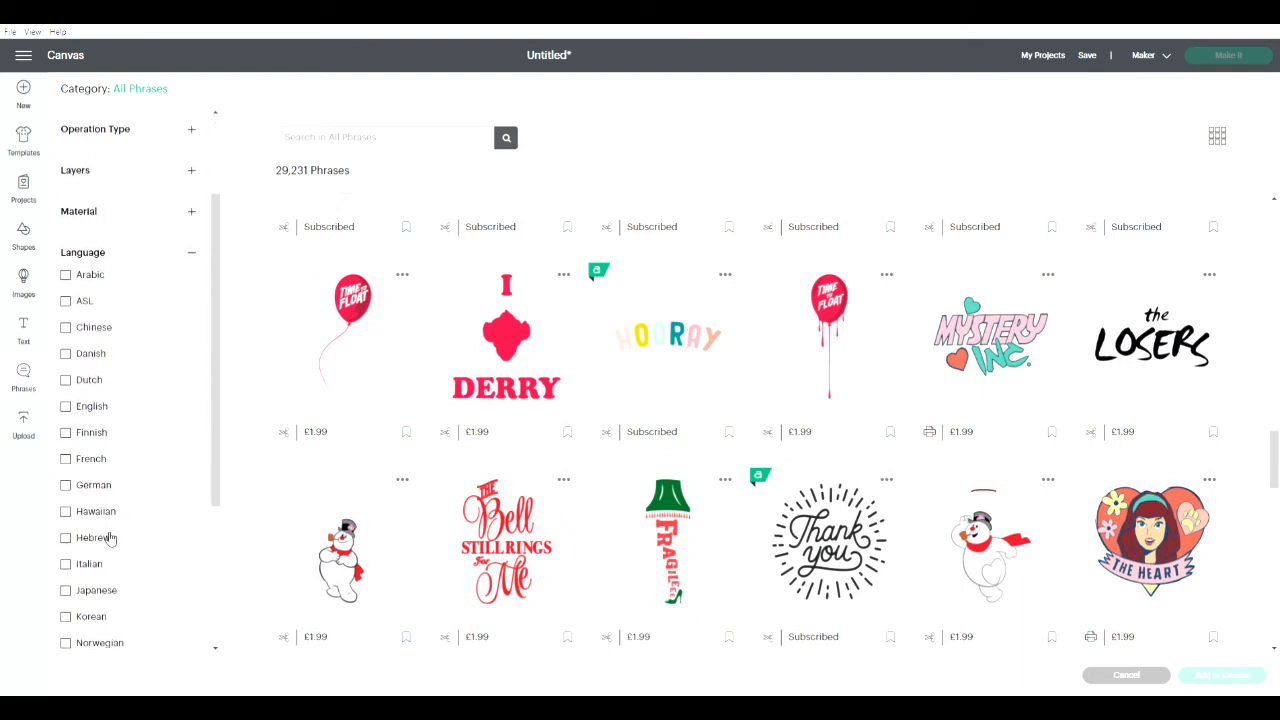
- Filter the phrases library to show Italian phrases
scroll(112, 537, "up", 4)
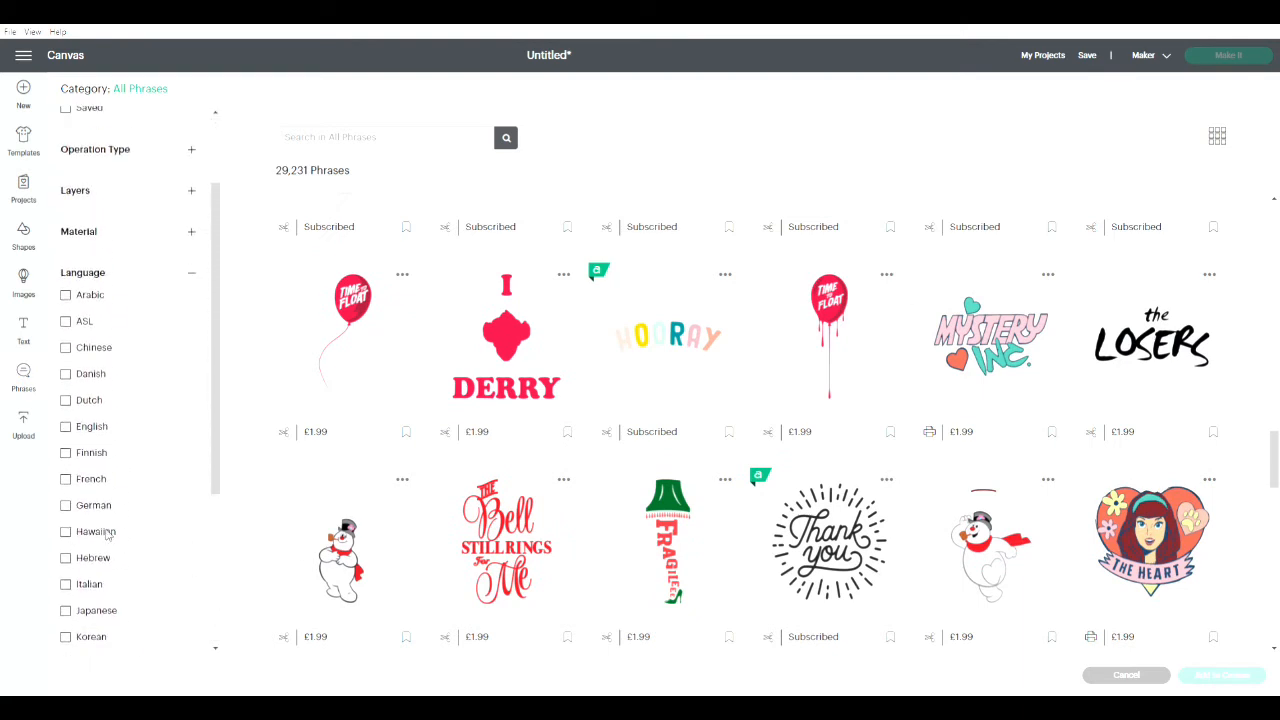
scroll(118, 516, "down", 1)
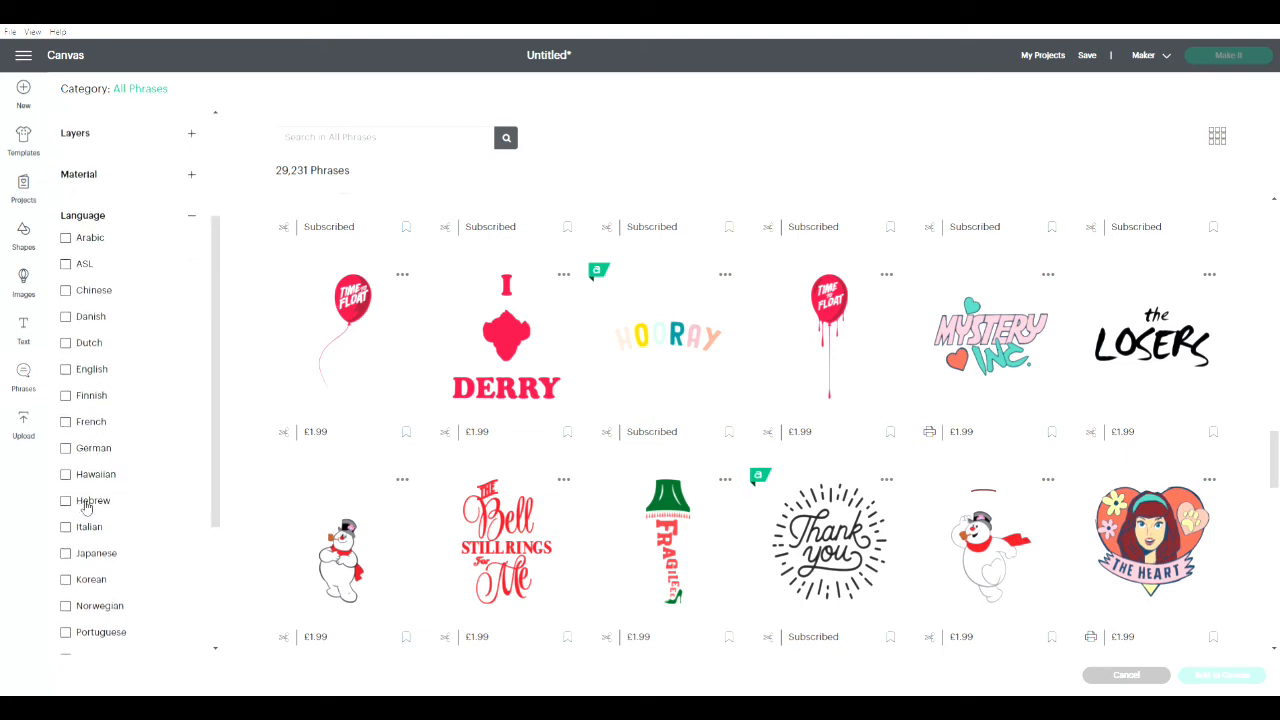
left_click(80, 530)
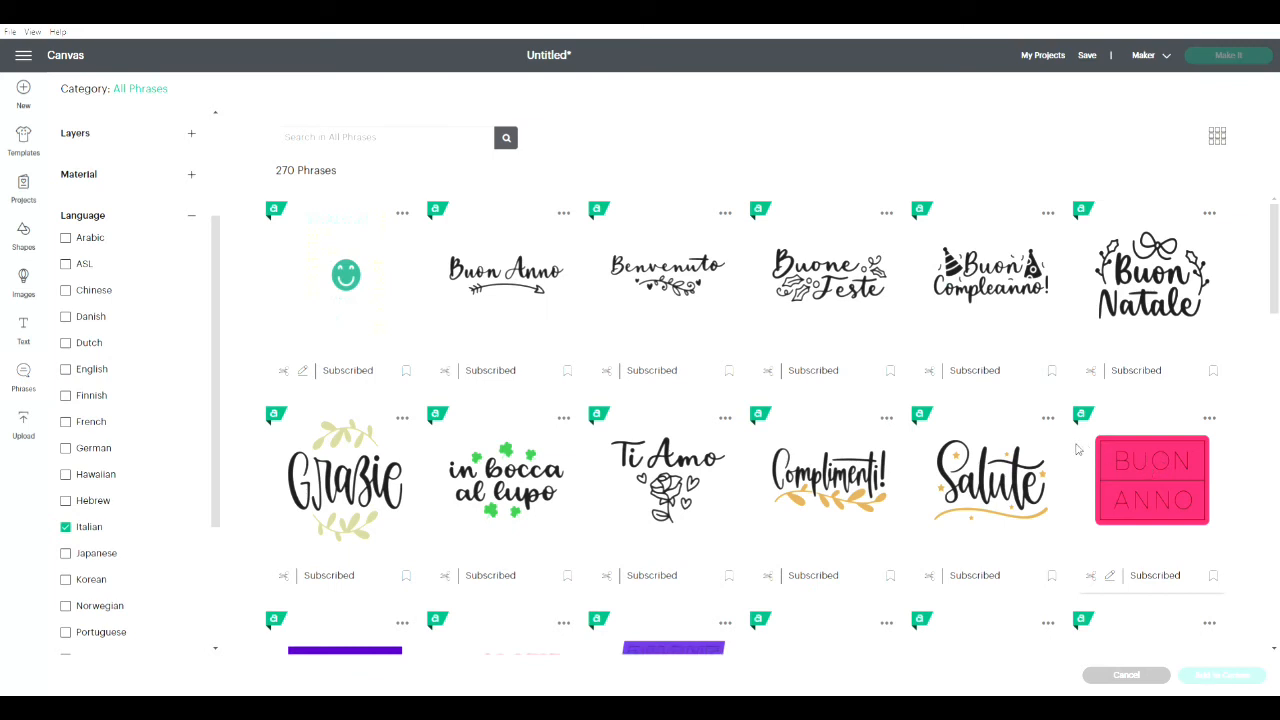
- Add Dutch to the phrase language filter and browse the Dutch and Italian designs
scroll(160, 408, "up", 1)
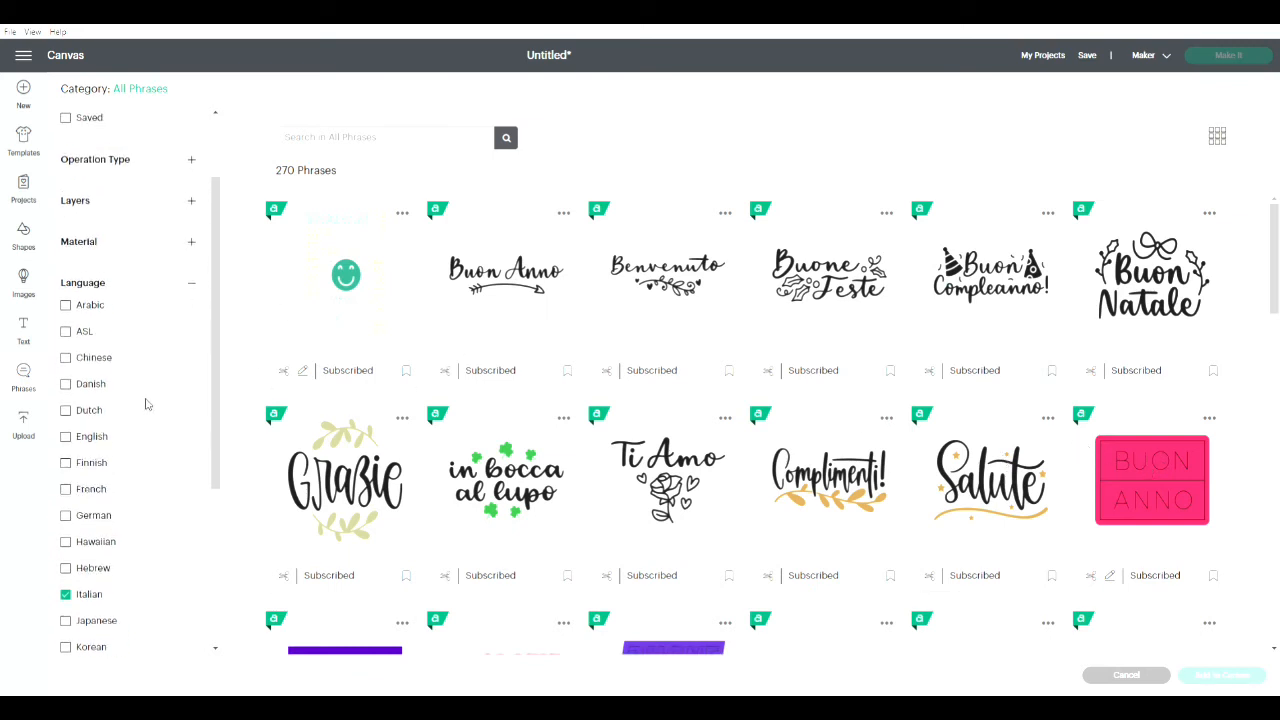
left_click(66, 410)
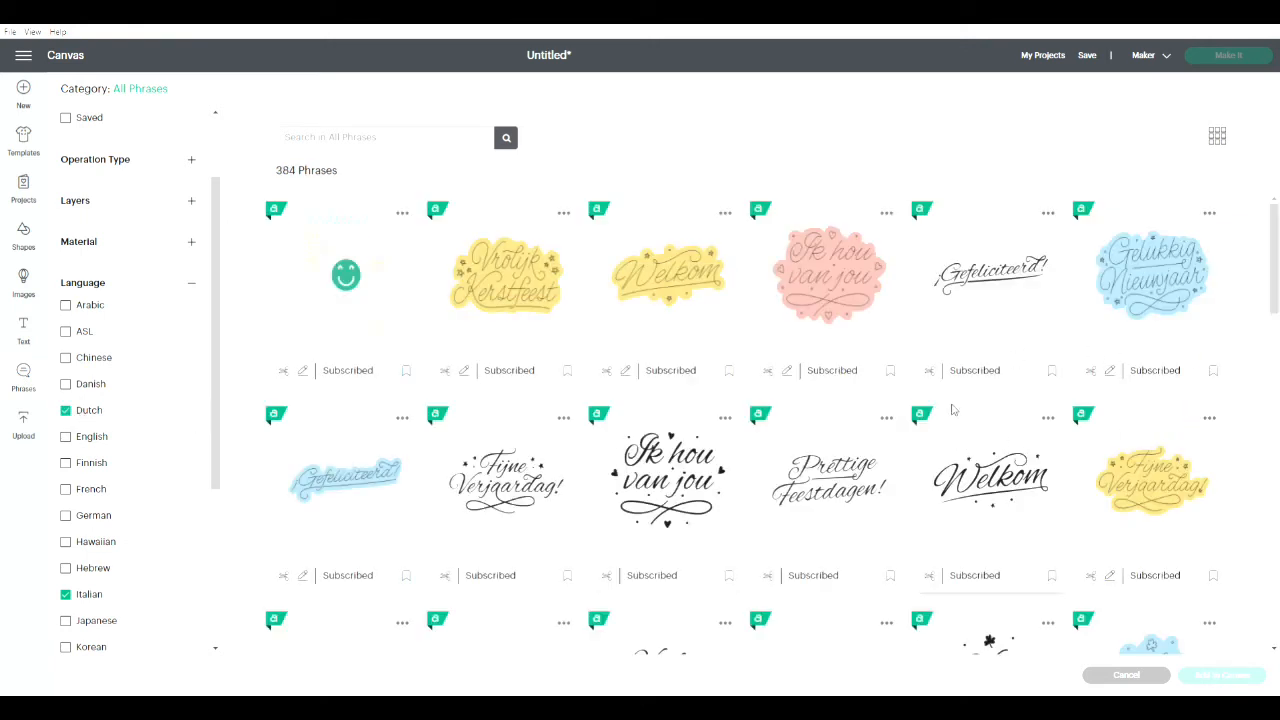
scroll(765, 318, "down", 3)
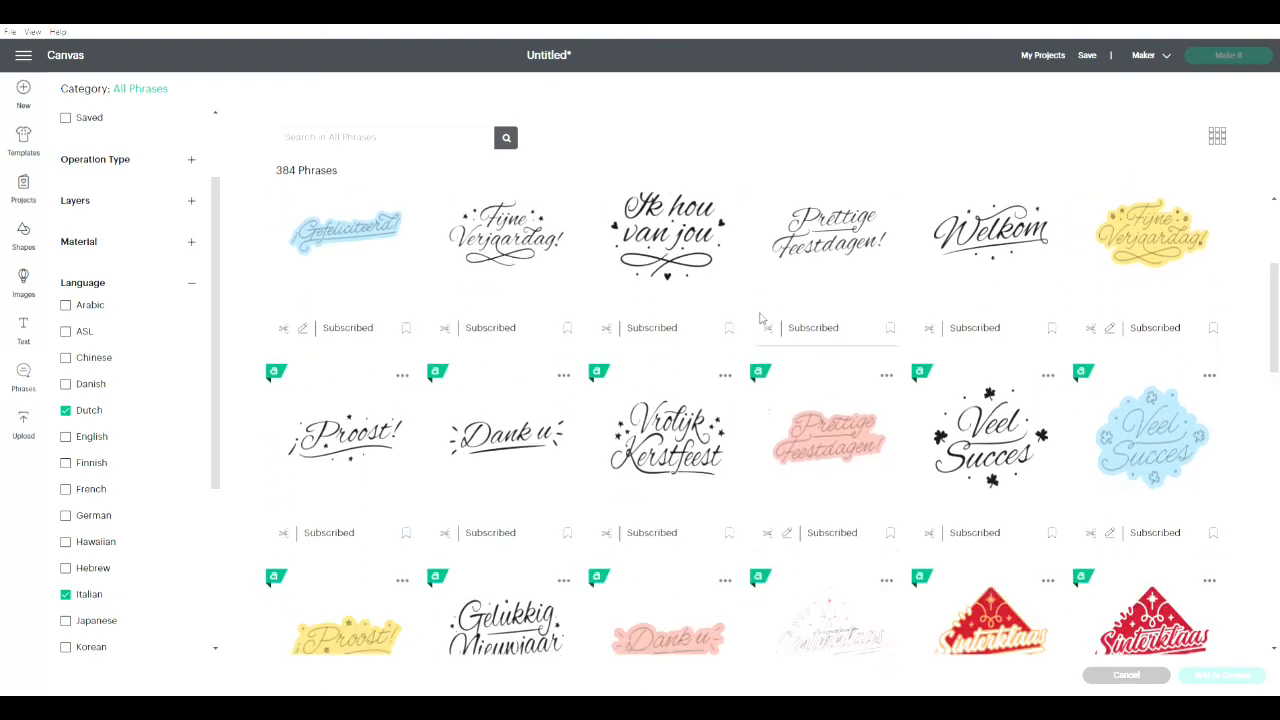
scroll(765, 318, "down", 1)
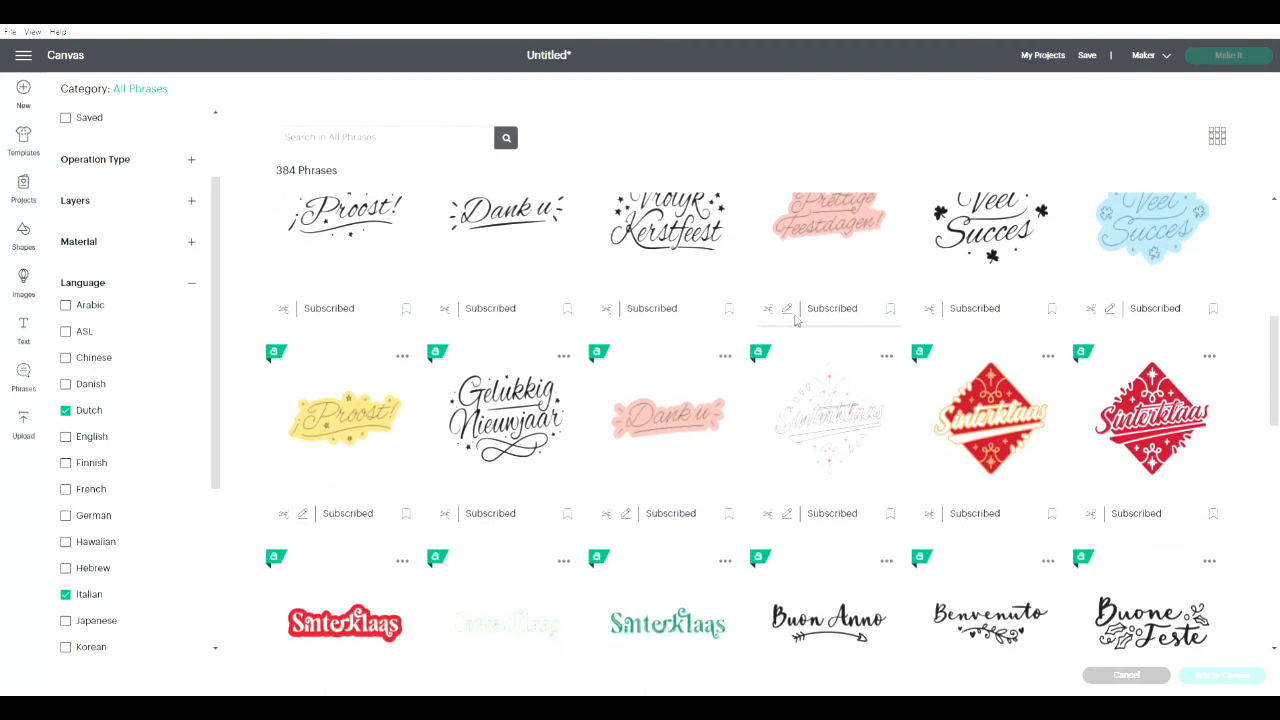
scroll(797, 322, "down", 1)
scroll(800, 322, "down", 2)
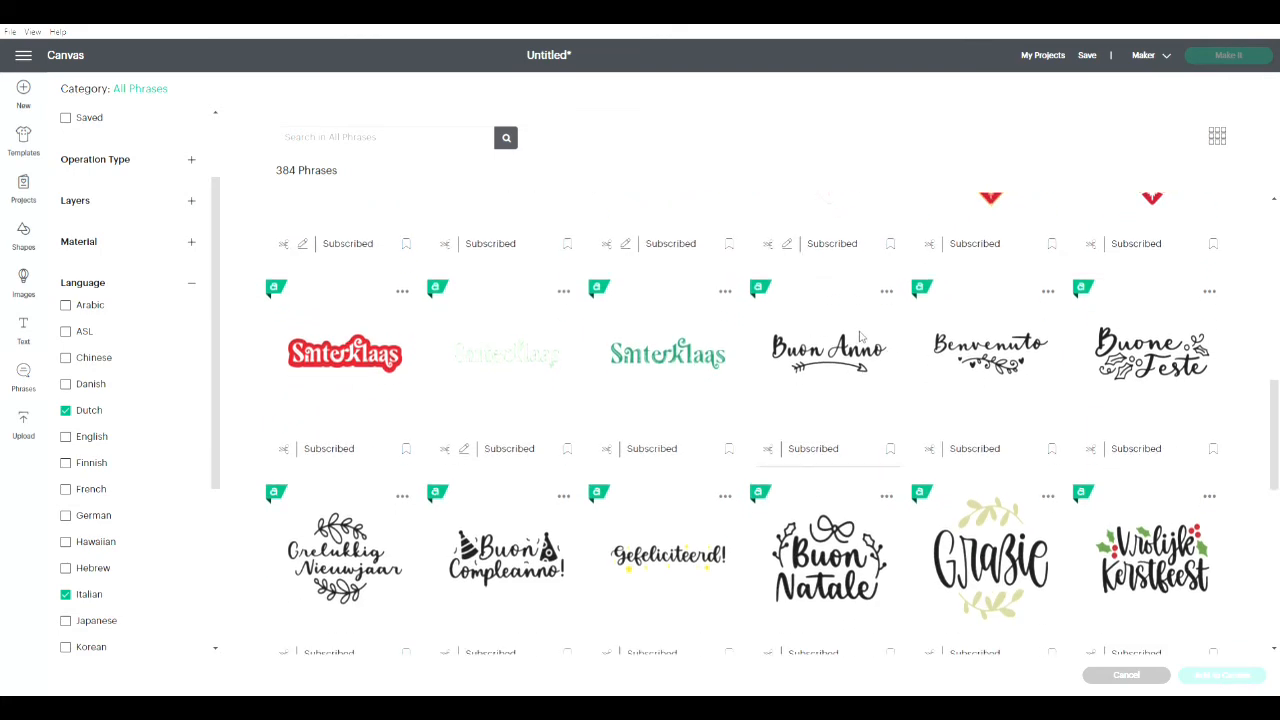
scroll(850, 338, "up", 5)
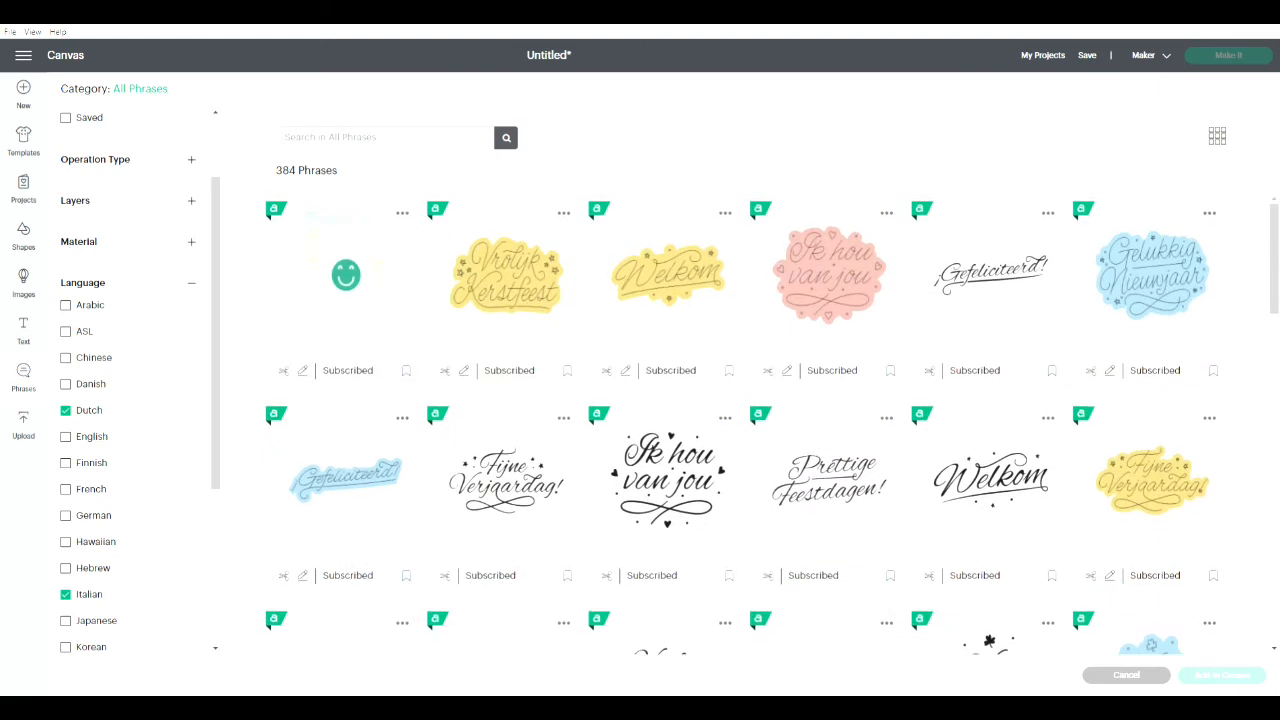
- Add Chinese to the phrase language filter, look through the designs and include ASL as well
left_click(66, 358)
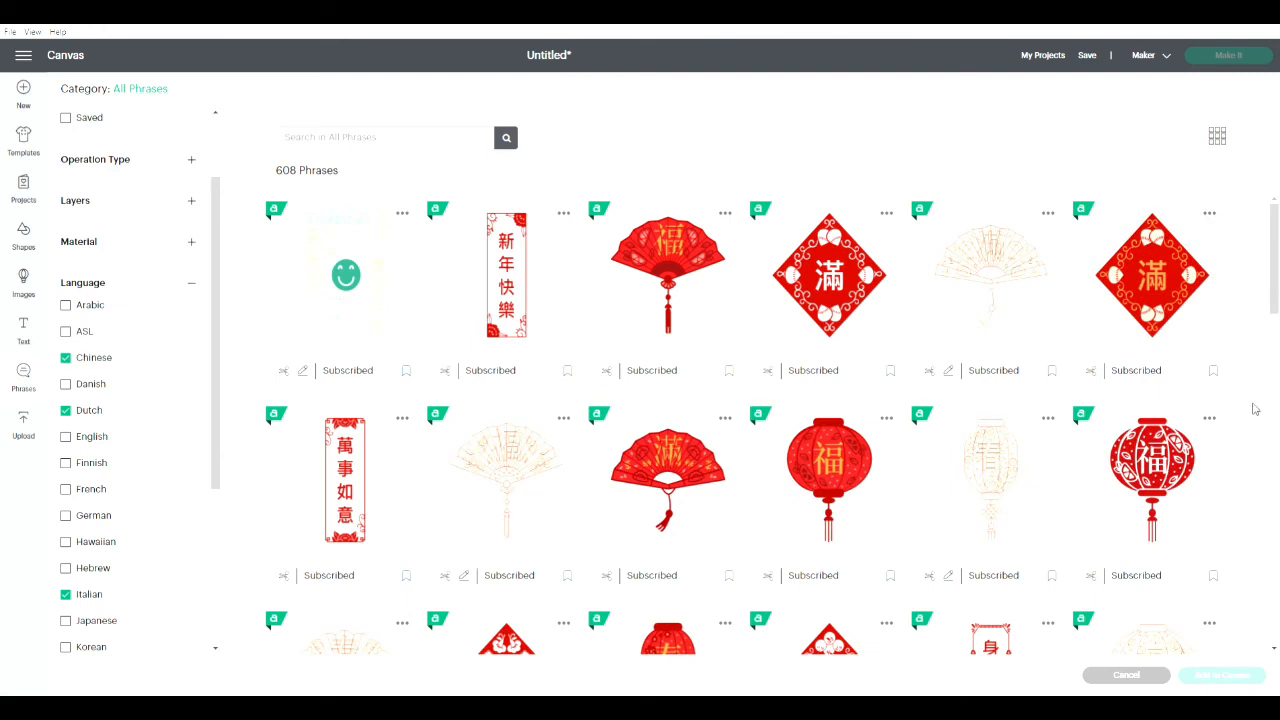
scroll(1000, 425, "down", 3)
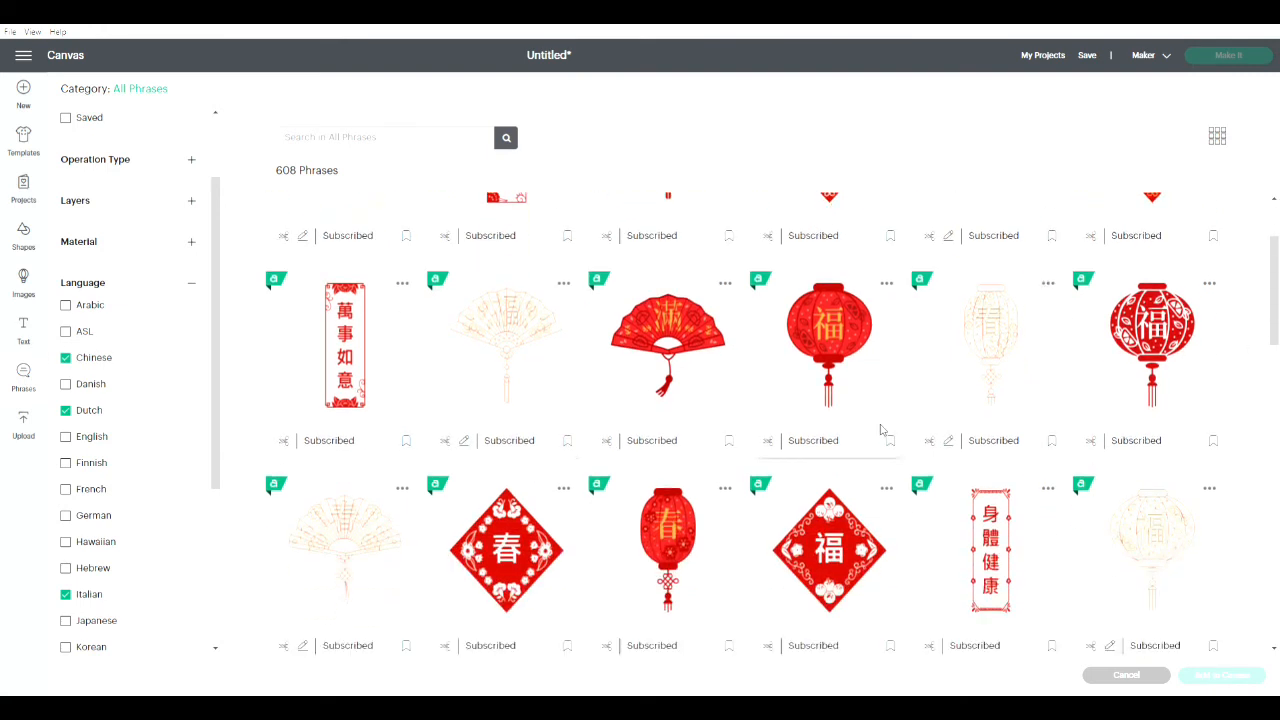
left_click(66, 333)
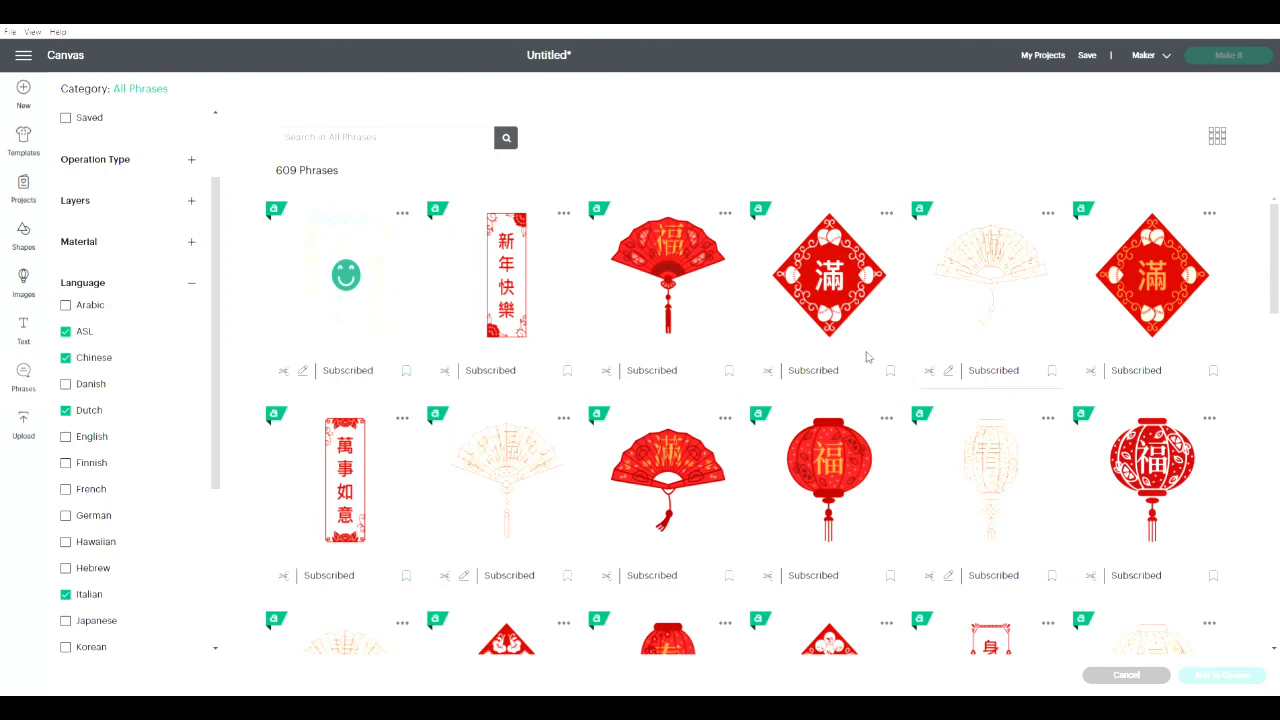
- Remove Chinese and Dutch from the language filter, add Arabic and browse the matching phrases
left_click(66, 358)
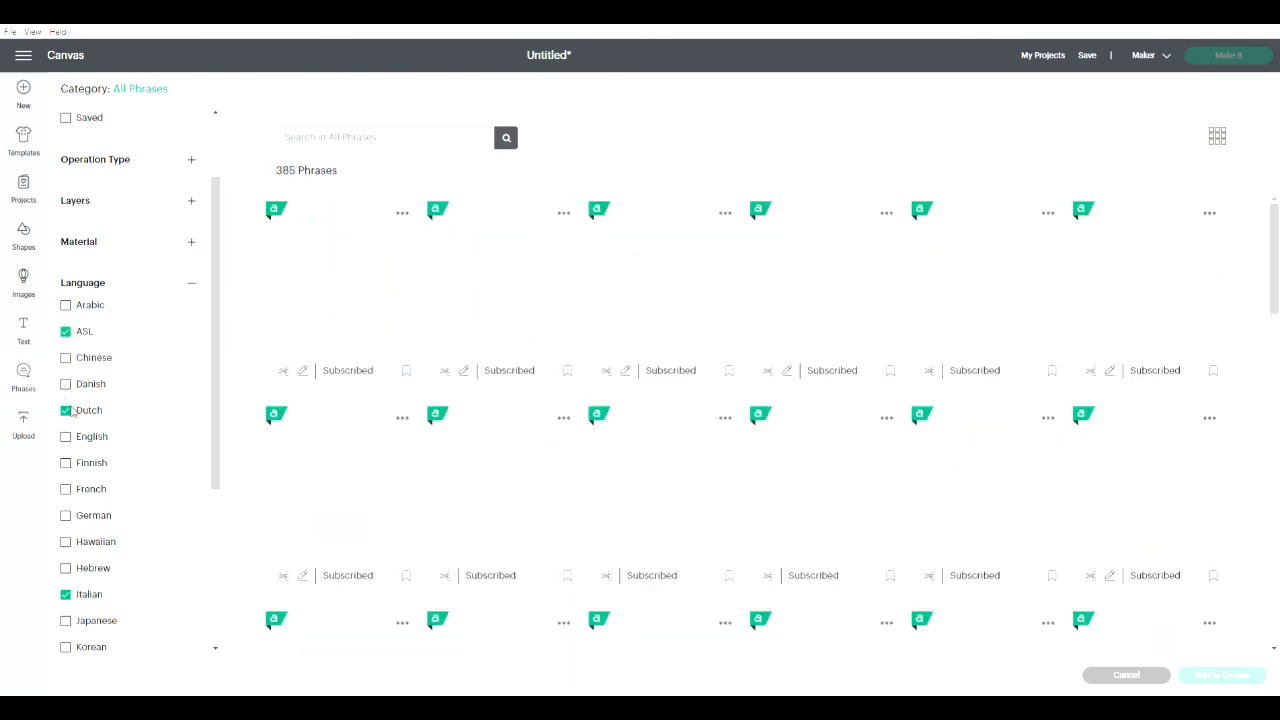
left_click(66, 411)
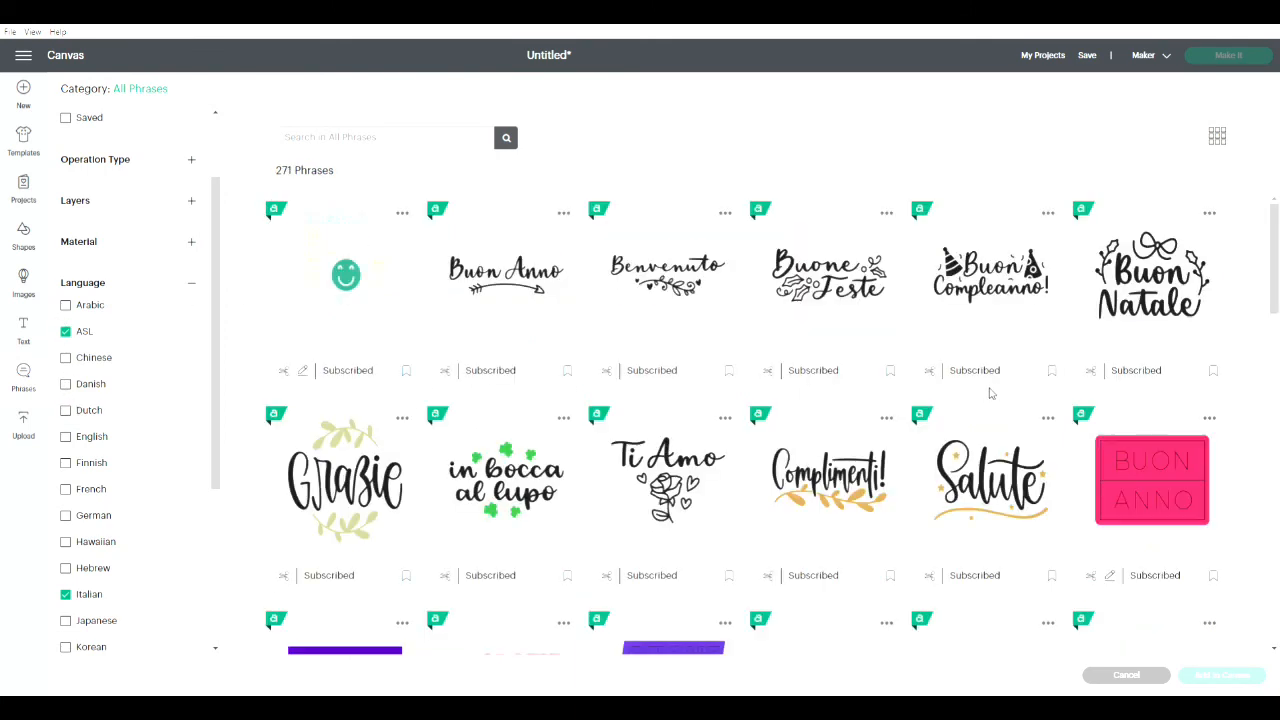
left_click(66, 306)
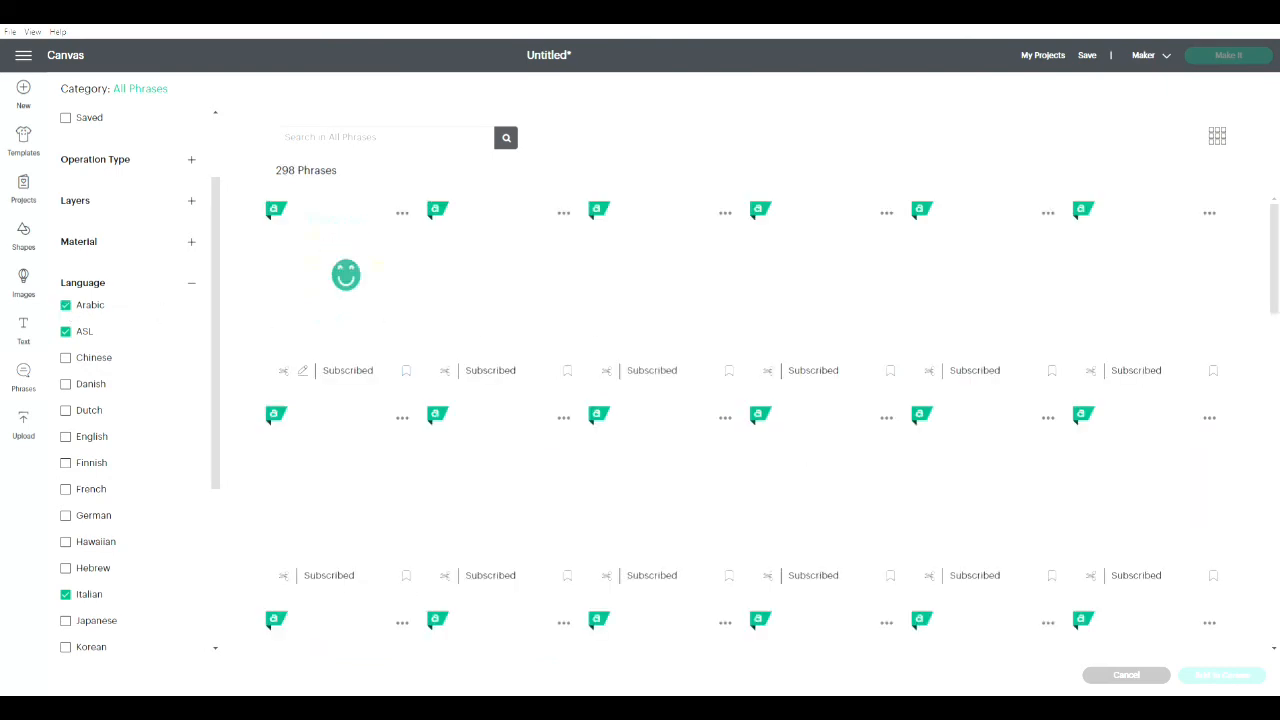
scroll(1095, 300, "down", 5)
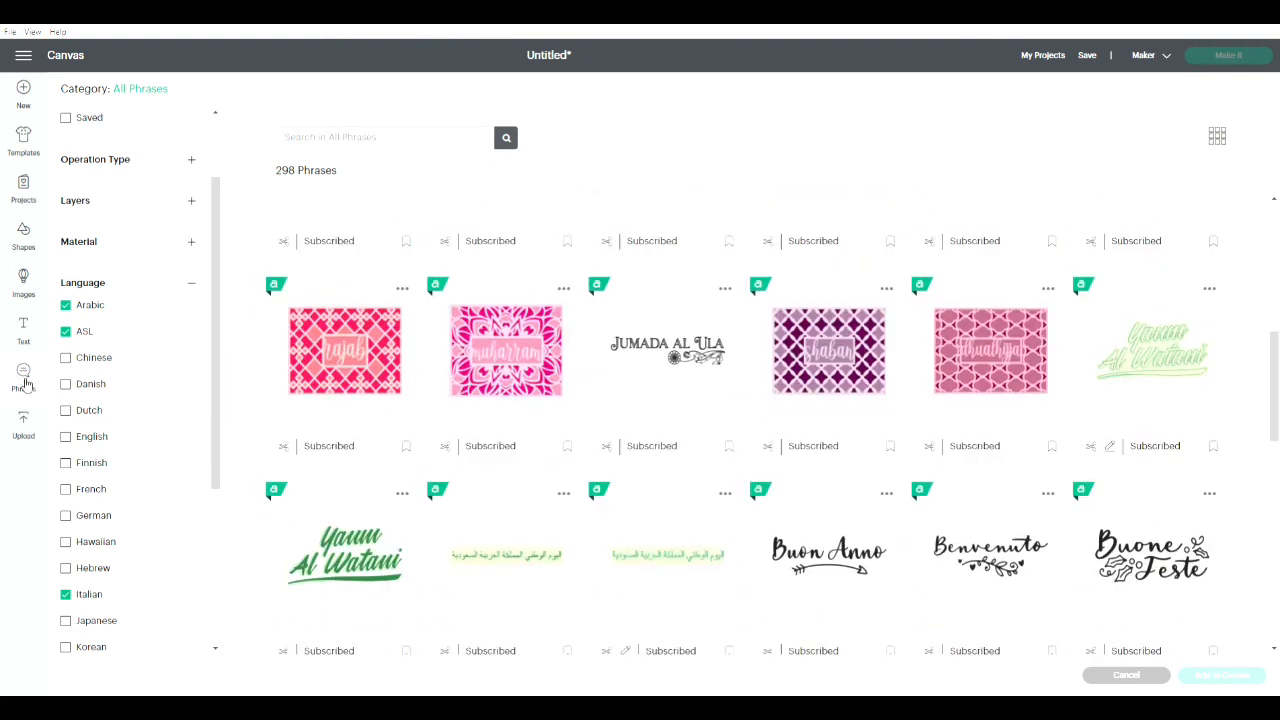
- Start an image upload with the blue rose picture from the computer and set its image type to Complex
left_click(28, 436)
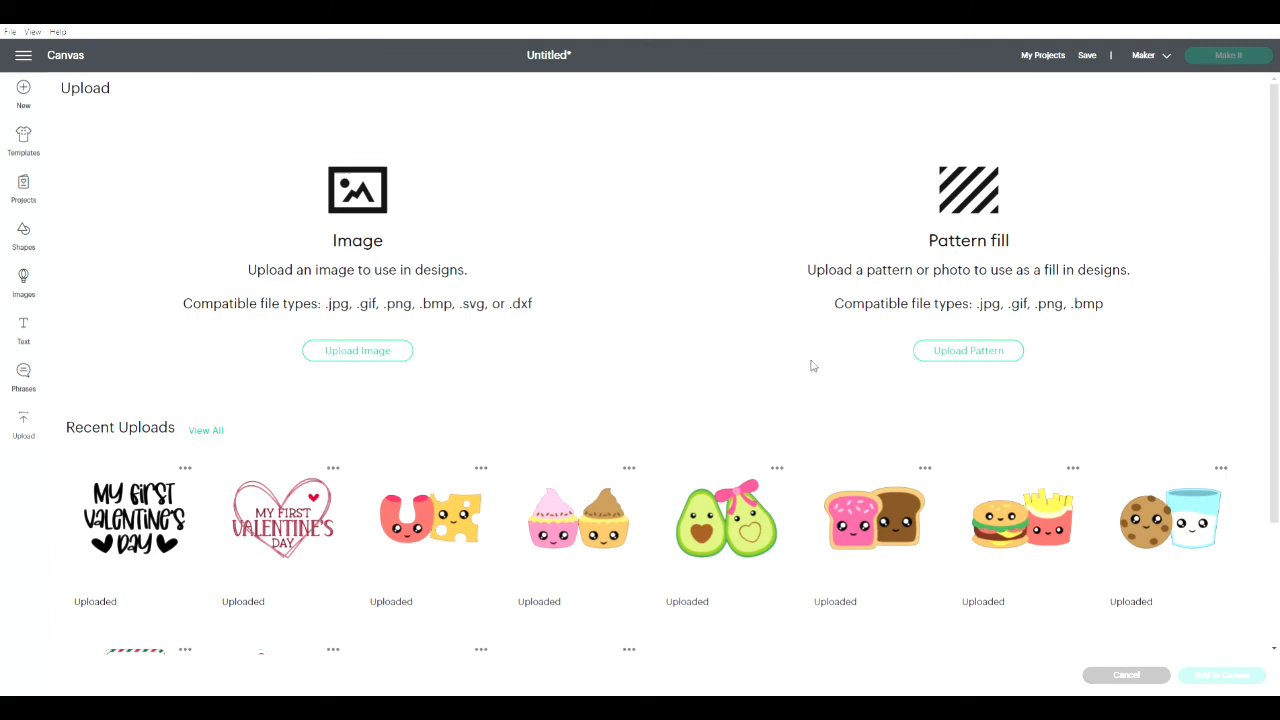
left_click(398, 358)
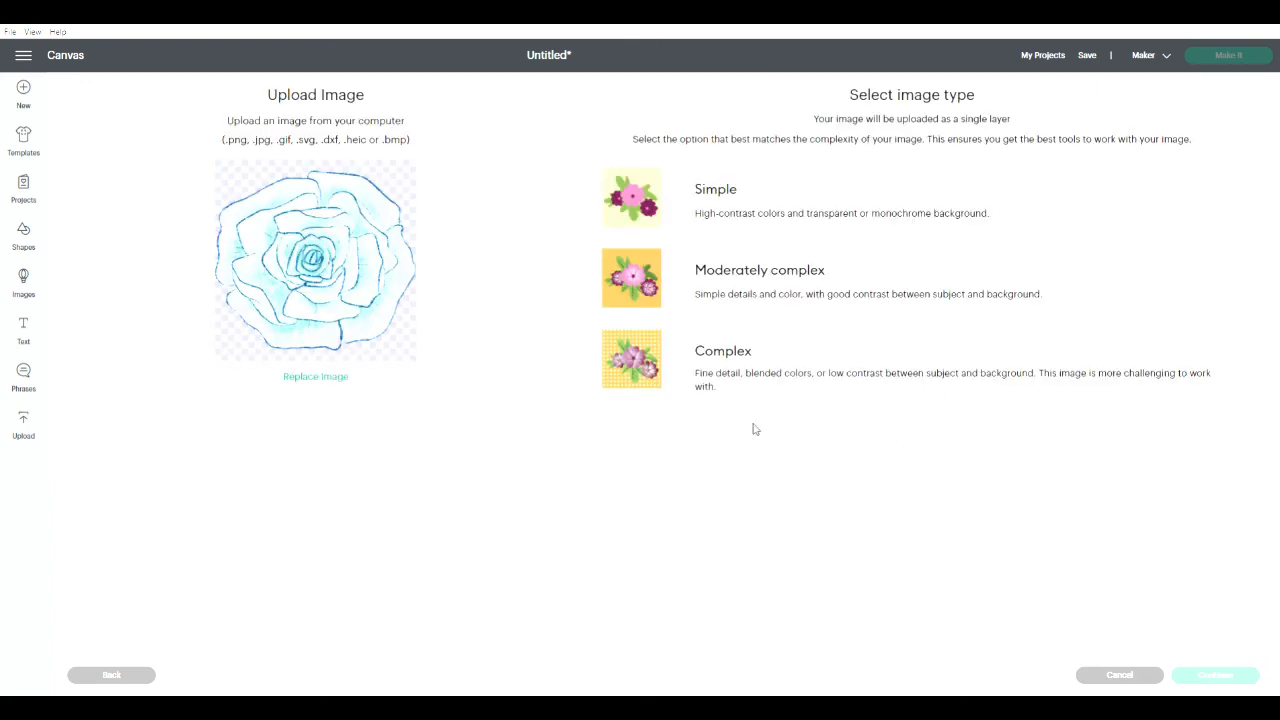
left_click(750, 380)
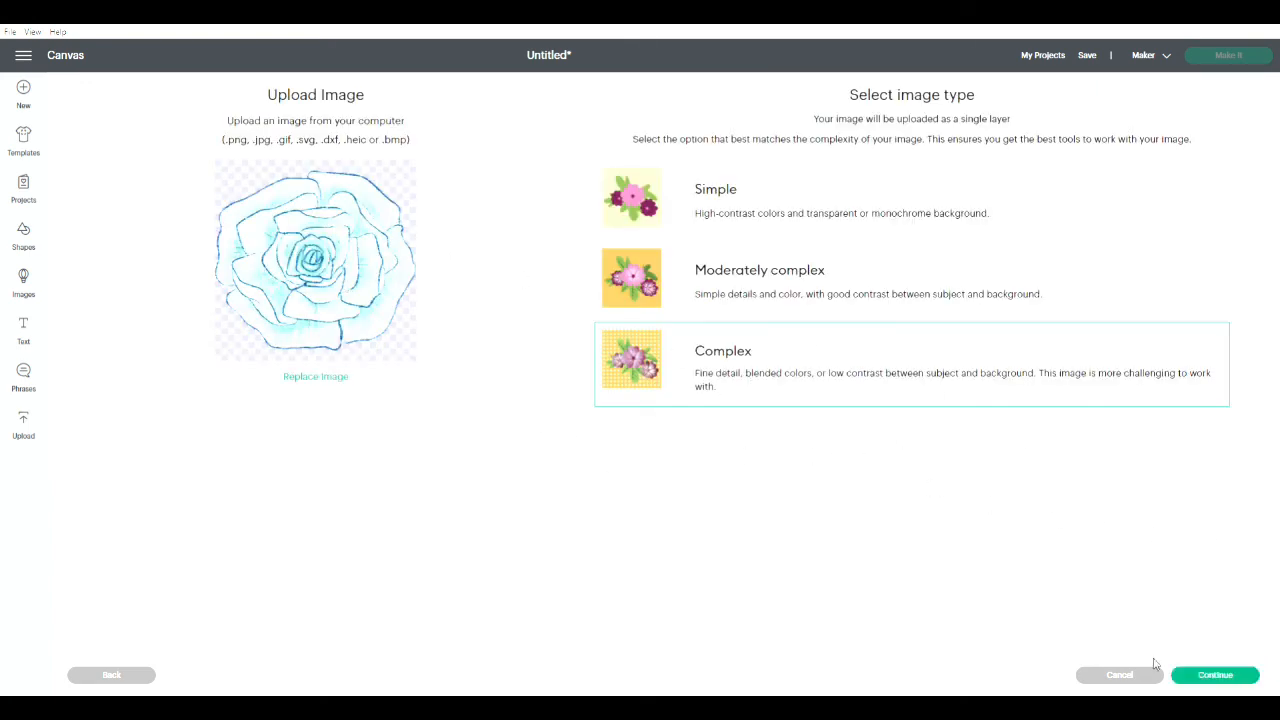
left_click(1214, 676)
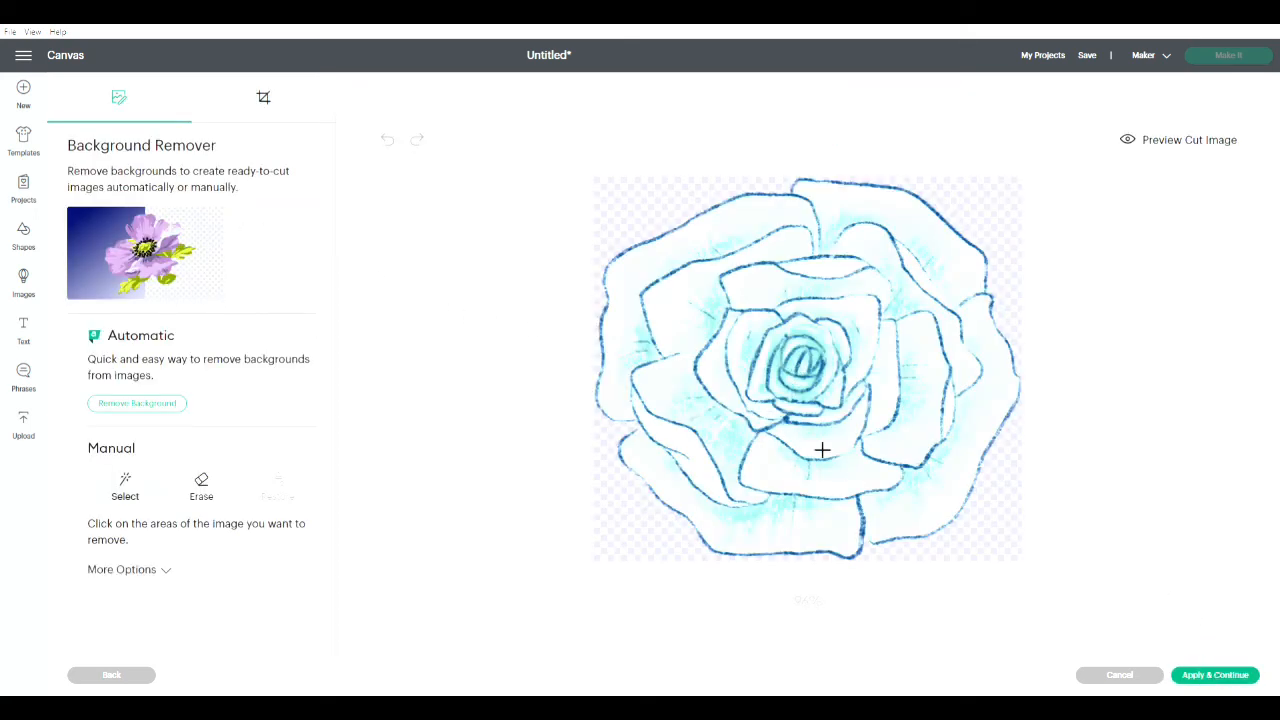
- Apply the rose image without removing any background and upload it as a Print Then Cut image
left_click(1220, 681)
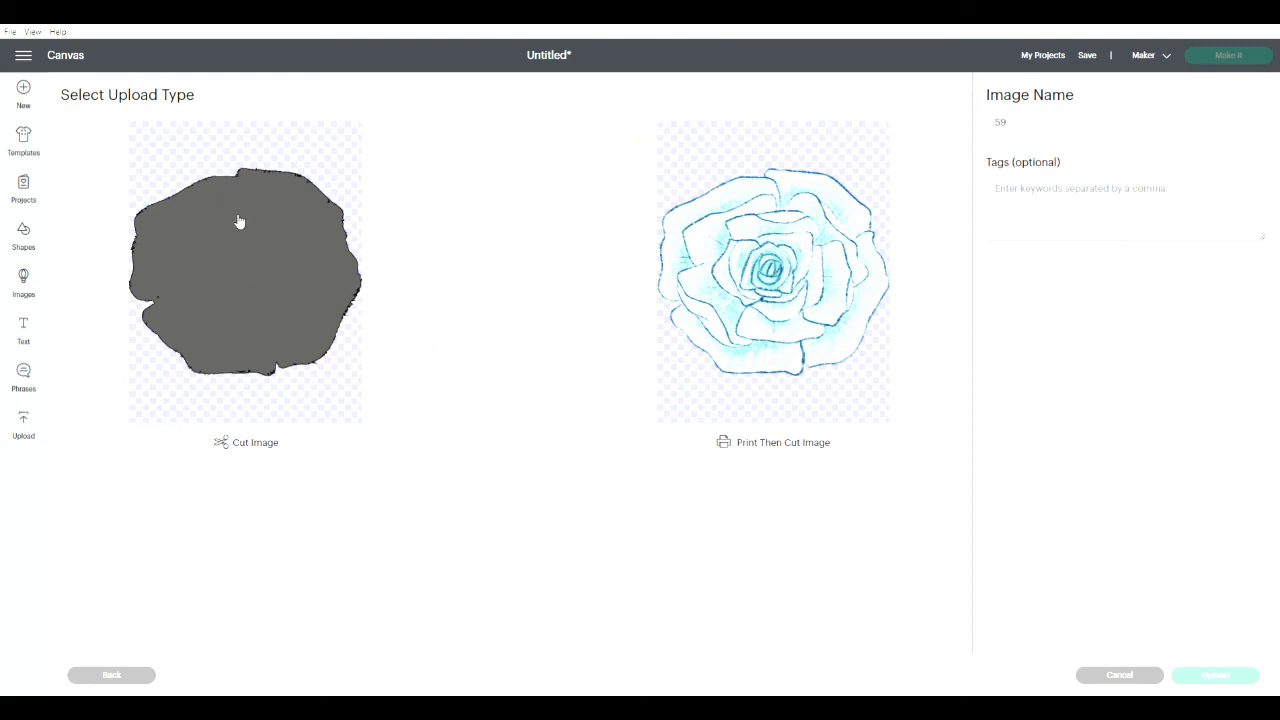
left_click(868, 310)
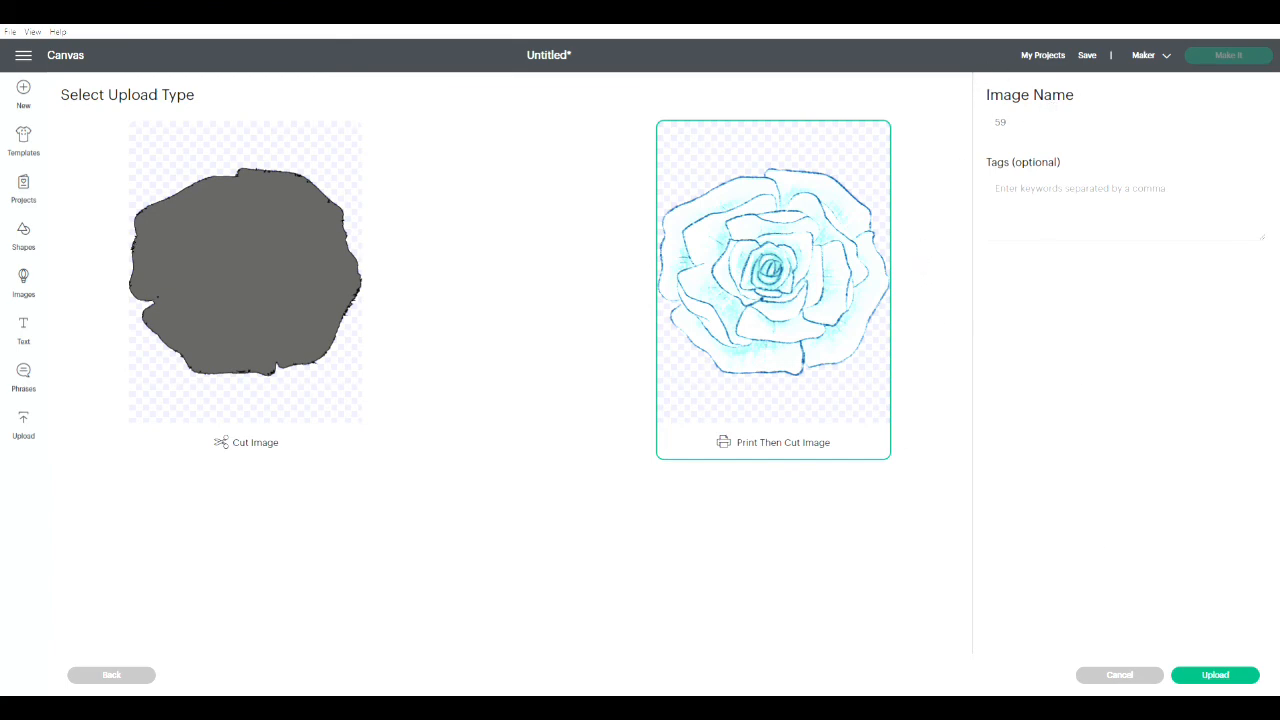
left_click(1228, 677)
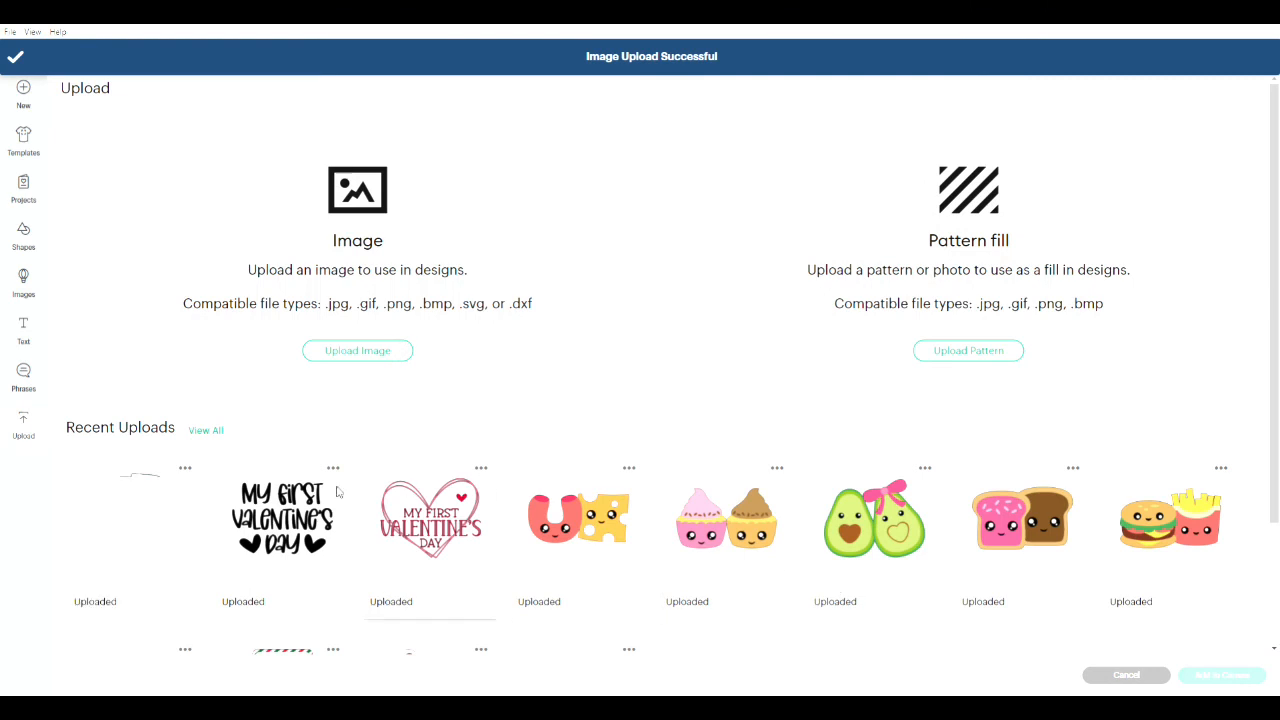
- Add the uploaded rose to the canvas at about X 2.28, Y 1.08, and delete it from the canvas
left_click(153, 535)
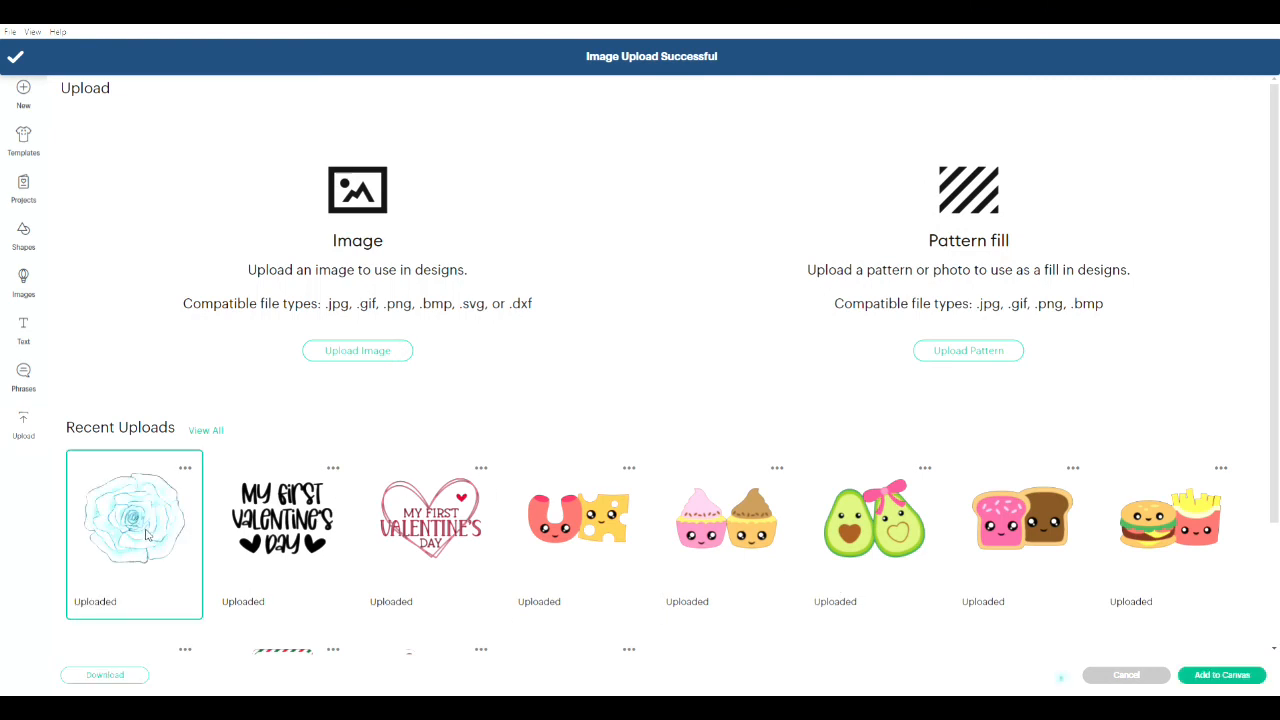
left_click(1206, 683)
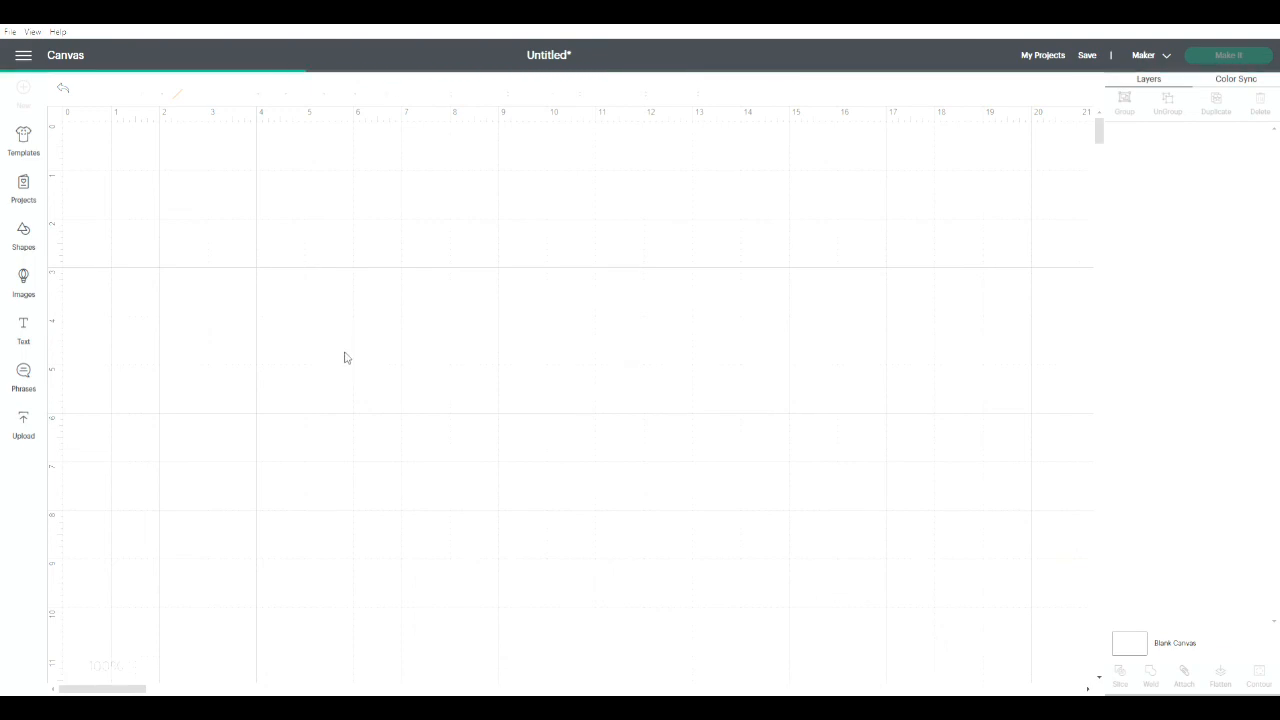
left_click_drag(252, 262, 340, 290)
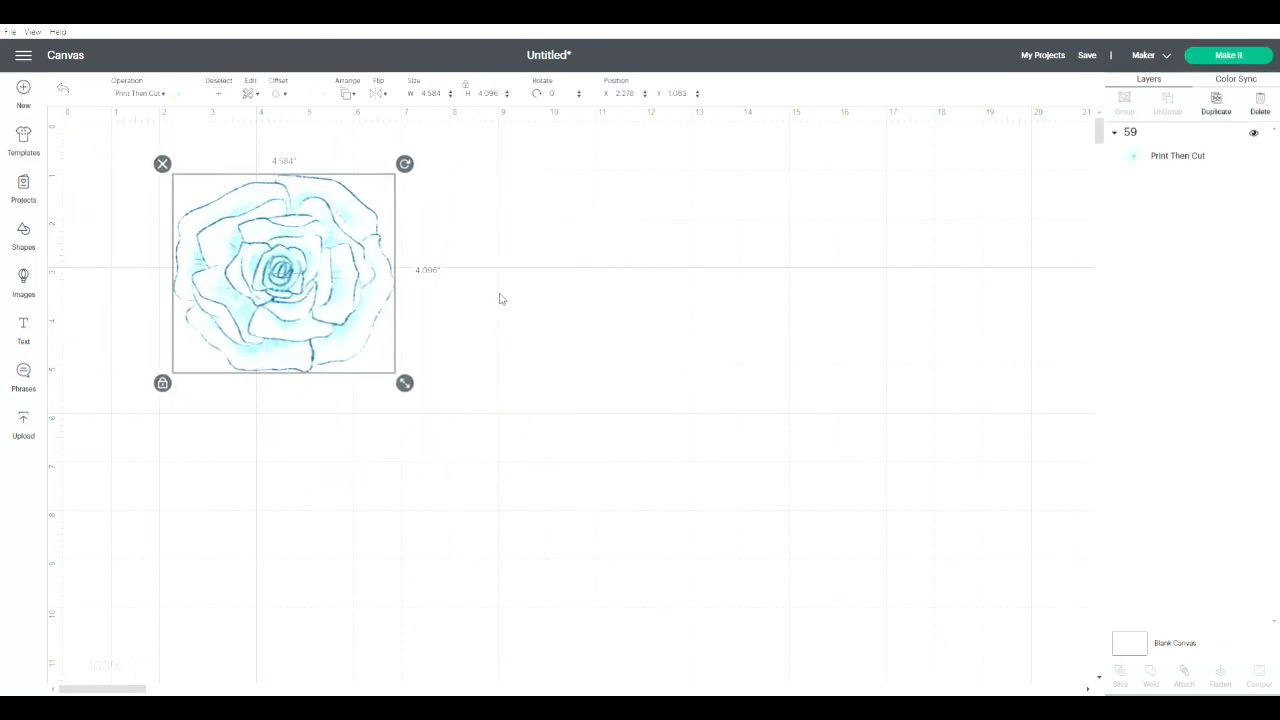
left_click(161, 166)
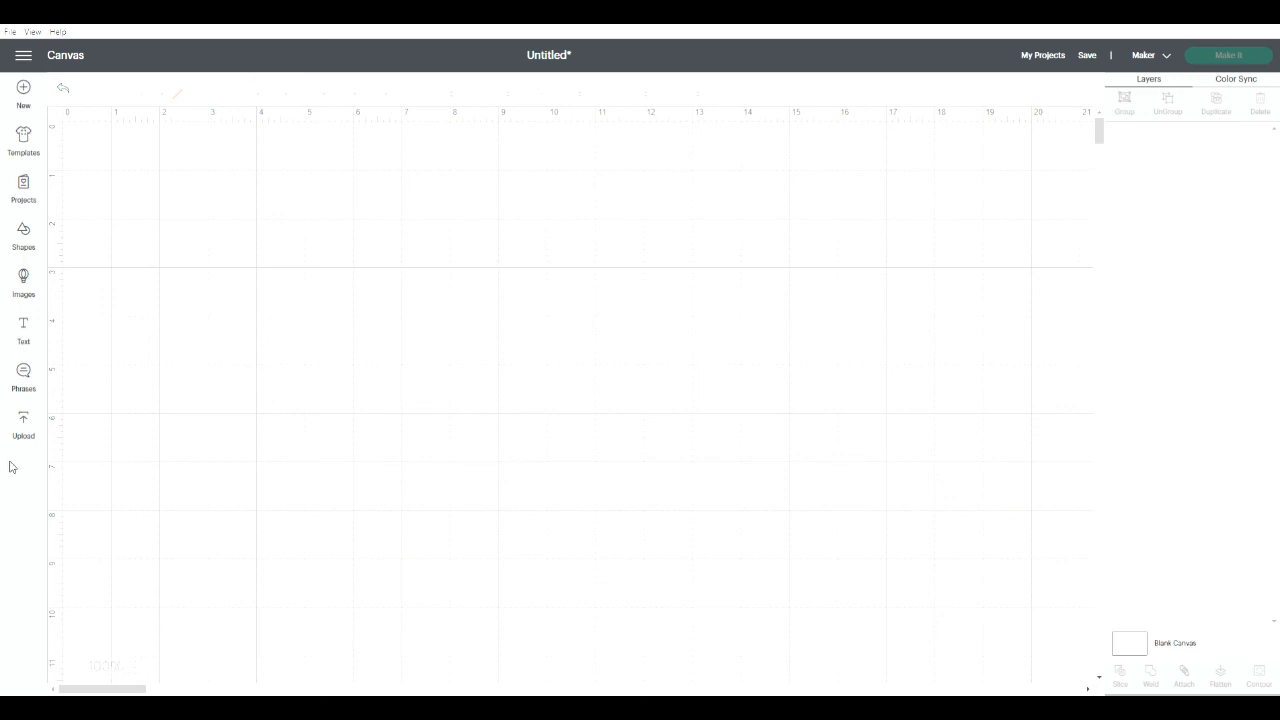
- Insert the free square with rounded corners and move it to about X 5.78, Y 2.54
left_click(29, 243)
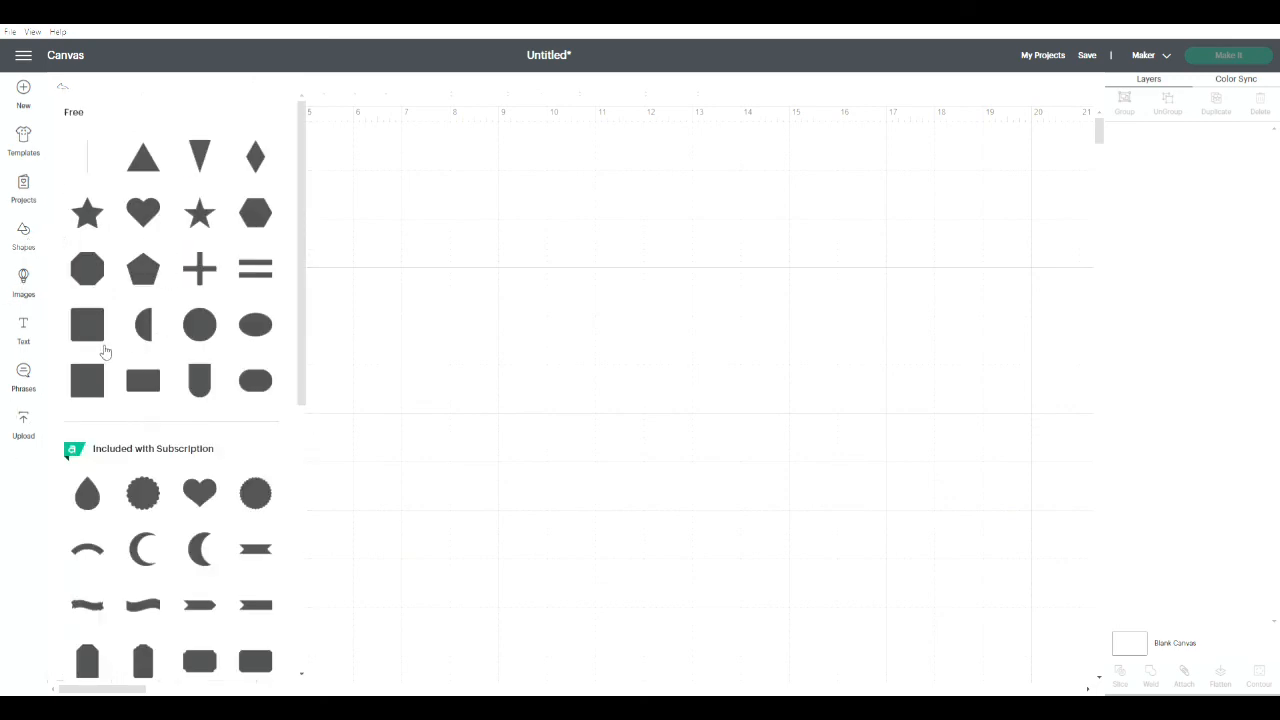
left_click(96, 341)
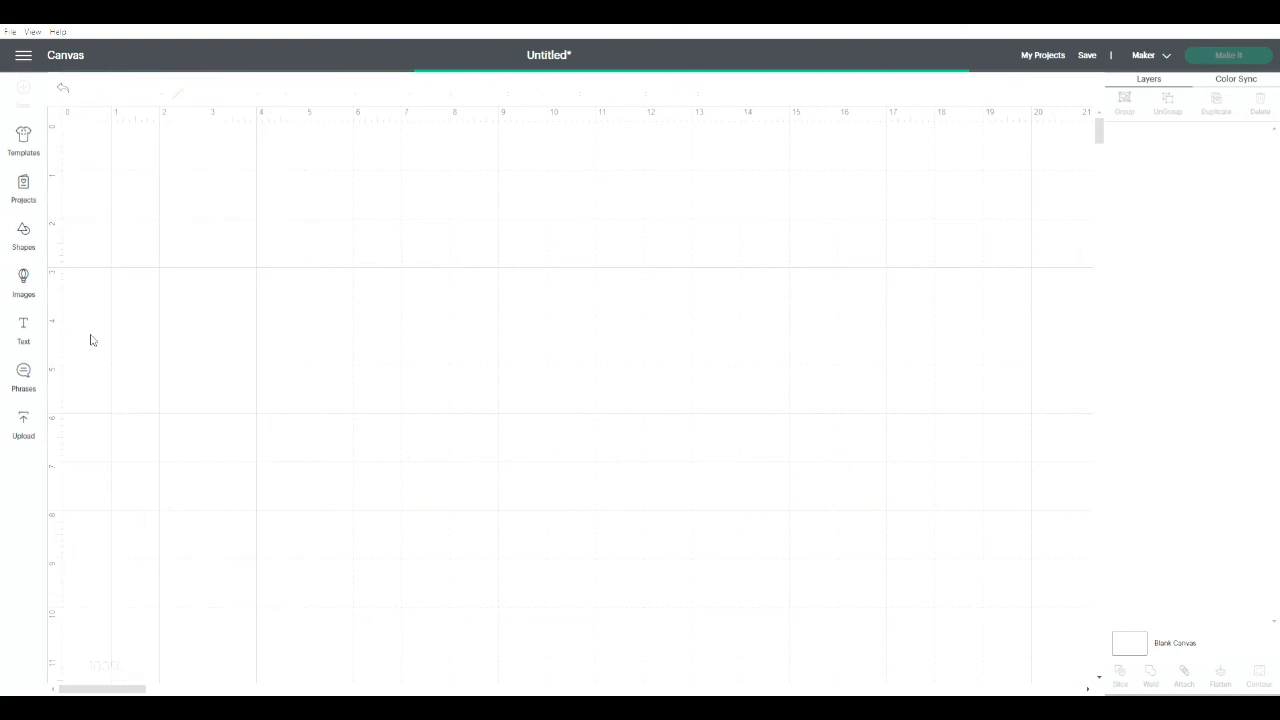
left_click_drag(146, 225, 402, 325)
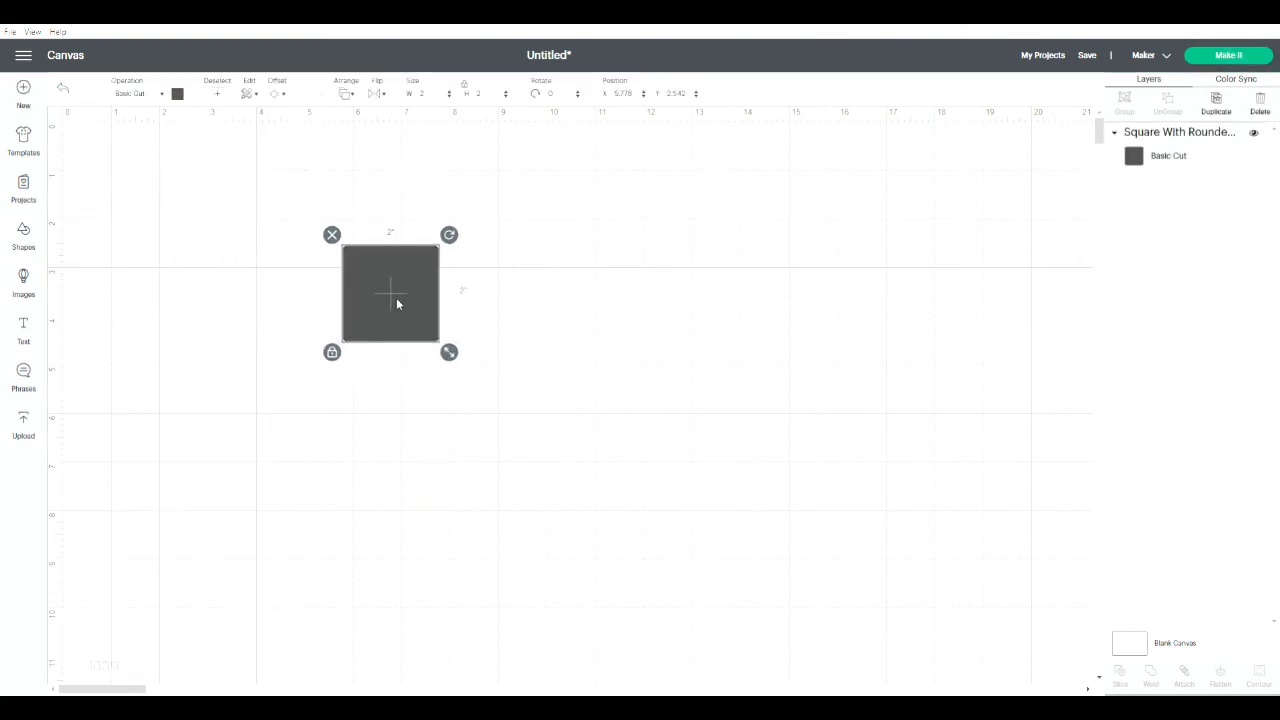
- Unlock the square's proportions and stretch it into a rectangle about 3.79 by 2.25 inches
left_click(468, 89)
left_click_drag(451, 352, 540, 366)
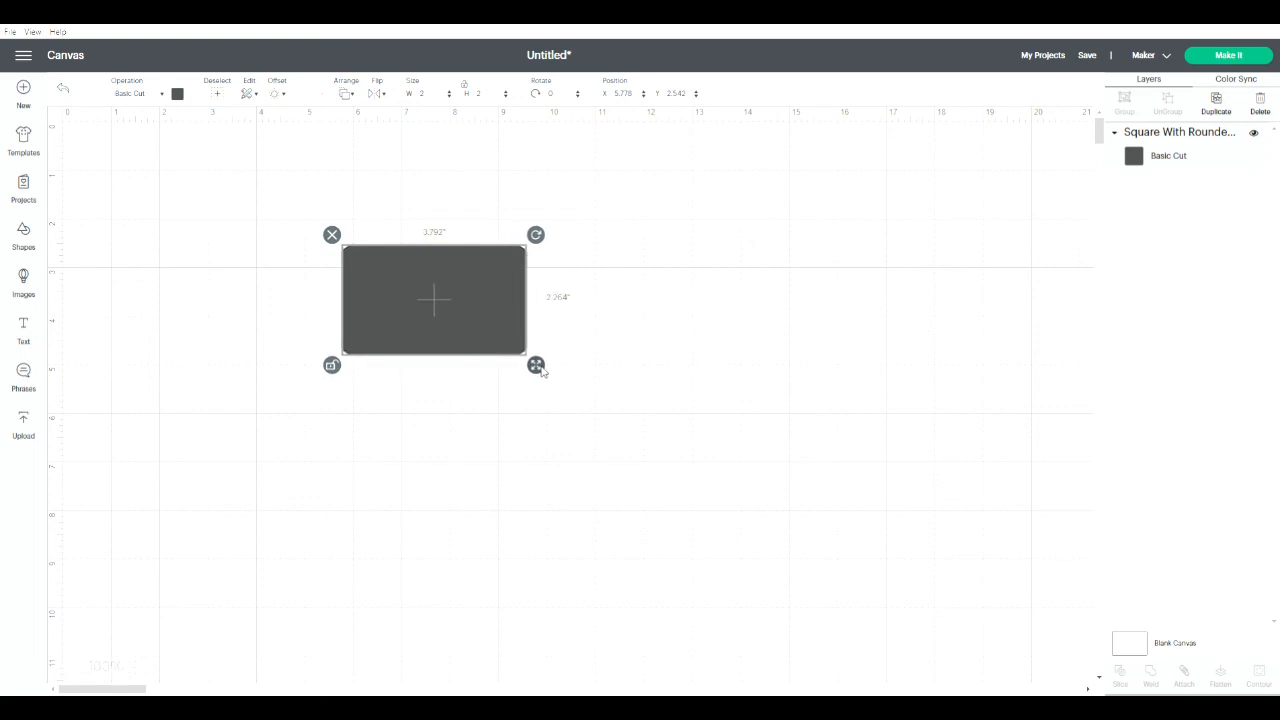
left_click(656, 285)
- Delete the stretched rounded rectangle from the canvas
left_click(451, 285)
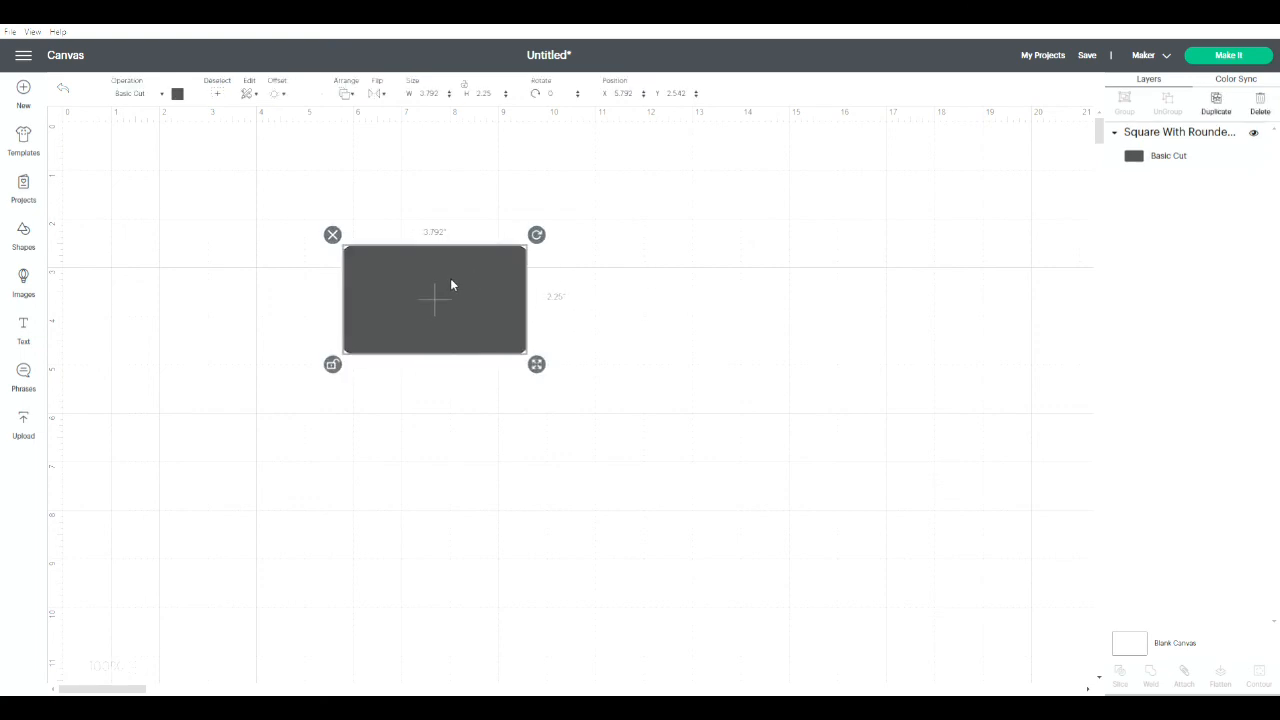
key("Delete")
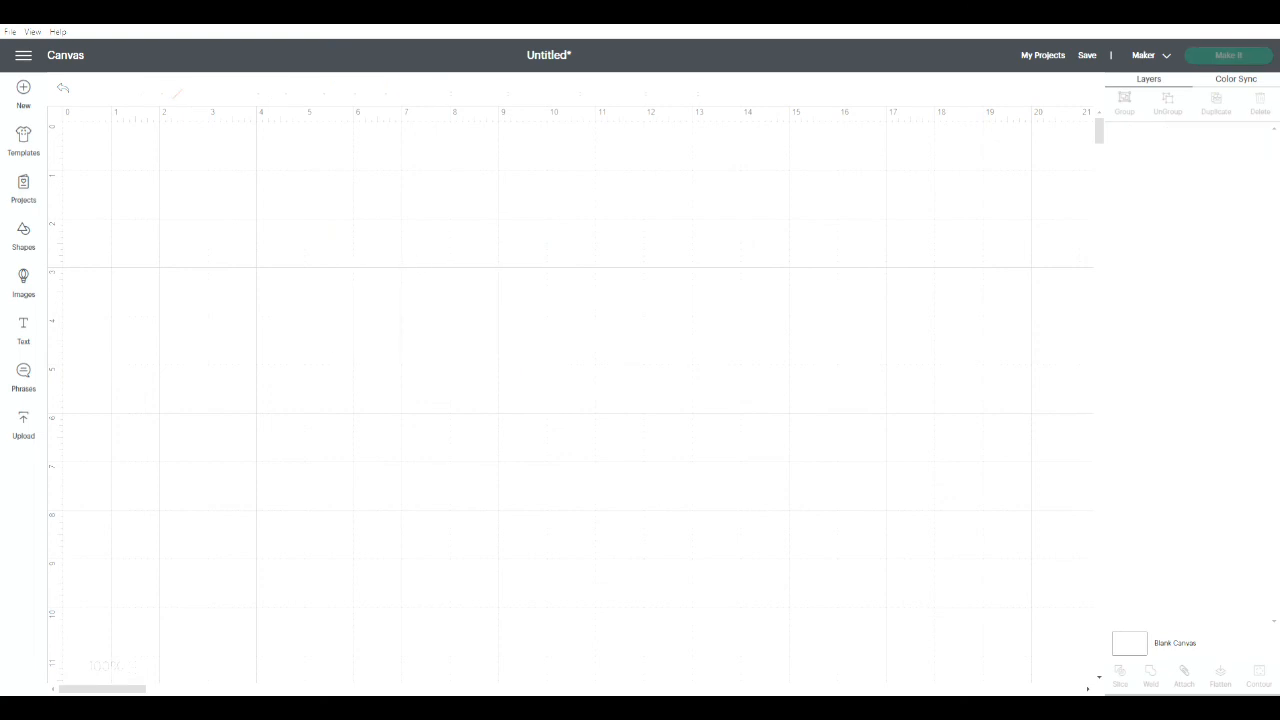
- Open the ready-made projects library across all categories
left_click(24, 190)
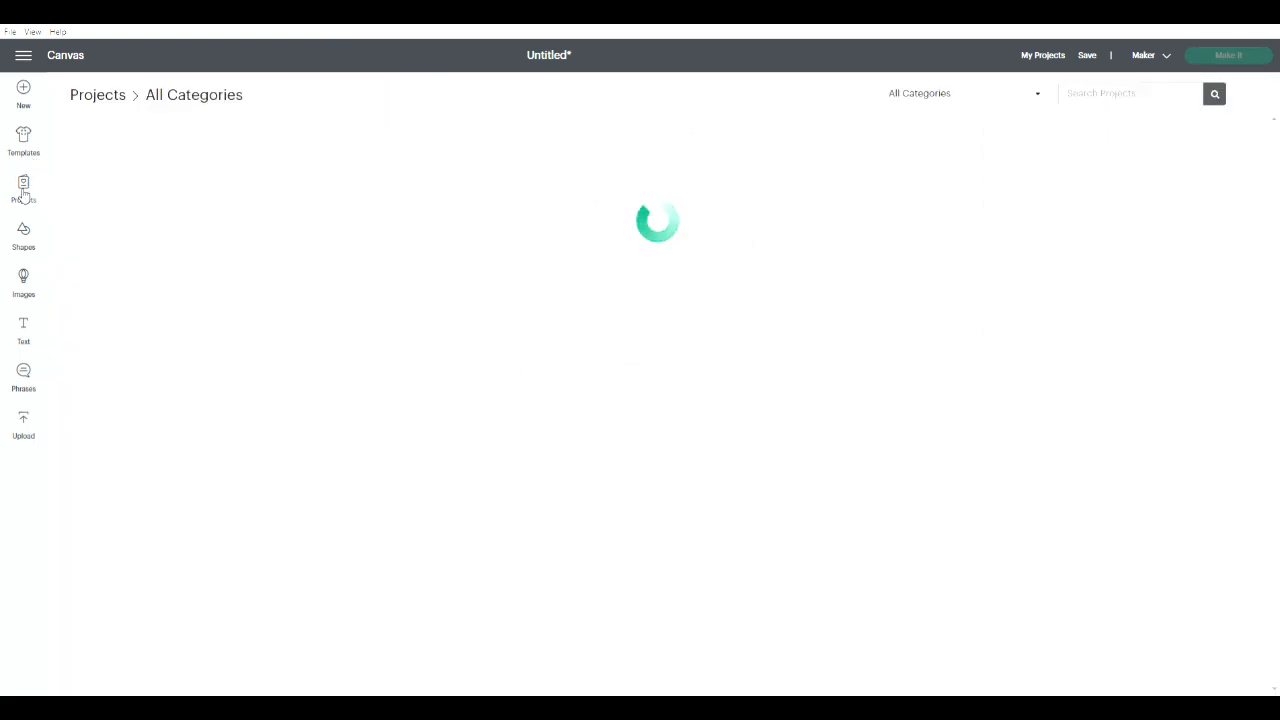